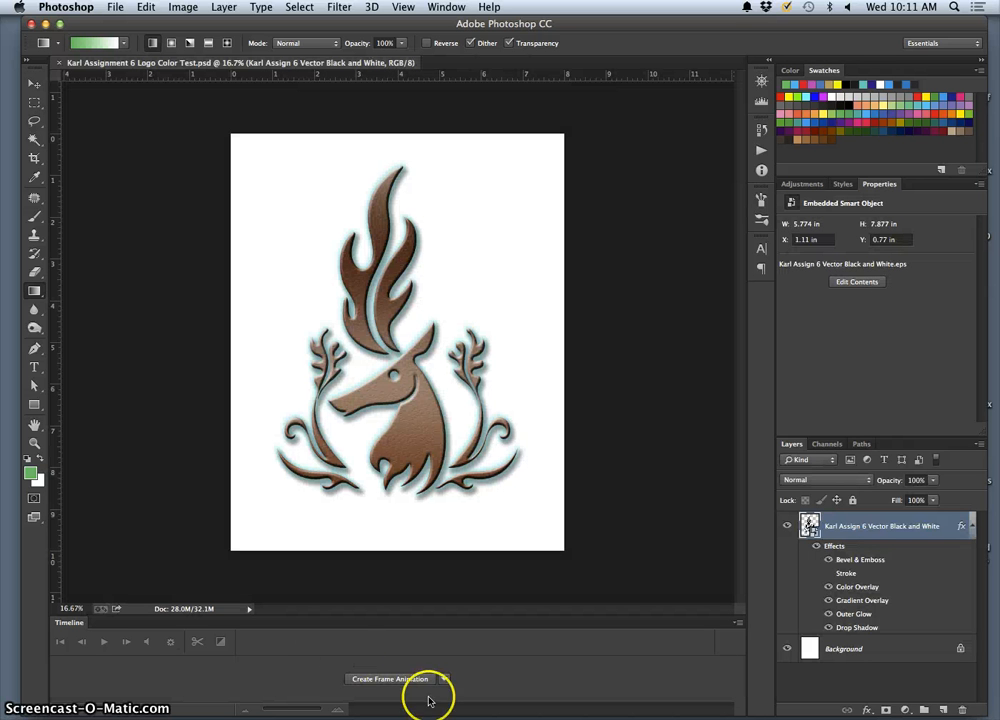
Compare the deer logo with and without all of its layer effects.
{"action": "left_click", "coordinate": [815, 547]}
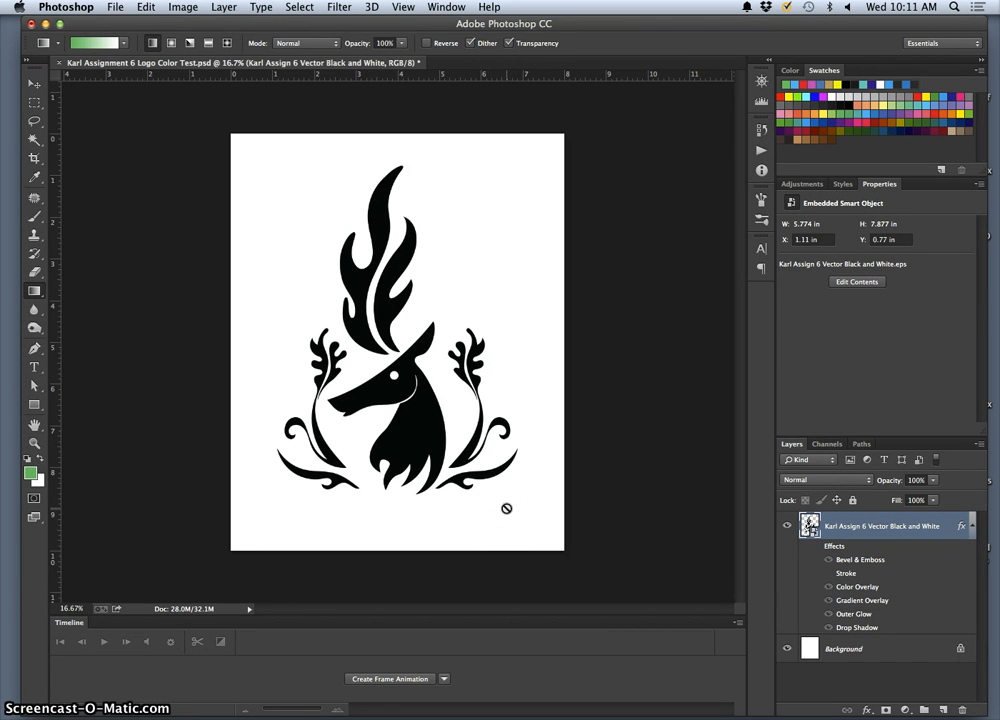
{"action": "left_click_drag", "start_coordinate": [511, 507], "coordinate": [532, 517]}
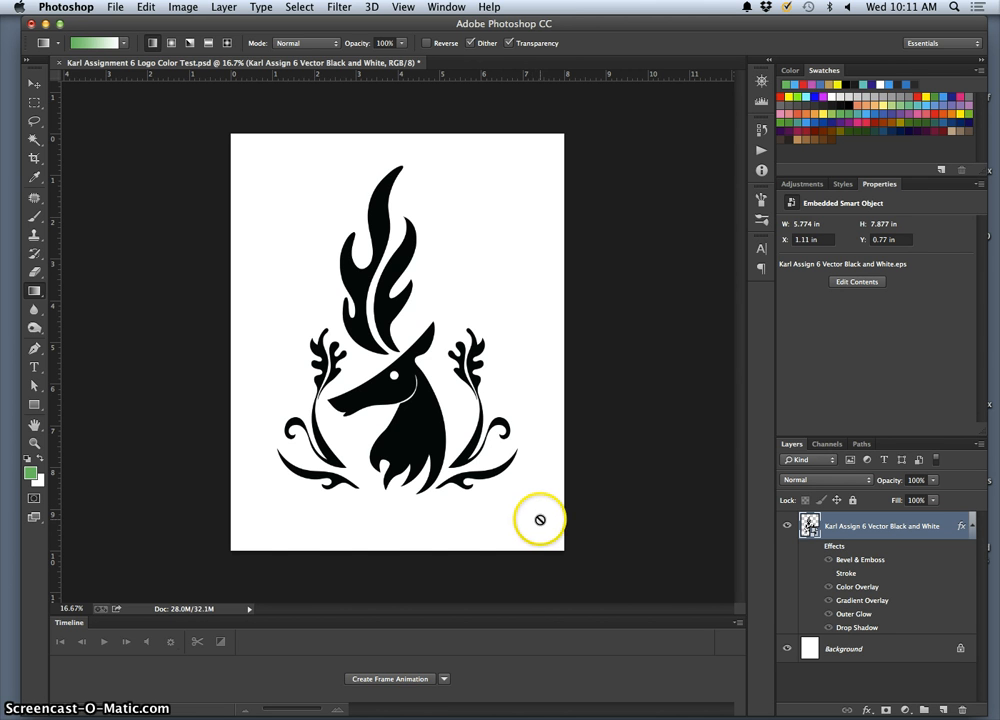
{"action": "left_click", "coordinate": [818, 547]}
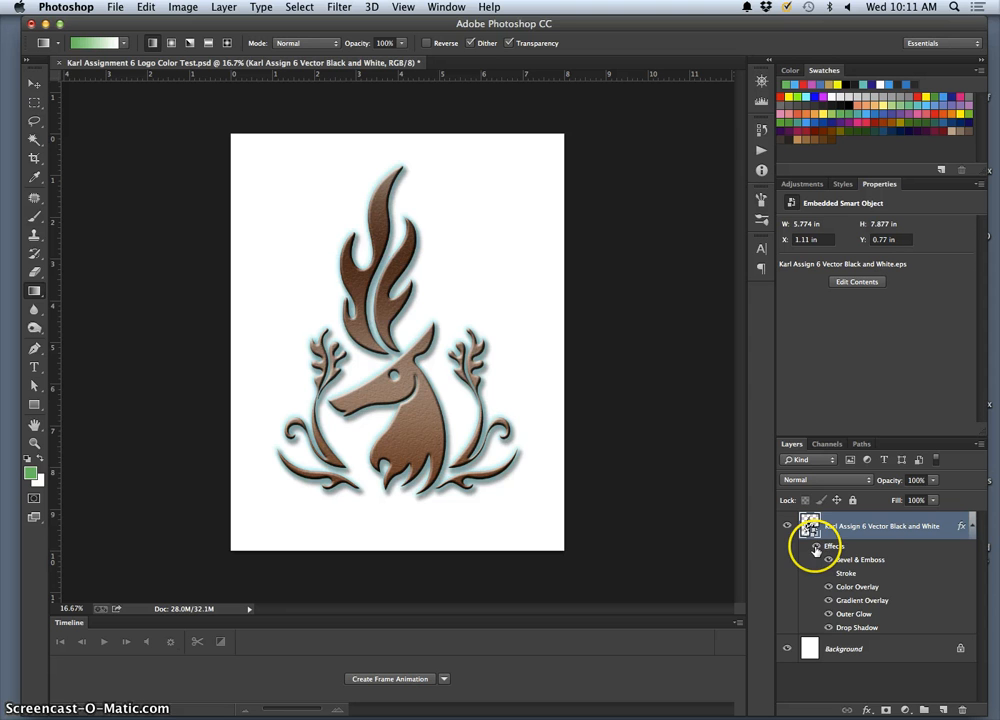
{"action": "left_click", "coordinate": [816, 547]}
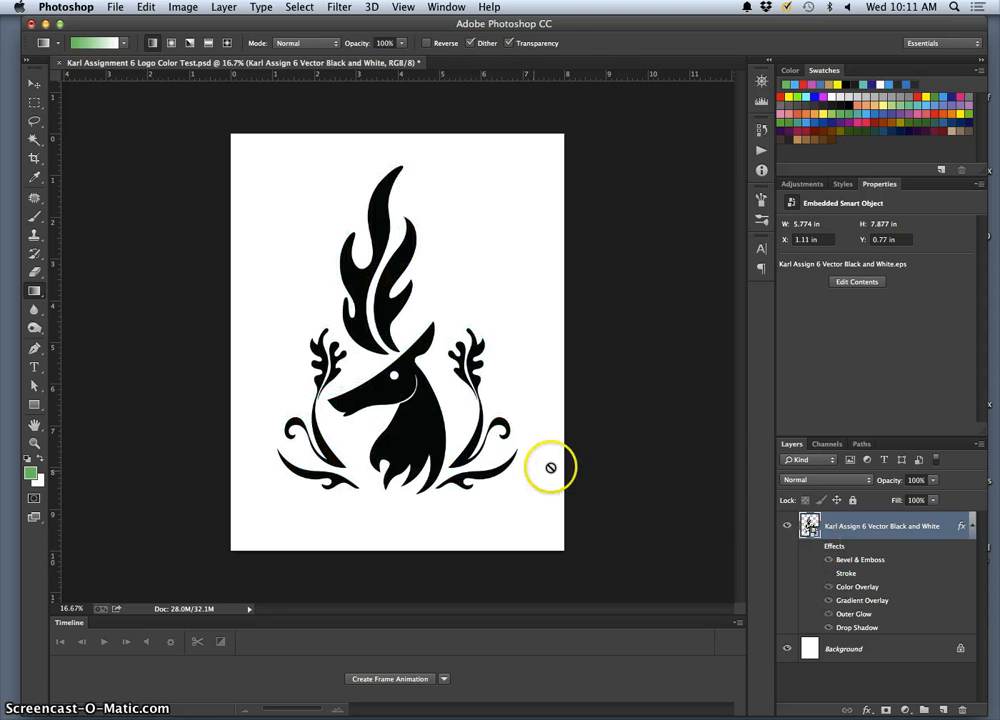
{"action": "left_click", "coordinate": [818, 547]}
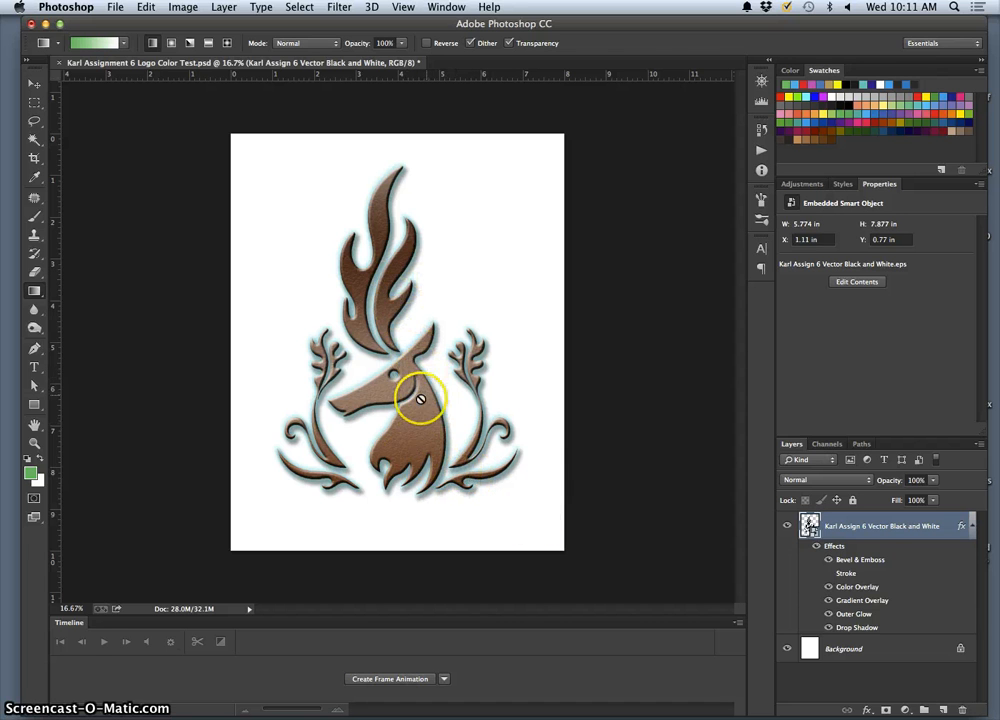
Examine the embossed texture, glow and shadow up close around the deer's head and antlers.
{"action": "key", "text": "super+equal"}
{"action": "key", "text": "super+equal"}
{"action": "key", "text": "super+equal"}
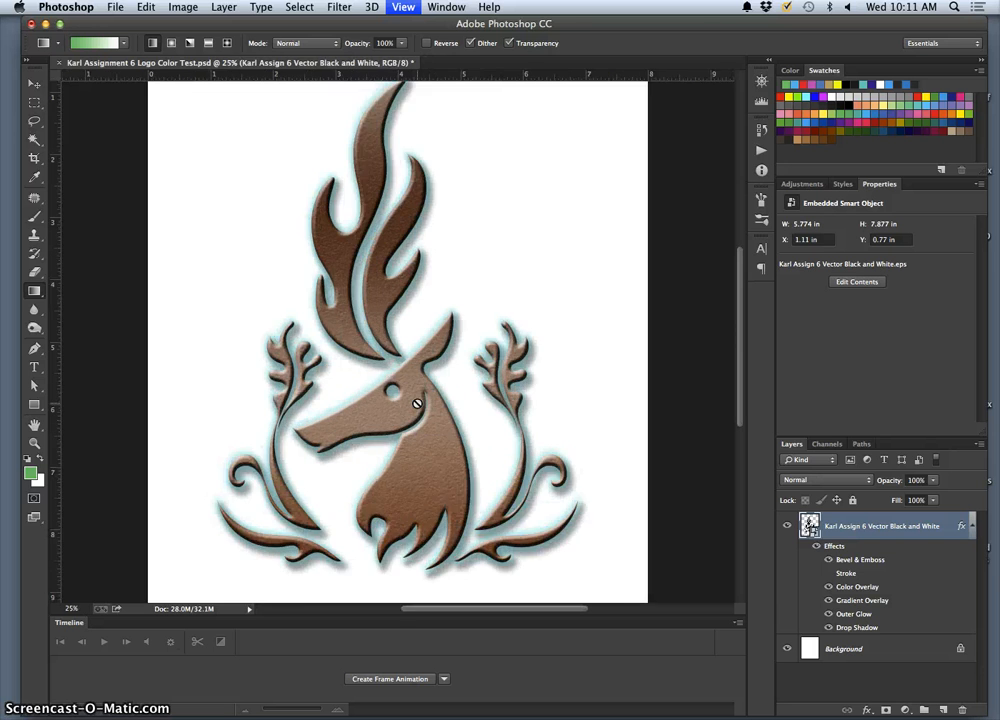
{"action": "key", "text": "super+equal"}
{"action": "key", "text": "super+equal"}
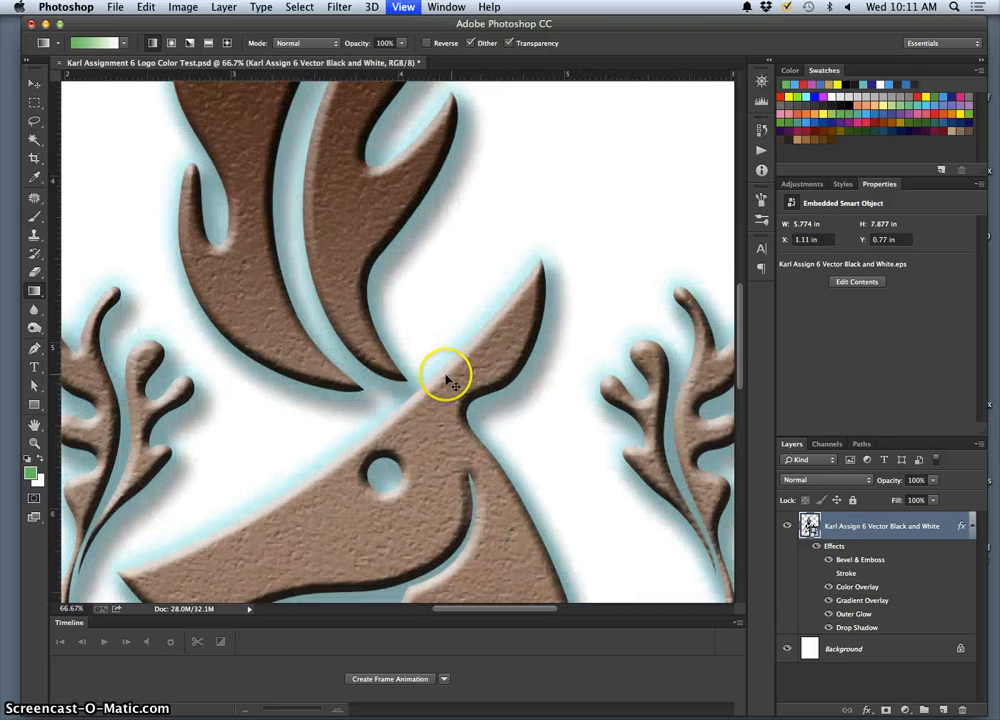
{"action": "key", "text": "super+minus"}
{"action": "key", "text": "super+minus"}
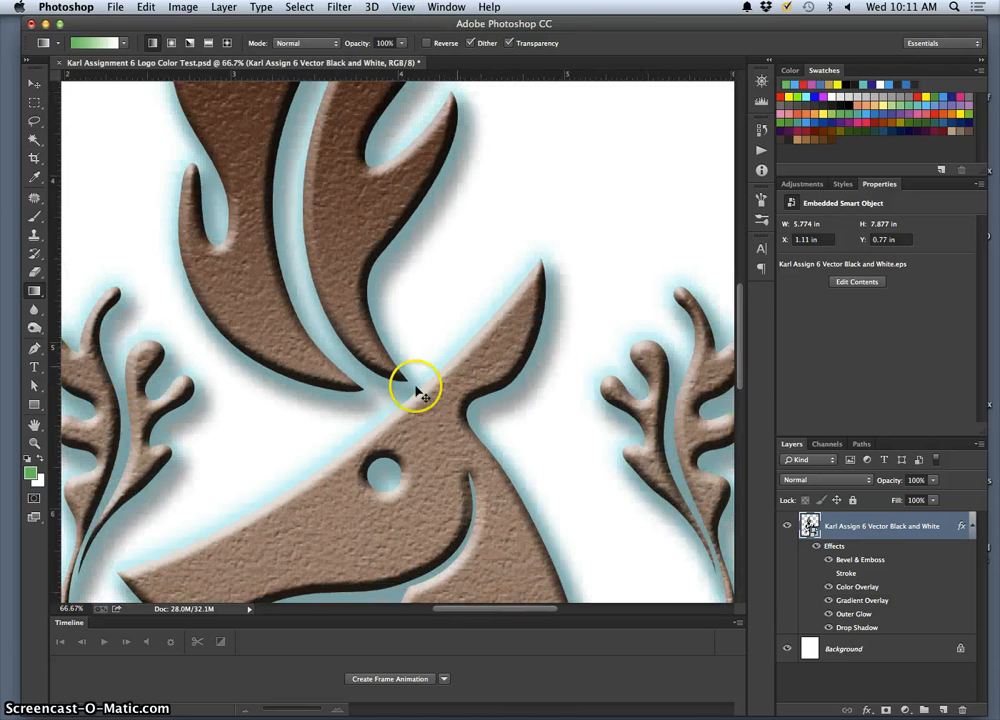
{"action": "key", "text": "super+minus"}
{"action": "key", "text": "super+minus"}
{"action": "key", "text": "super+minus"}
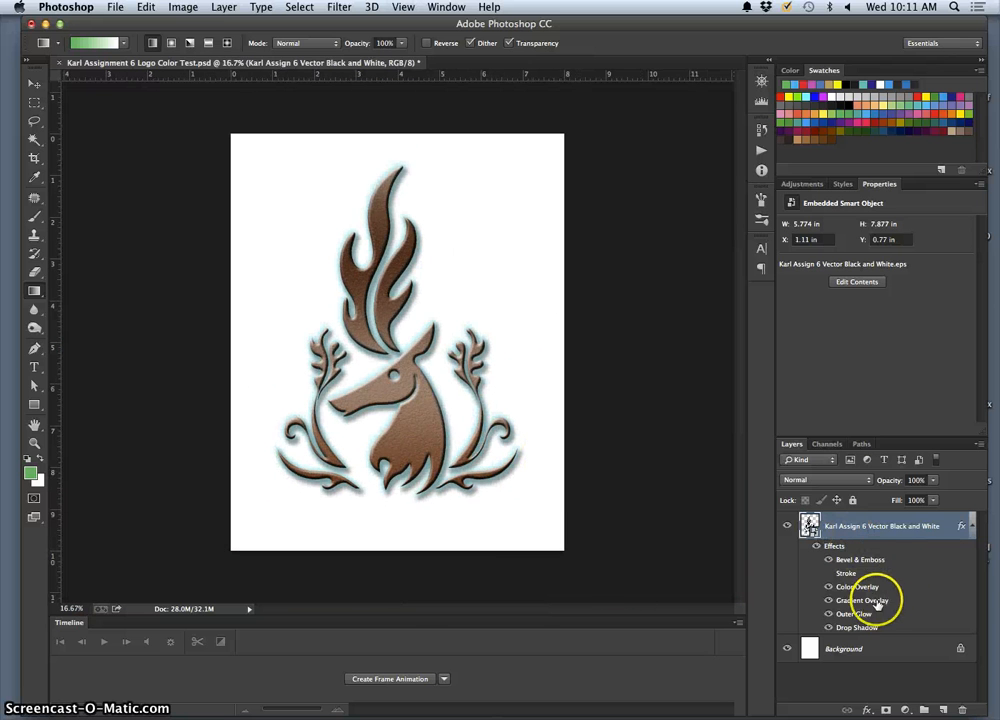
Hide the Outer Glow, Drop Shadow and Bevel & Emboss effects on the logo layer.
{"action": "left_click", "coordinate": [827, 613]}
{"action": "left_click", "coordinate": [828, 627]}
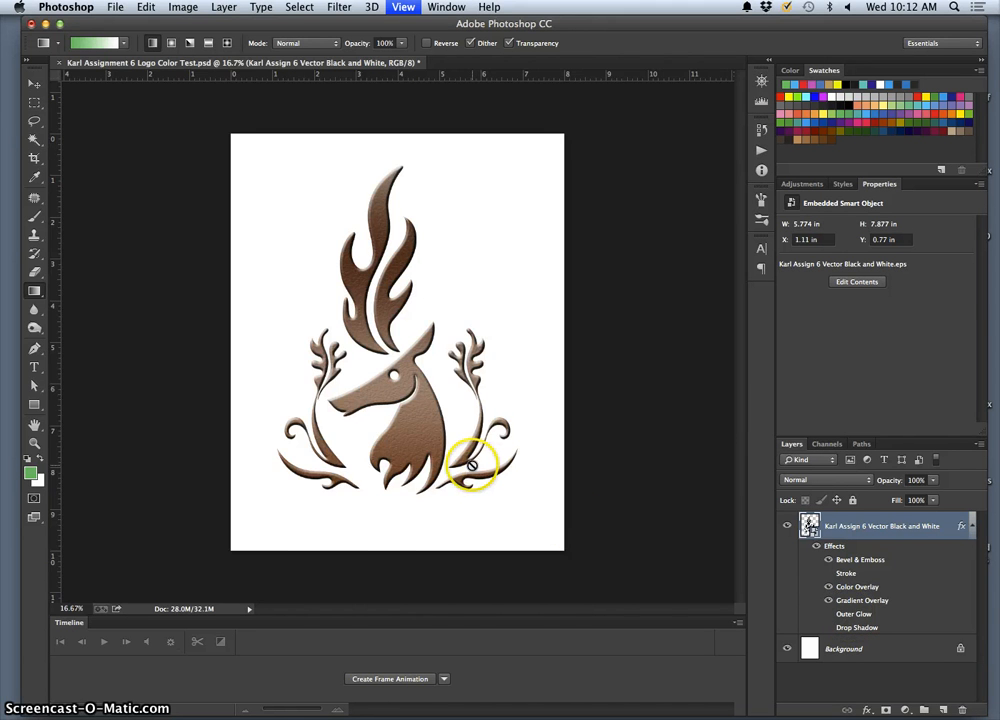
{"action": "scroll", "coordinate": [472, 465], "scroll_direction": "up", "scroll_amount": 3}
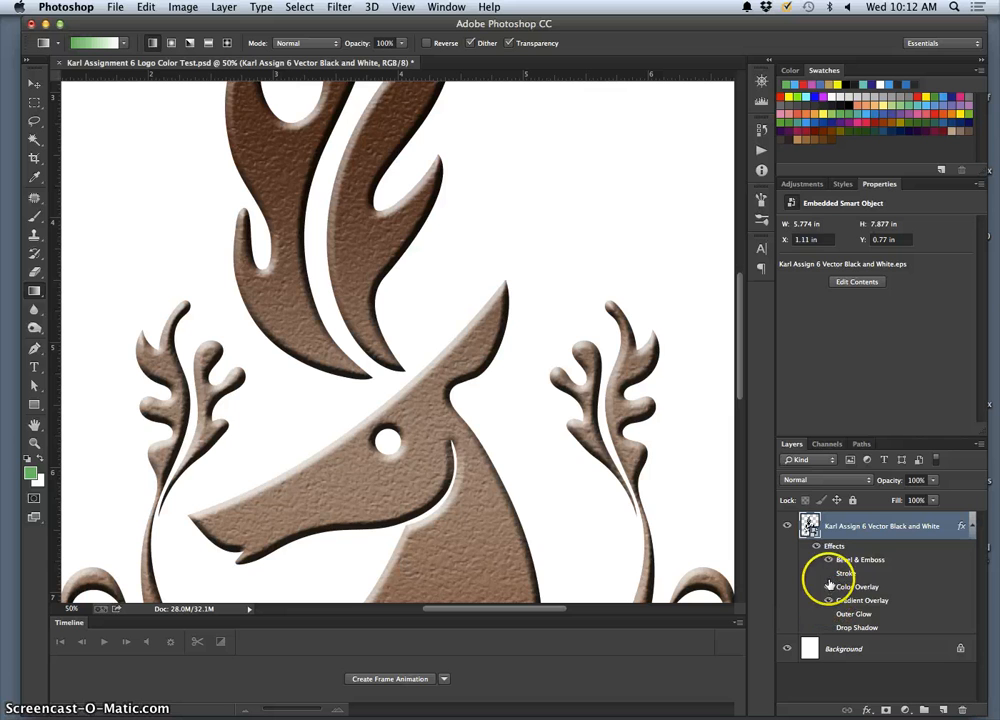
{"action": "left_click", "coordinate": [828, 560]}
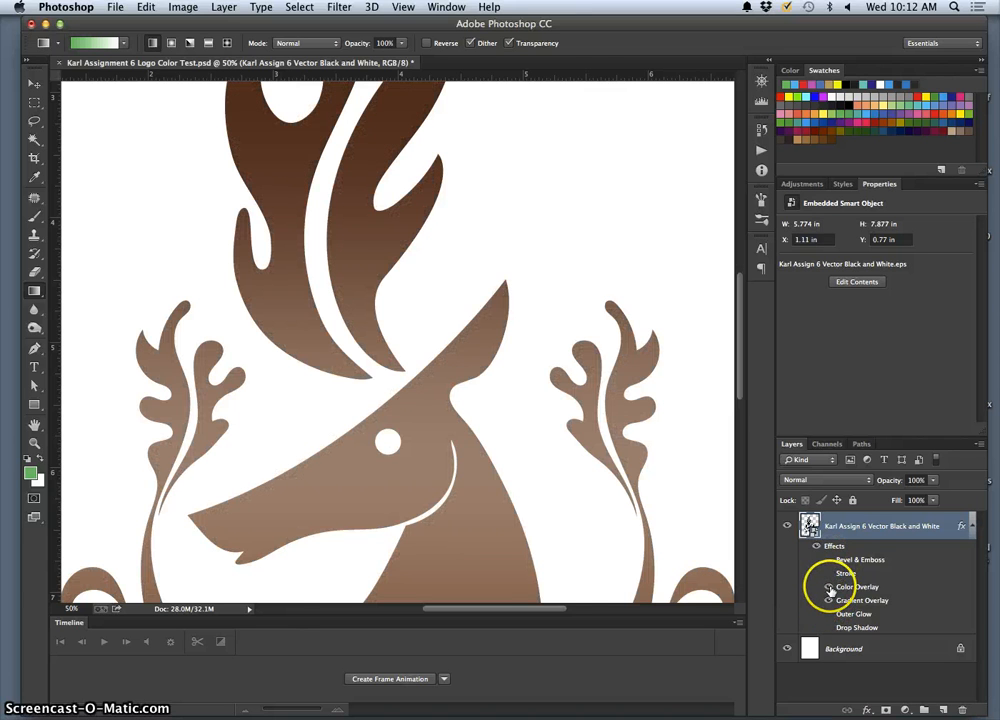
Compare the Color Overlay and Gradient Overlay effects on the logo, each with the other hidden.
{"action": "key", "text": "super+minus"}
{"action": "key", "text": "super+minus"}
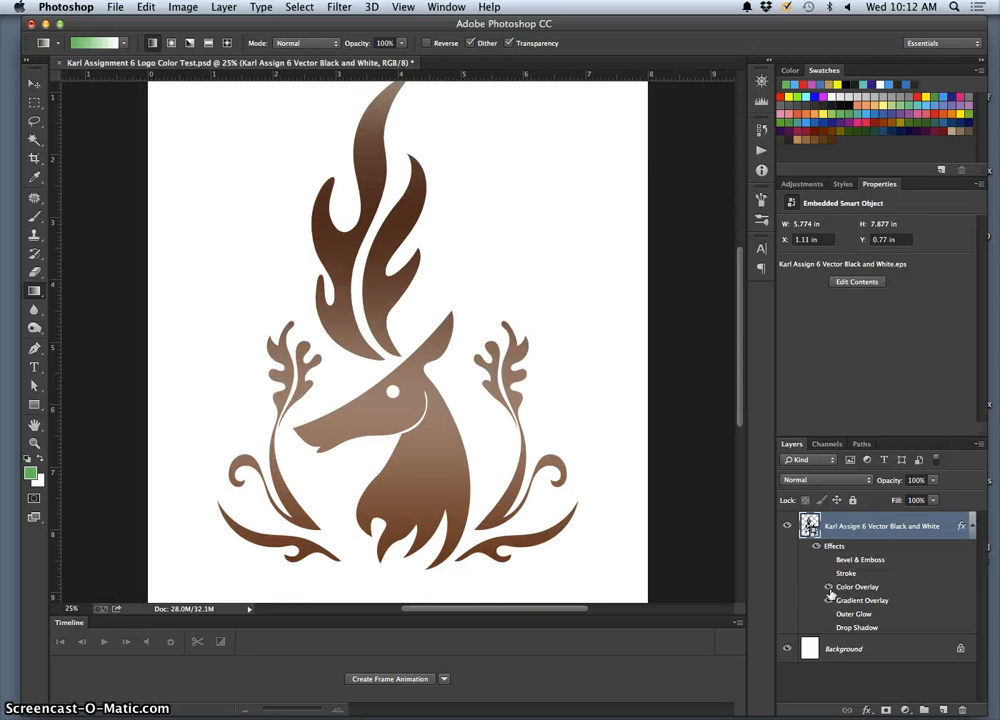
{"action": "left_click", "coordinate": [828, 601]}
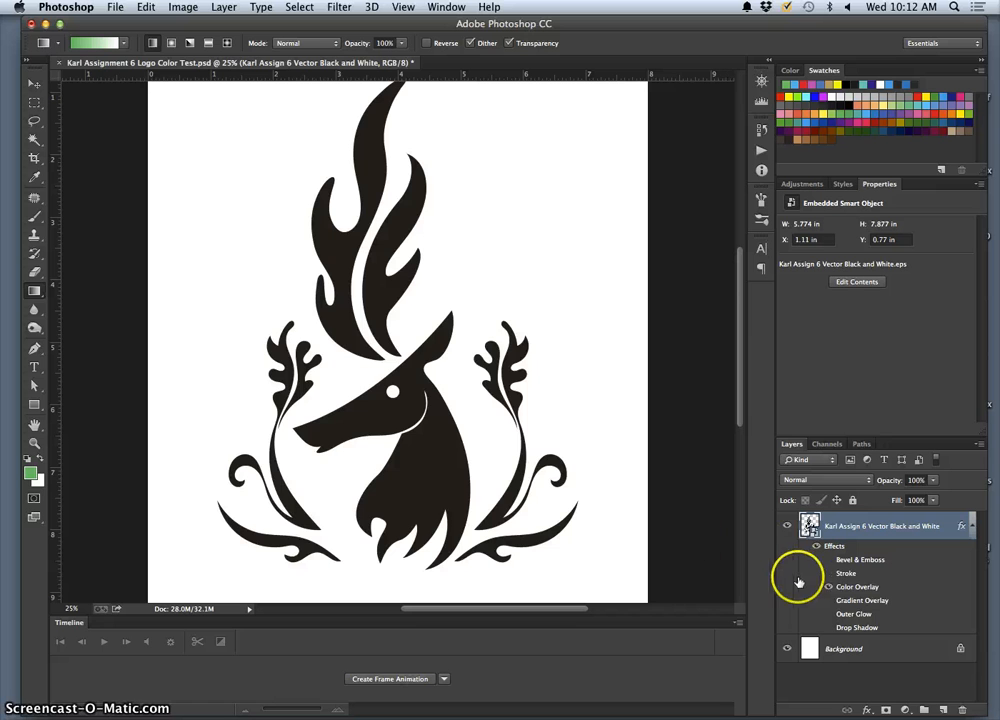
{"action": "left_click", "coordinate": [828, 601]}
{"action": "left_click", "coordinate": [828, 587]}
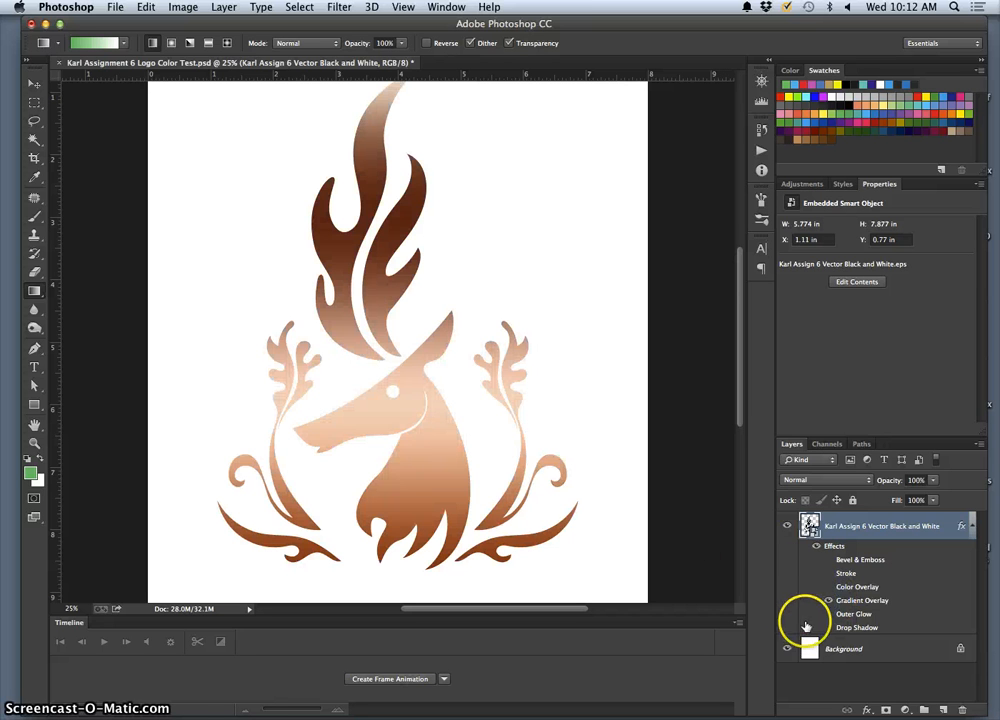
{"action": "left_click", "coordinate": [828, 587]}
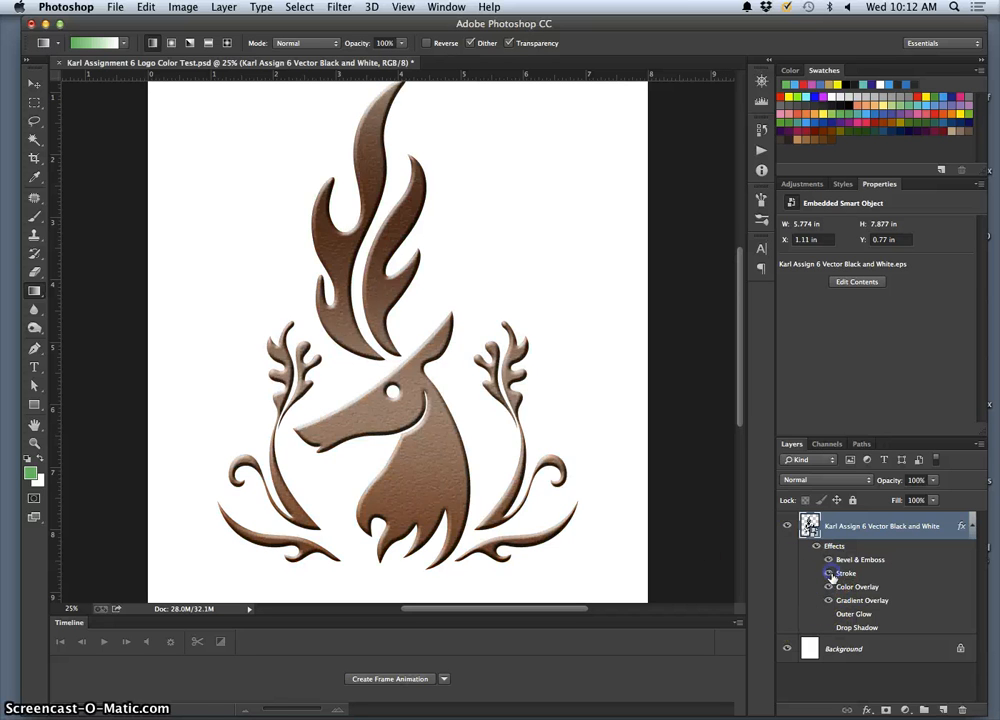
Show the Stroke effect alongside Bevel & Emboss and hide the Color Overlay and Gradient Overlay.
{"action": "left_click", "coordinate": [828, 574]}
{"action": "left_click", "coordinate": [828, 574]}
{"action": "left_click", "coordinate": [828, 574]}
{"action": "left_click", "coordinate": [828, 587]}
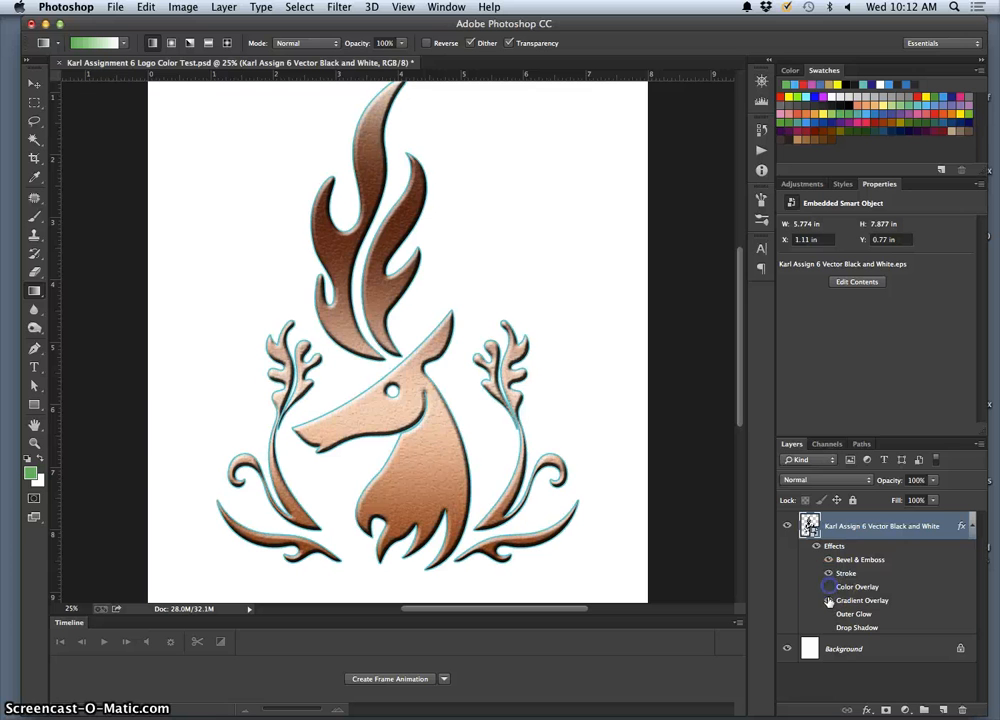
{"action": "left_click", "coordinate": [827, 600]}
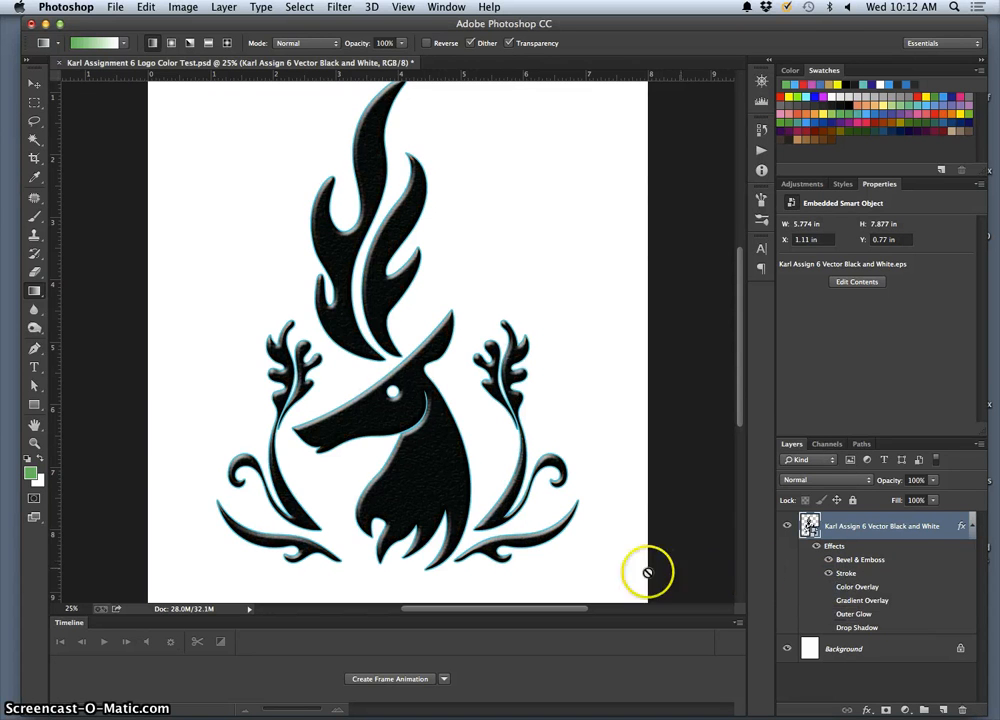
Restore the Color Overlay, Gradient Overlay, Outer Glow and Drop Shadow effects and hide the Stroke effect.
{"action": "left_click", "coordinate": [828, 588]}
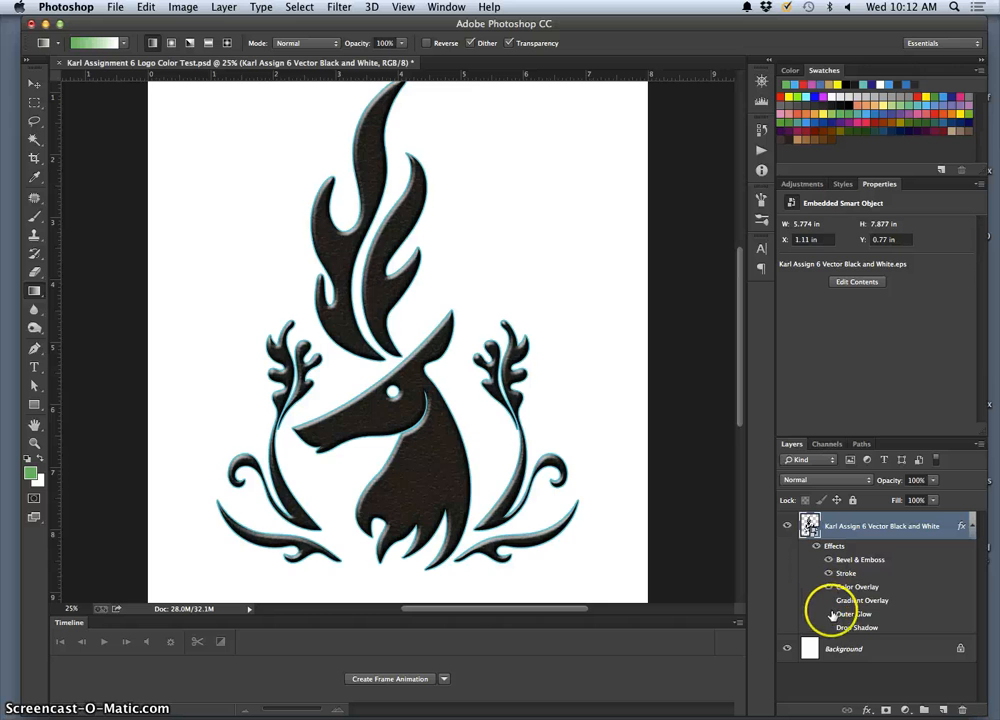
{"action": "left_click", "coordinate": [830, 628]}
{"action": "left_click", "coordinate": [829, 601]}
{"action": "left_click", "coordinate": [830, 613]}
{"action": "left_click", "coordinate": [828, 573]}
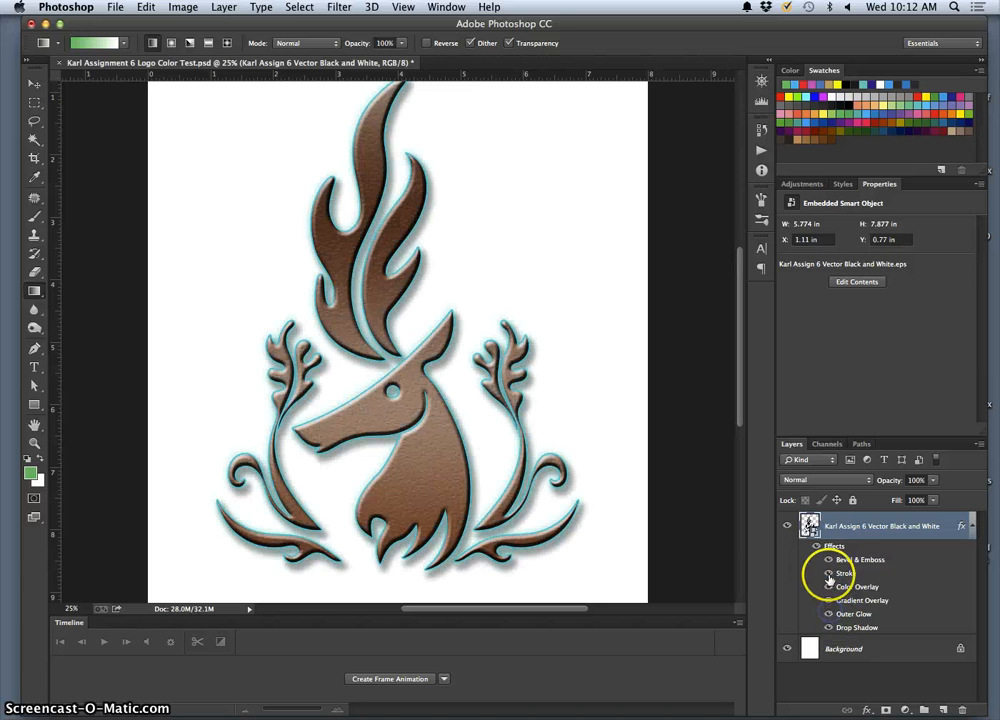
{"action": "key", "text": "super+minus"}
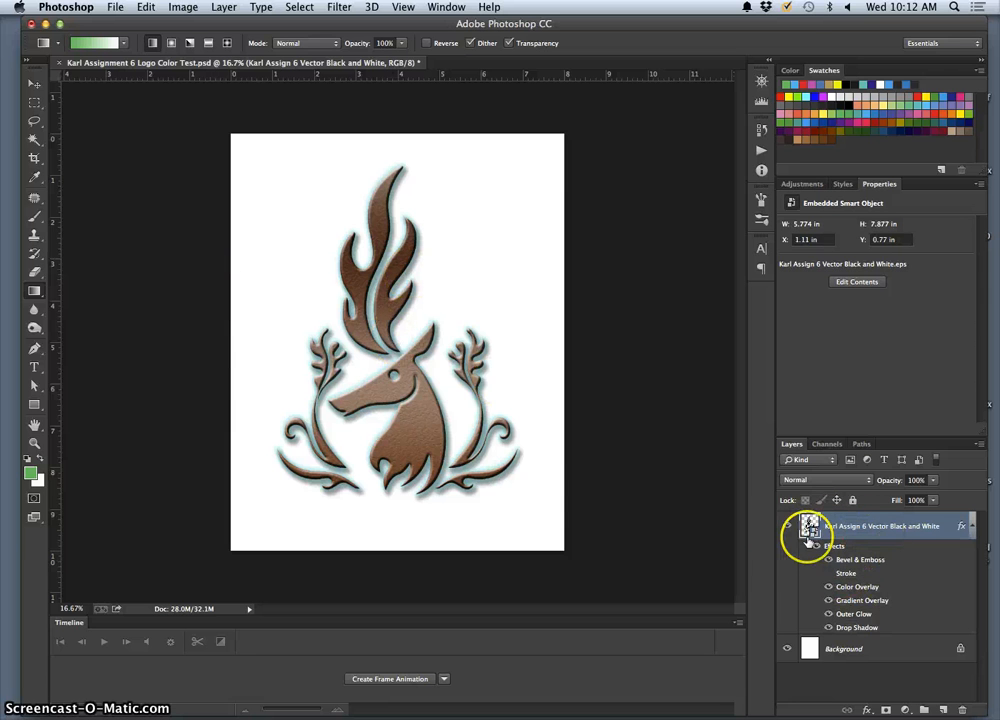
Inspect the finished texture and blue glow where the antlers meet the deer's head.
{"action": "key", "text": "super+plus"}
{"action": "key", "text": "super+plus"}
{"action": "key", "text": "super+plus"}
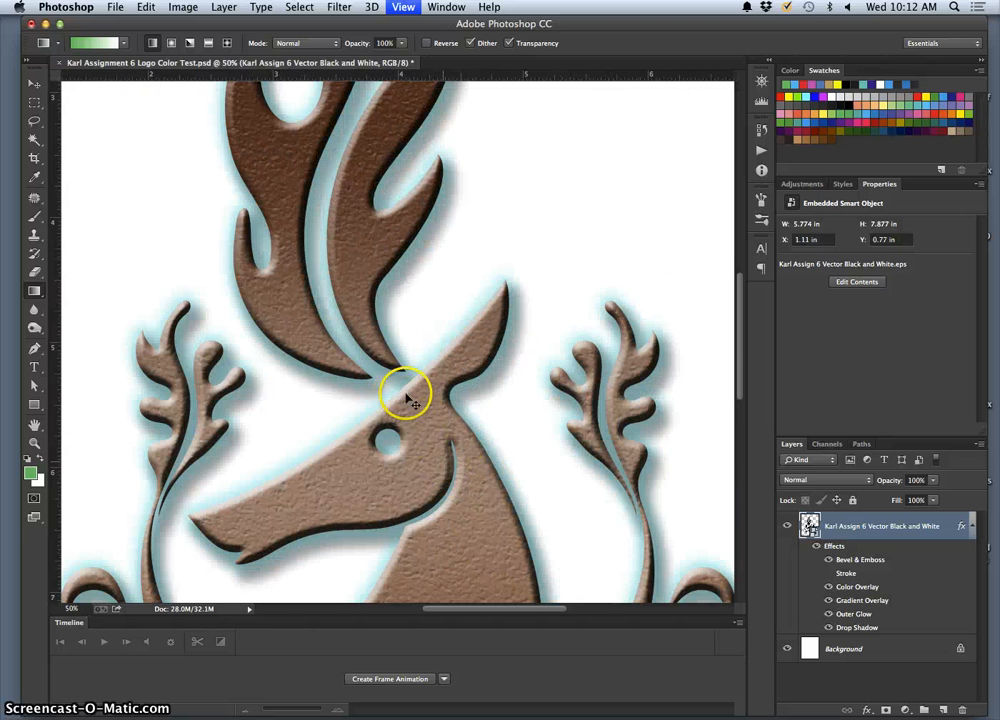
{"action": "key", "text": "super+plus"}
{"action": "key", "text": "super+plus"}
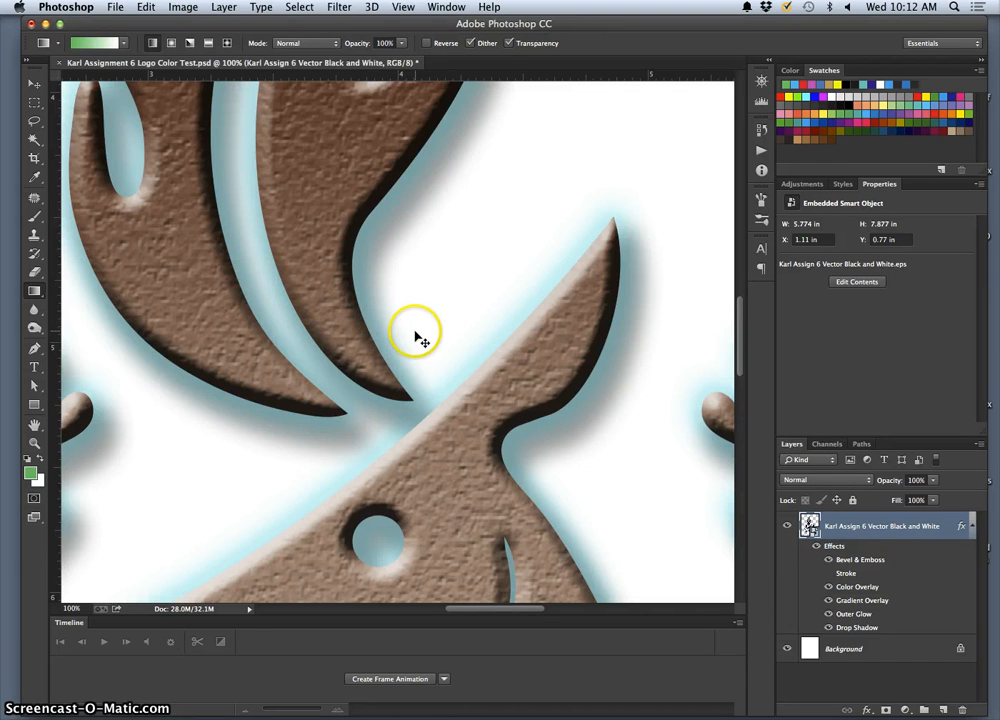
{"action": "key", "text": "super+minus"}
{"action": "key", "text": "super+minus"}
{"action": "key", "text": "super+minus"}
{"action": "key", "text": "super+minus"}
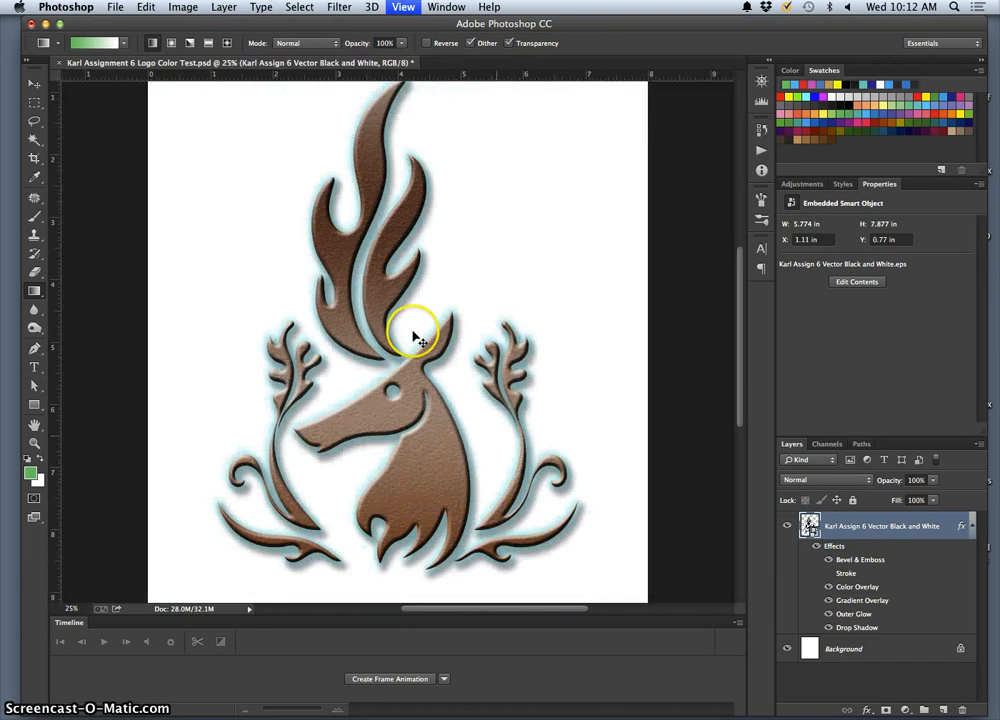
{"action": "key", "text": "super+minus"}
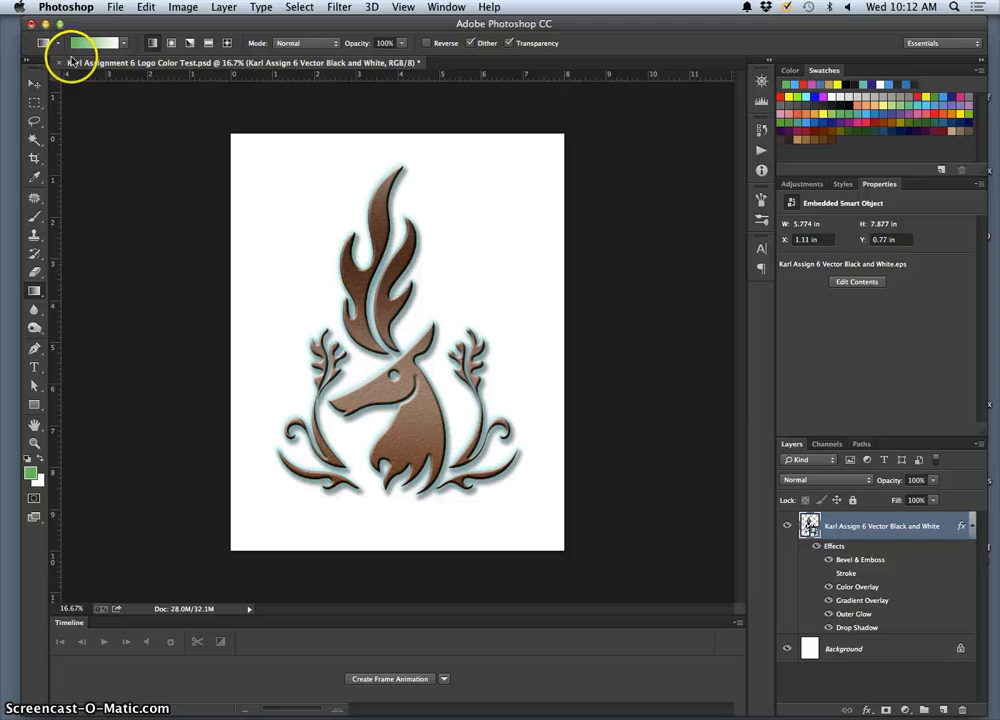
Switch to the color logo document in Illustrator and show its list of layers.
{"action": "left_click", "coordinate": [44, 25]}
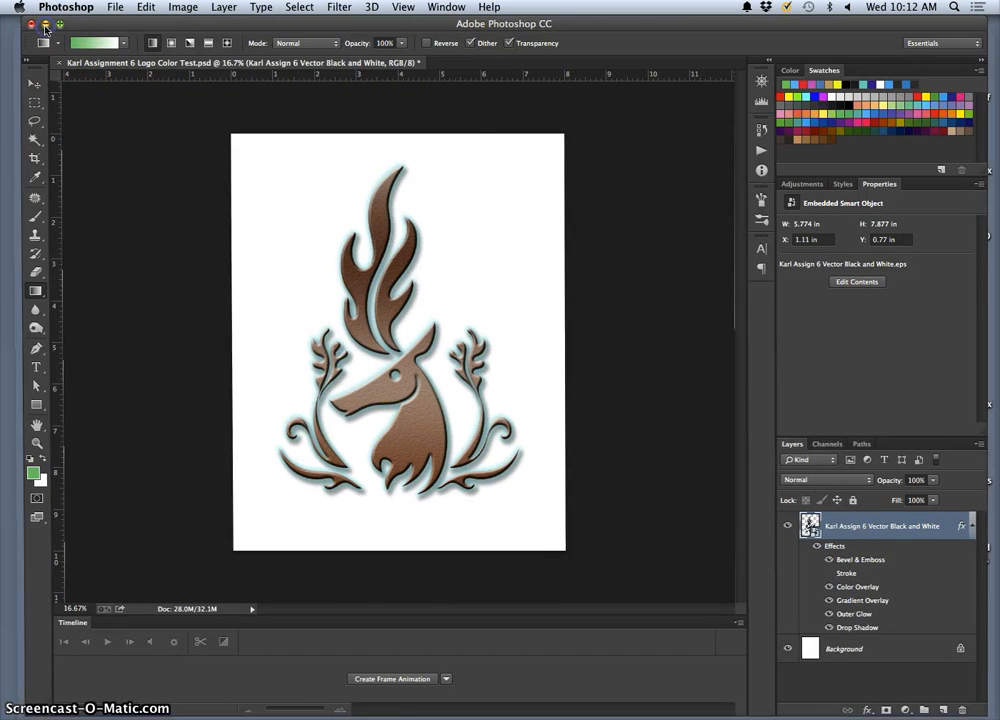
{"action": "left_click", "coordinate": [897, 475]}
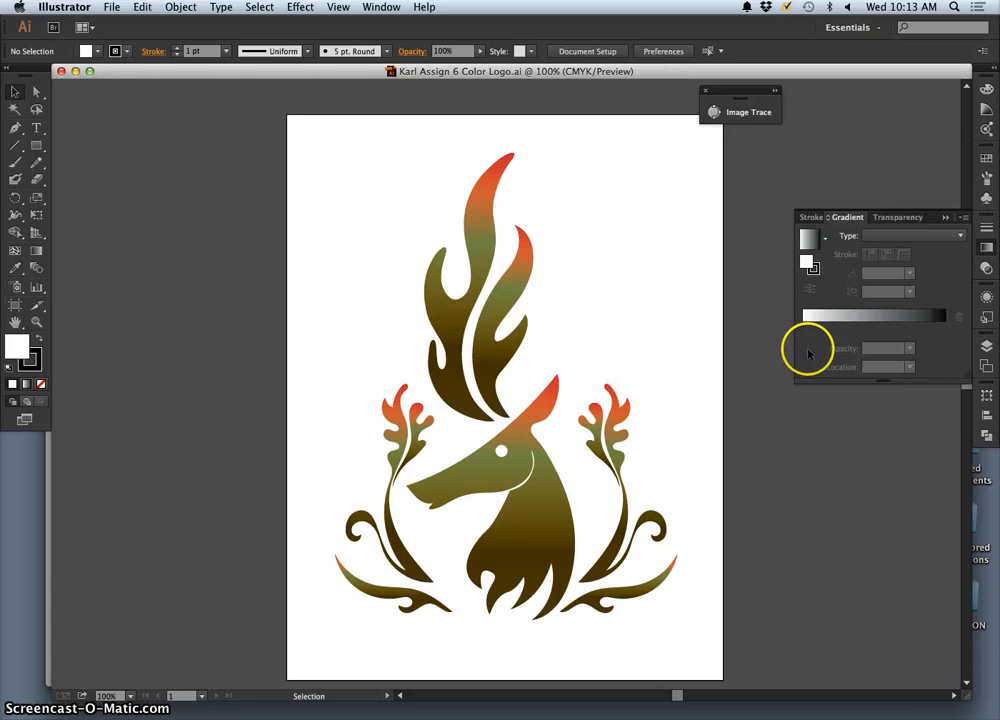
{"action": "left_click", "coordinate": [986, 347]}
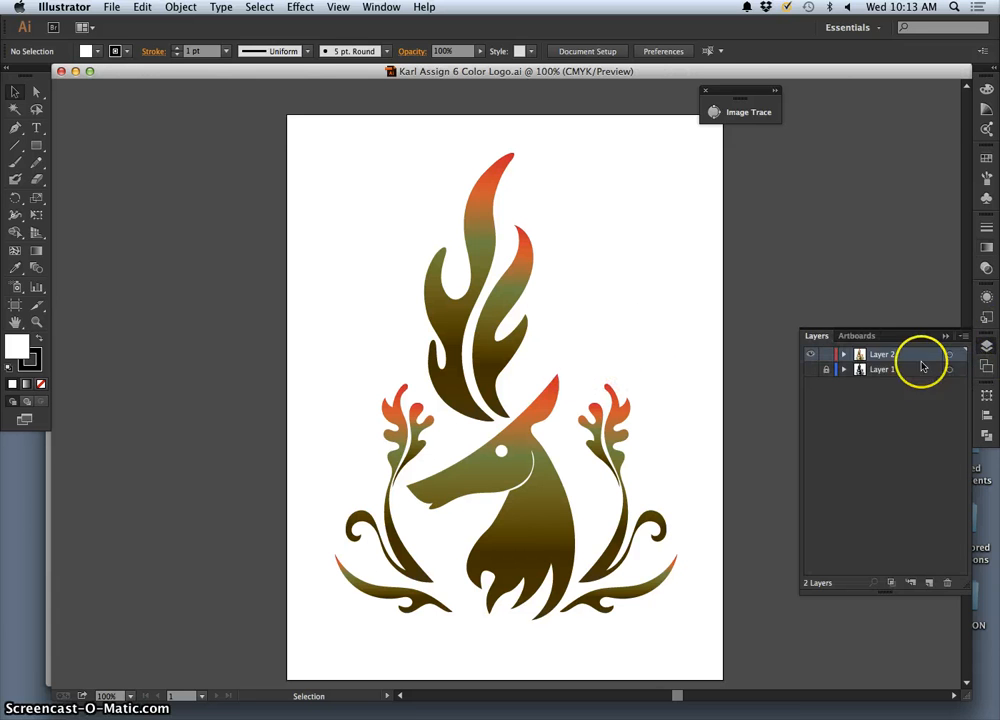
Compare the colored artwork on Layer 2 with the black Layer 1, list Layer 2's paths, and hide Layer 1.
{"action": "left_click", "coordinate": [812, 355]}
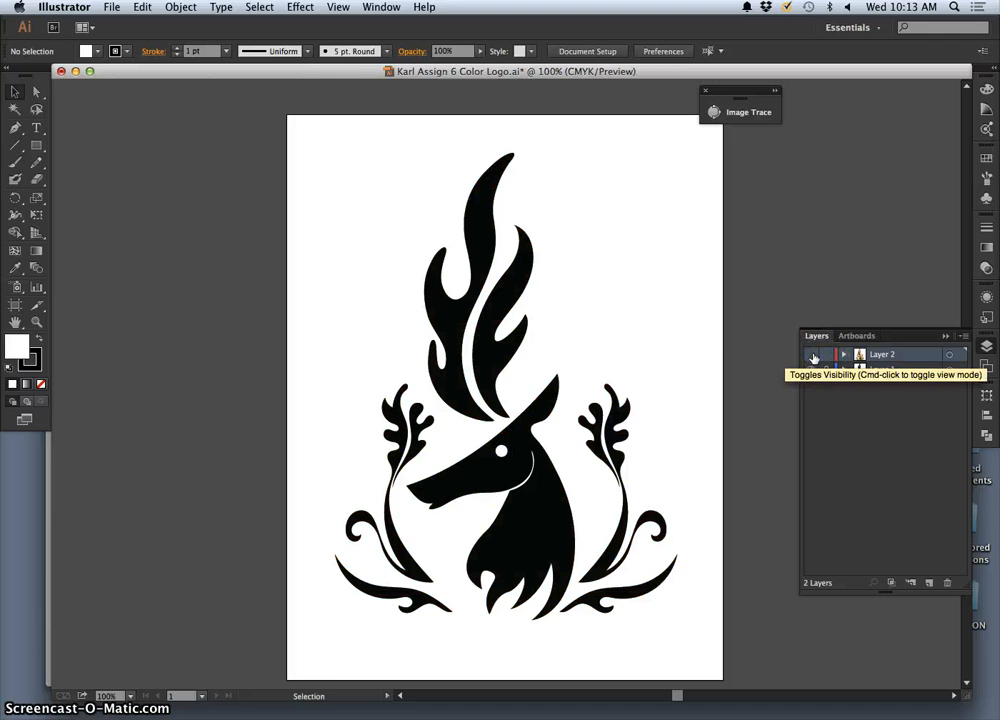
{"action": "left_click", "coordinate": [812, 355]}
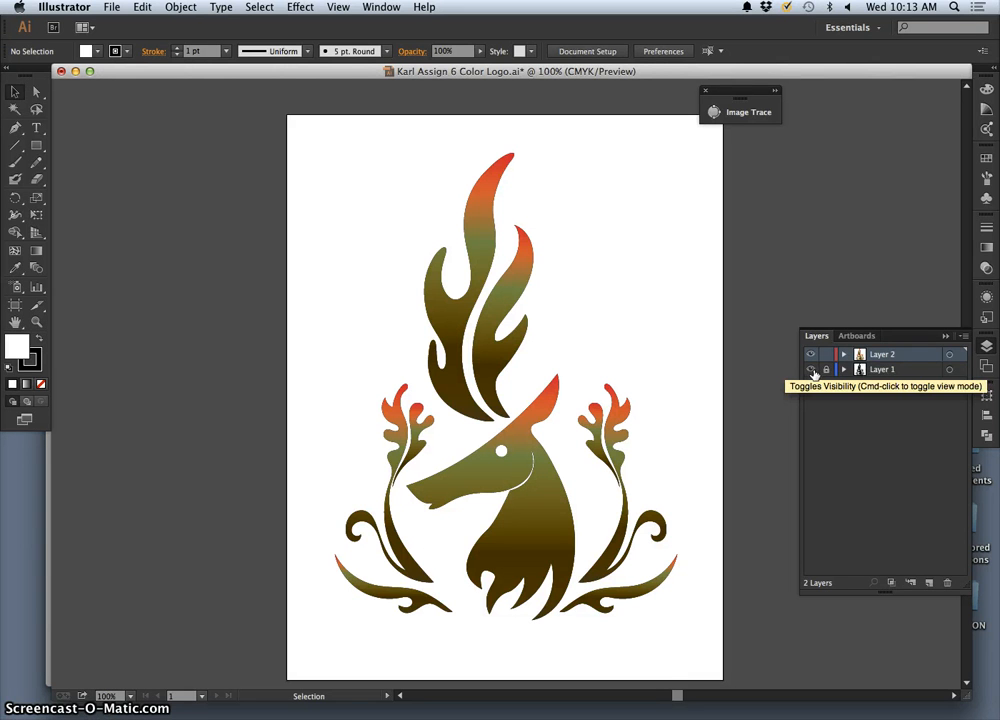
{"action": "left_click", "coordinate": [843, 354]}
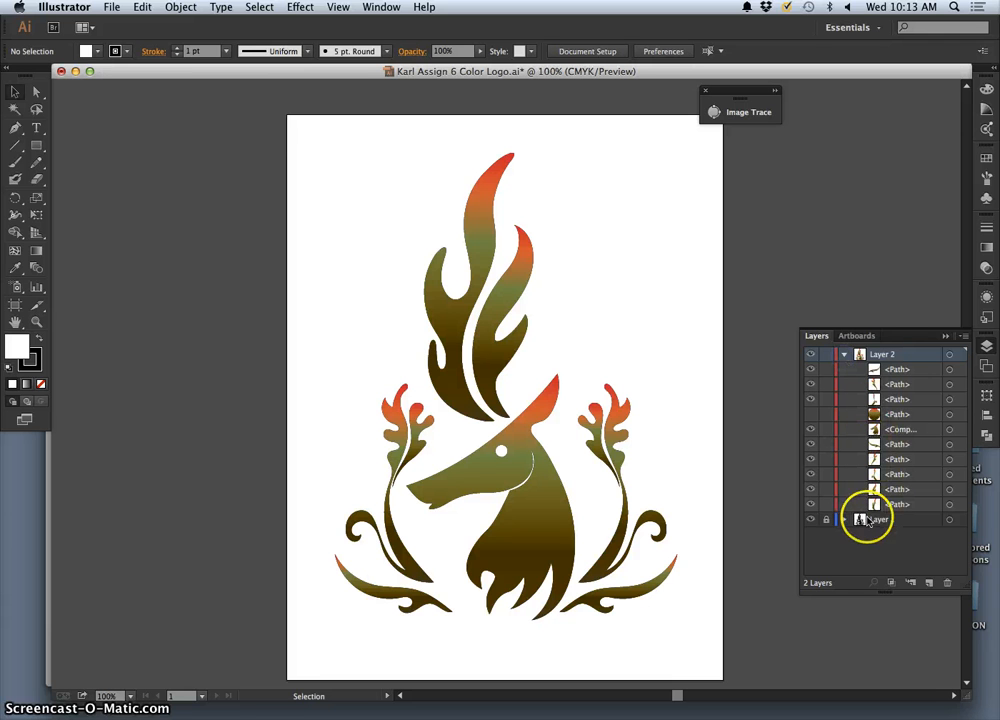
{"action": "left_click", "coordinate": [810, 519]}
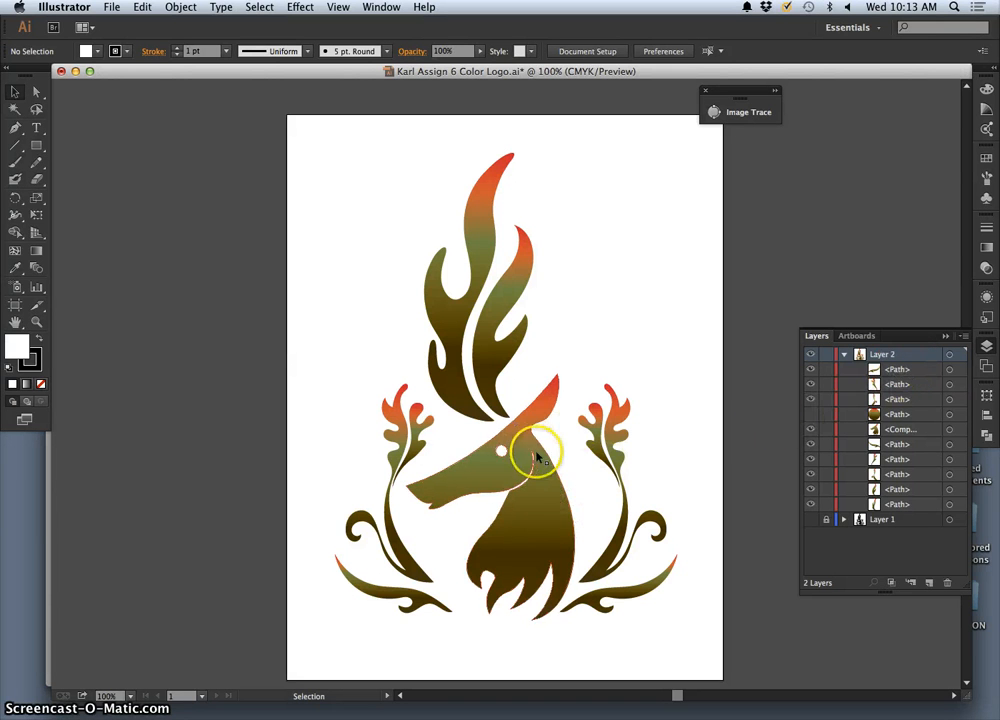
Look through the available preset gradient swatches.
{"action": "left_click", "coordinate": [988, 248]}
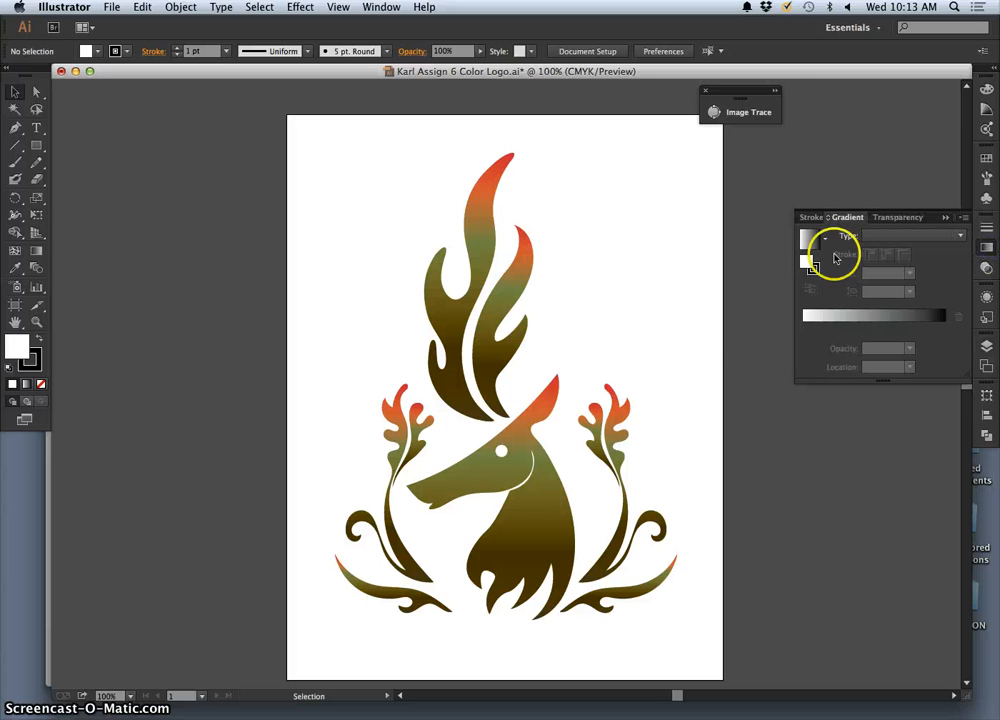
{"action": "left_click", "coordinate": [824, 241]}
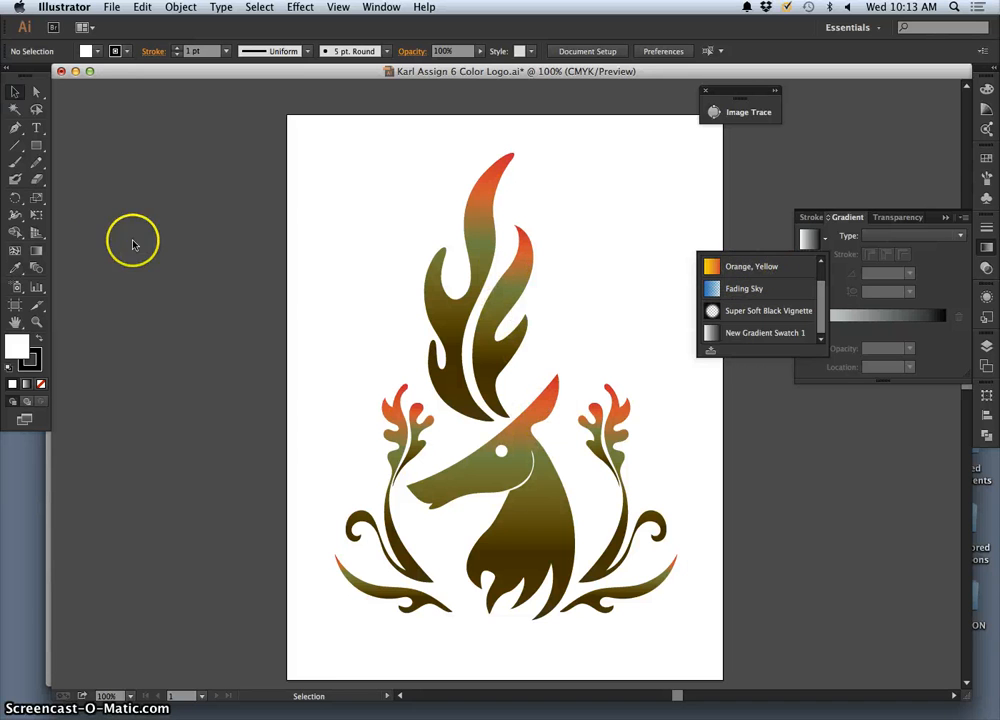
{"action": "left_click", "coordinate": [14, 94]}
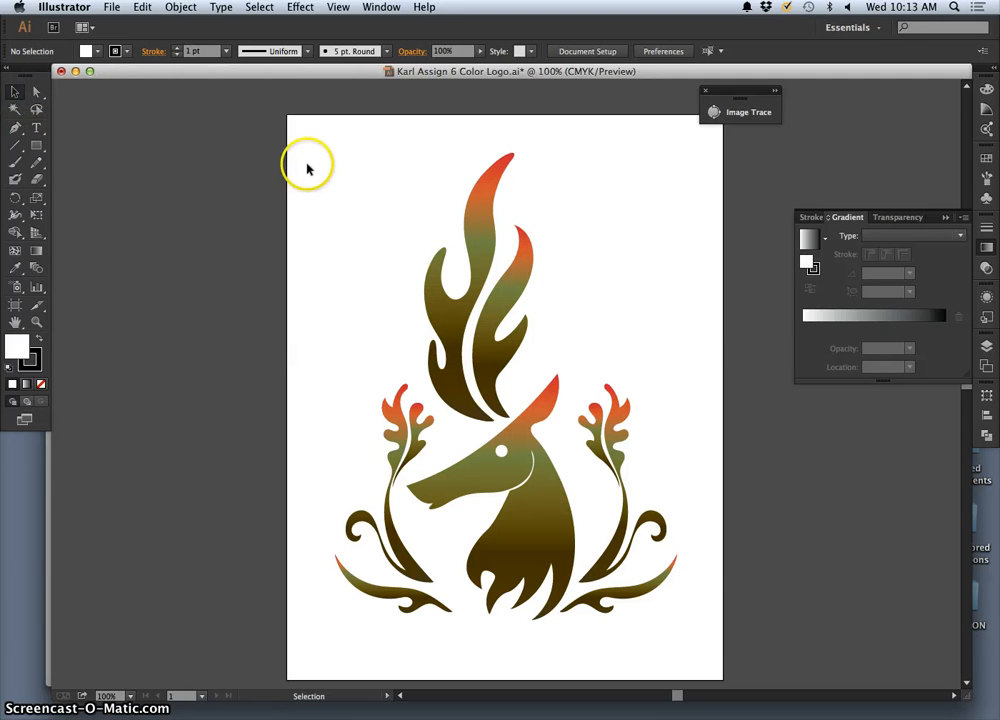
Select all the logo artwork, move the gradient's green stop to 55.95%, and set the first brown stop's opacity to 80%.
{"action": "left_click_drag", "start_coordinate": [313, 174], "coordinate": [690, 629]}
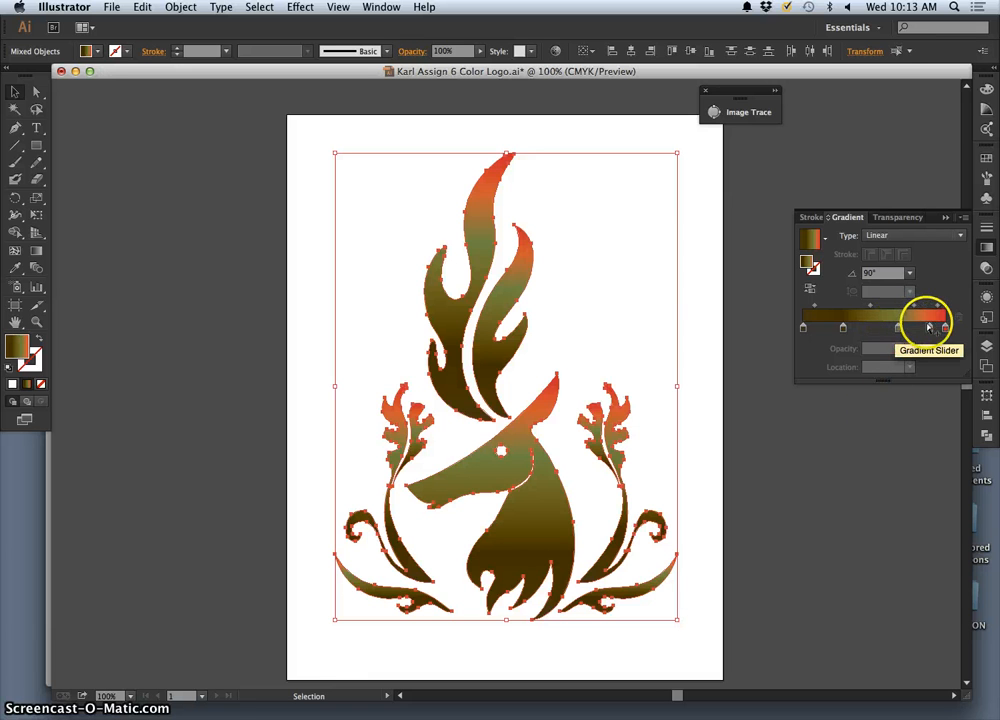
{"action": "left_click_drag", "start_coordinate": [897, 331], "coordinate": [882, 334]}
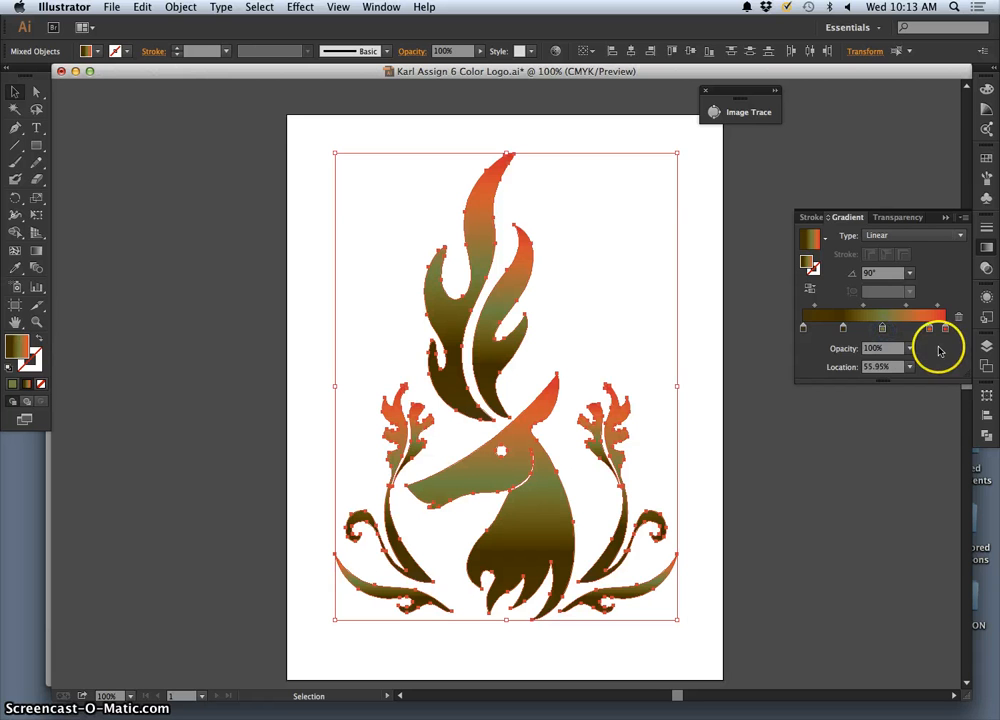
{"action": "left_click", "coordinate": [909, 349]}
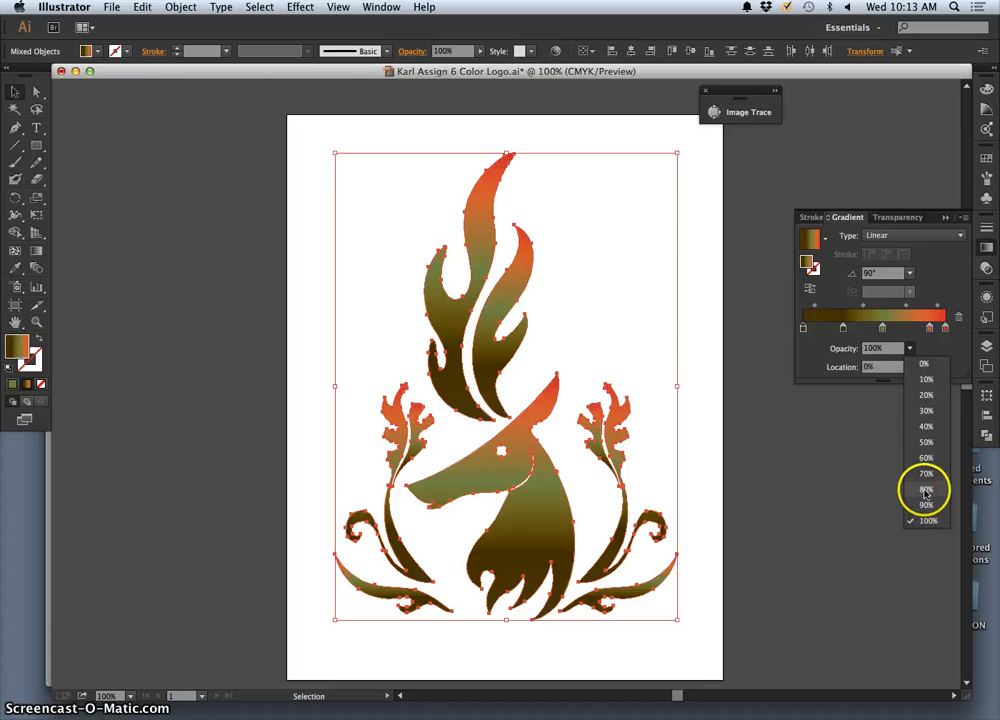
{"action": "left_click", "coordinate": [925, 490]}
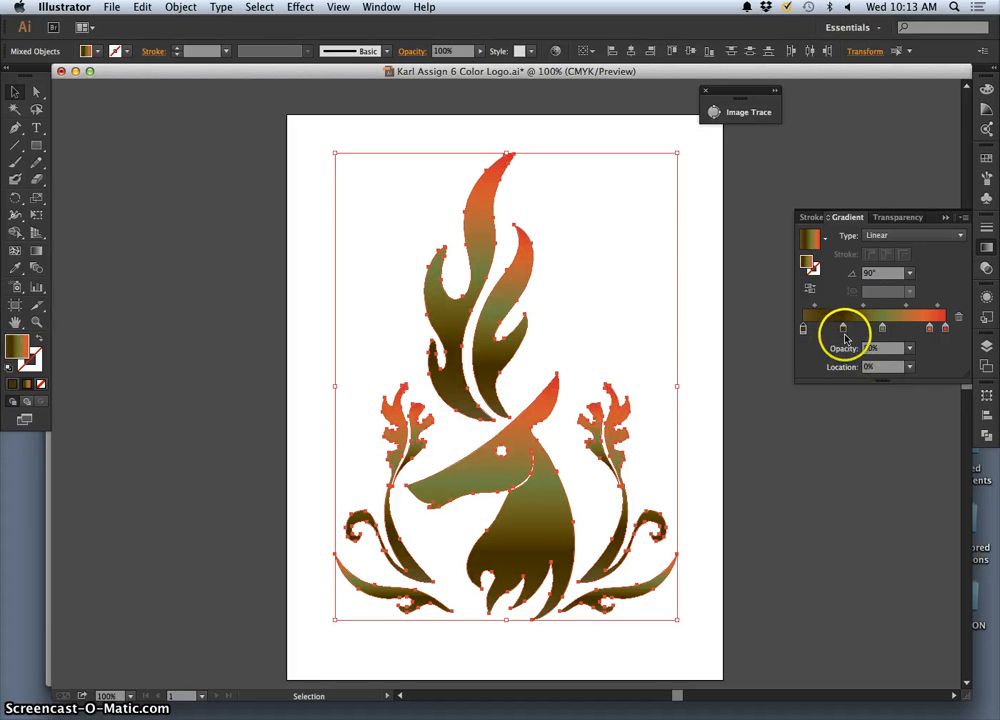
Set the second brown gradient stop's opacity to 60% and move the orange-red stop closer to the green, to 76.88%.
{"action": "left_click", "coordinate": [910, 347]}
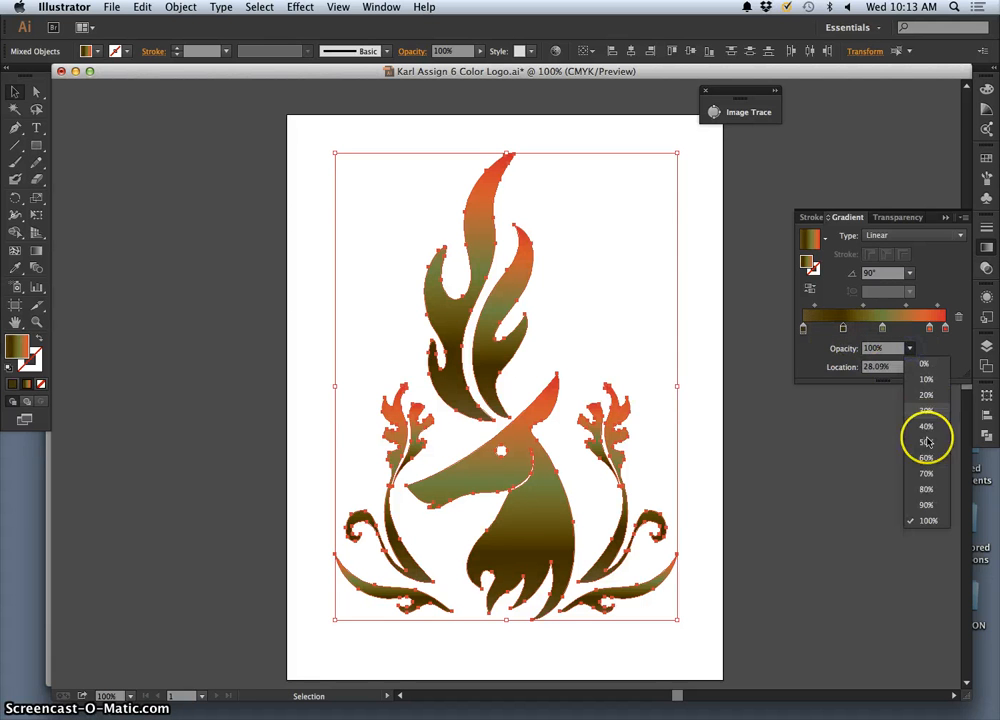
{"action": "left_click", "coordinate": [926, 458]}
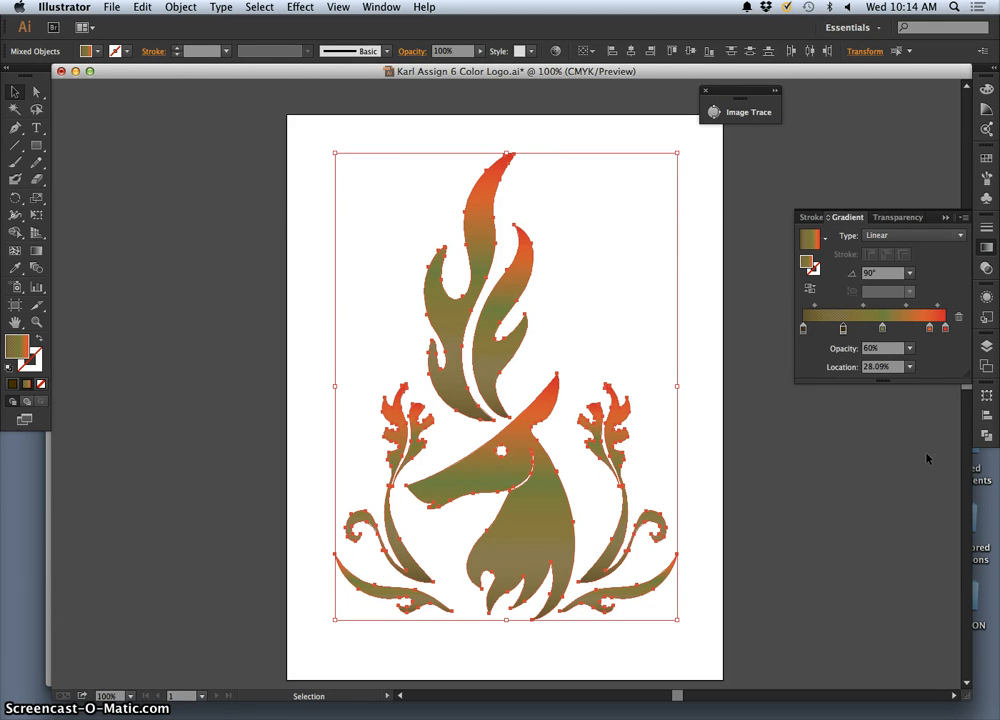
{"action": "left_click", "coordinate": [927, 330]}
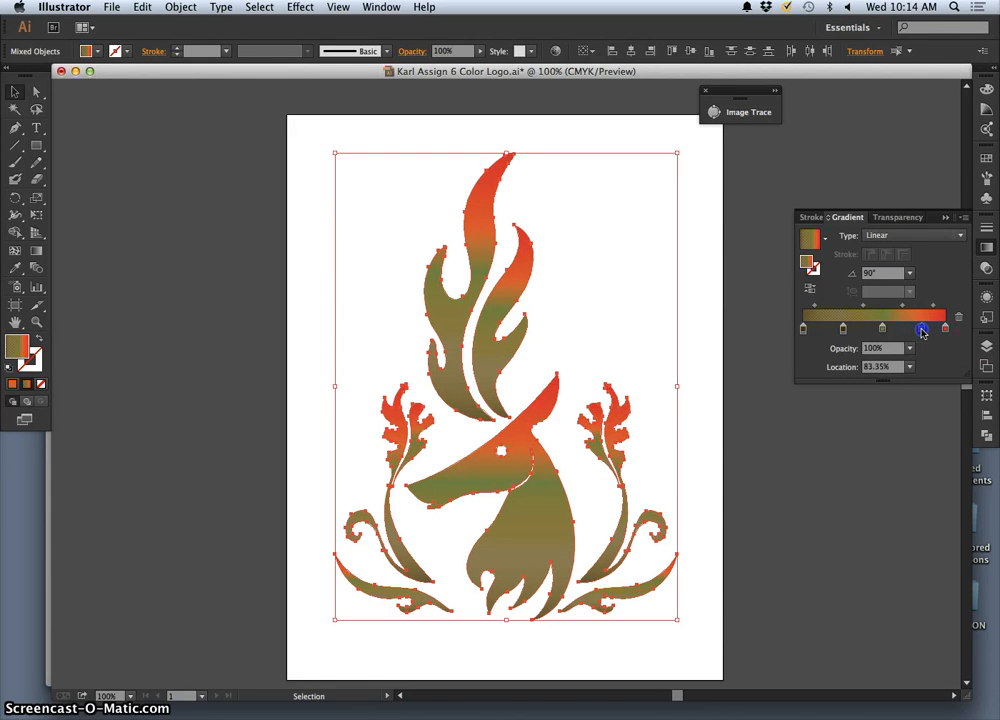
{"action": "left_click_drag", "start_coordinate": [922, 332], "coordinate": [904, 332]}
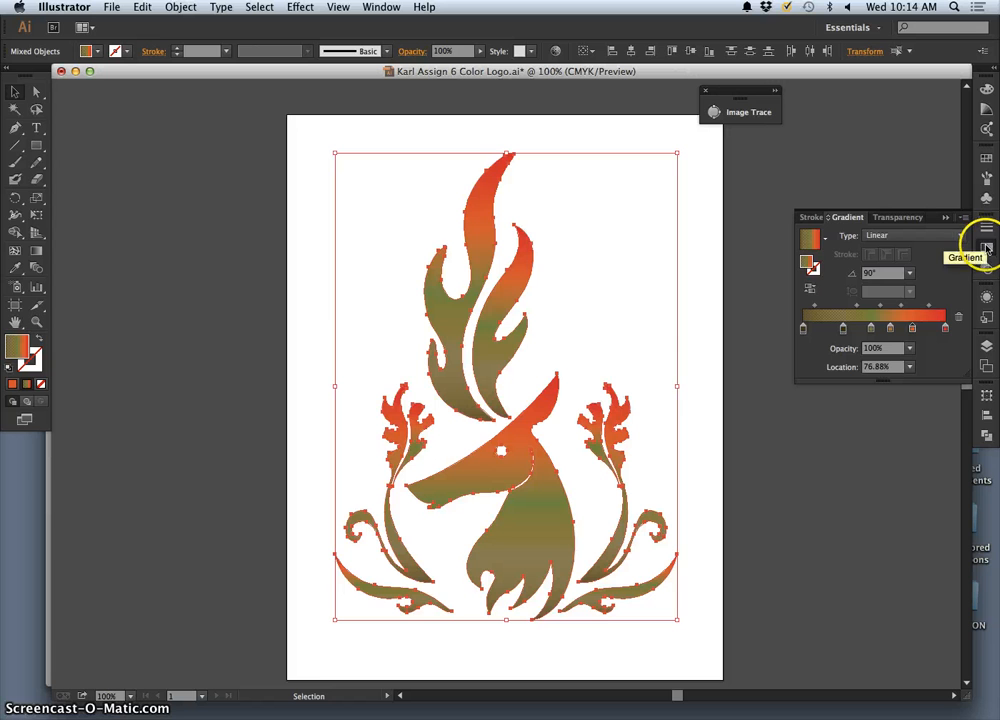
Make the black Layer 1 visible and unlocked, and lock the colored Layer 2.
{"action": "left_click", "coordinate": [987, 346]}
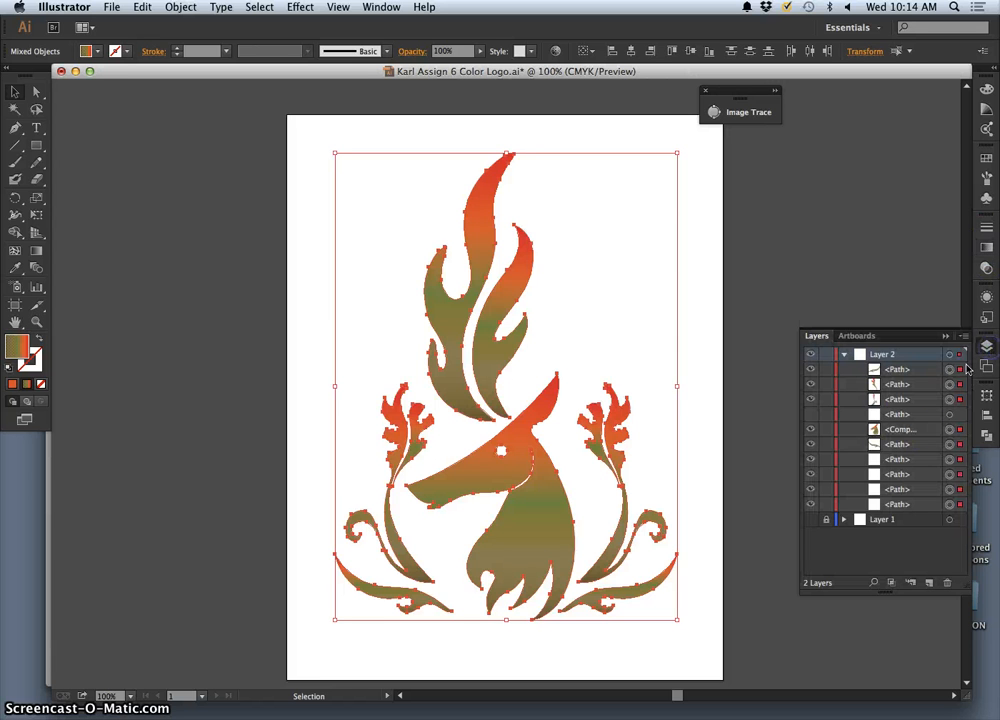
{"action": "left_click", "coordinate": [811, 520]}
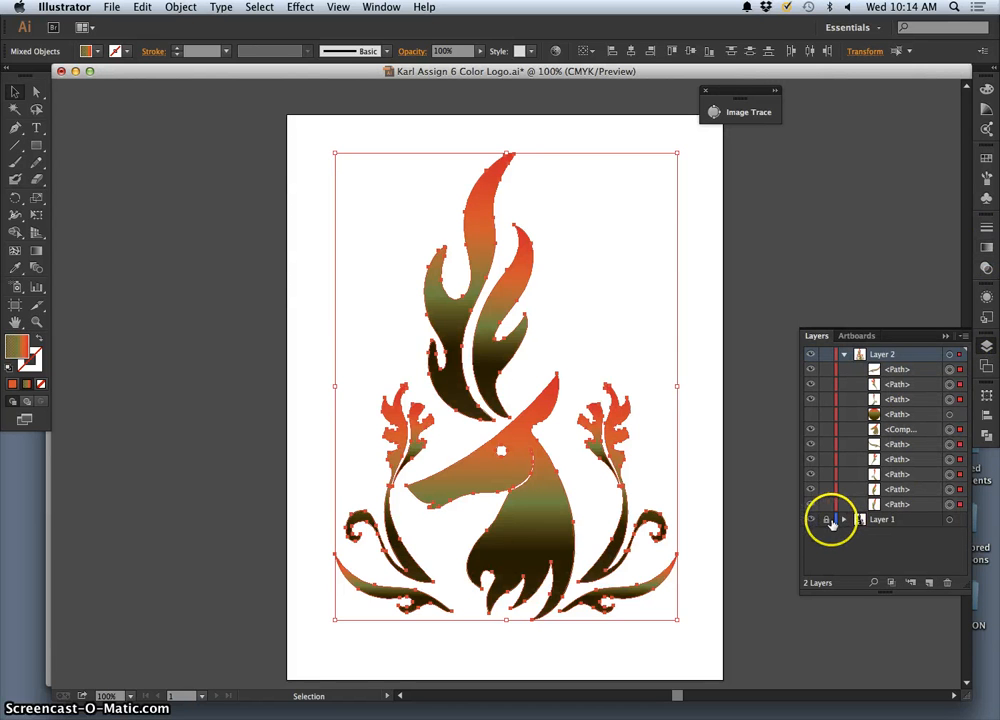
{"action": "left_click", "coordinate": [827, 355]}
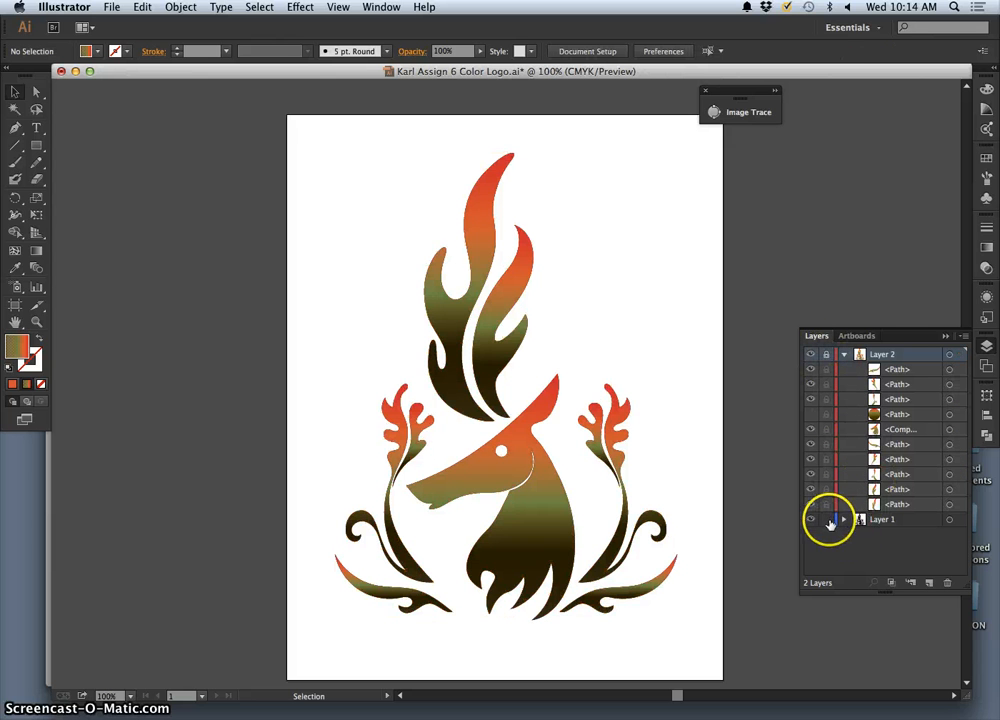
Copy all of Layer 1's artwork in place onto a new layer directly above it, and hide and lock Layer 1.
{"action": "left_click", "coordinate": [949, 519]}
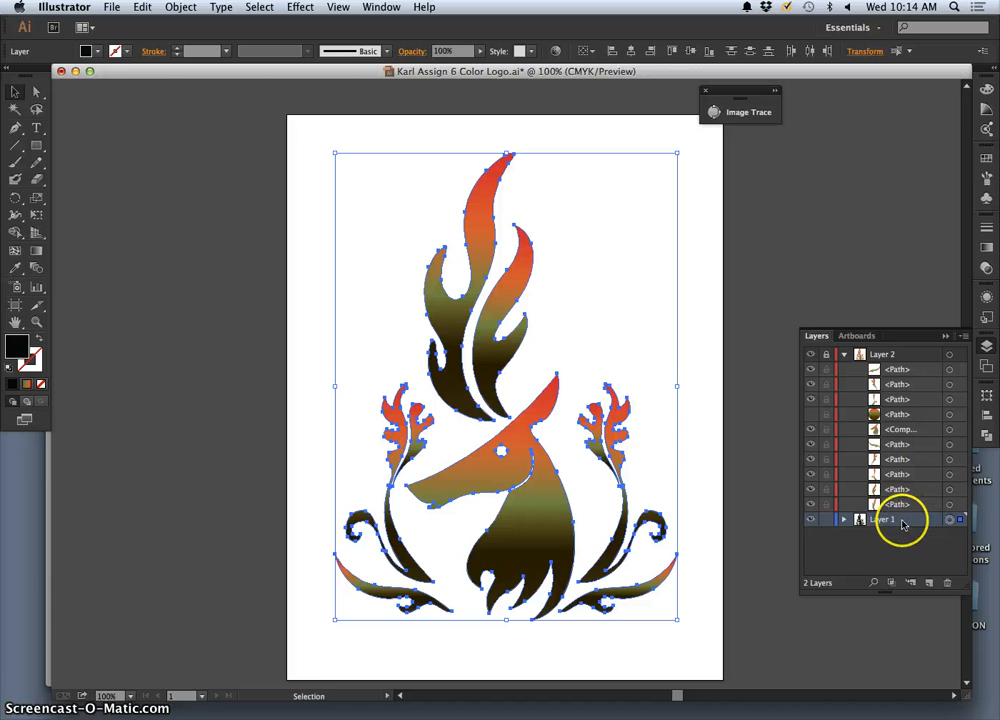
{"action": "left_click", "coordinate": [141, 6]}
{"action": "left_click", "coordinate": [152, 74]}
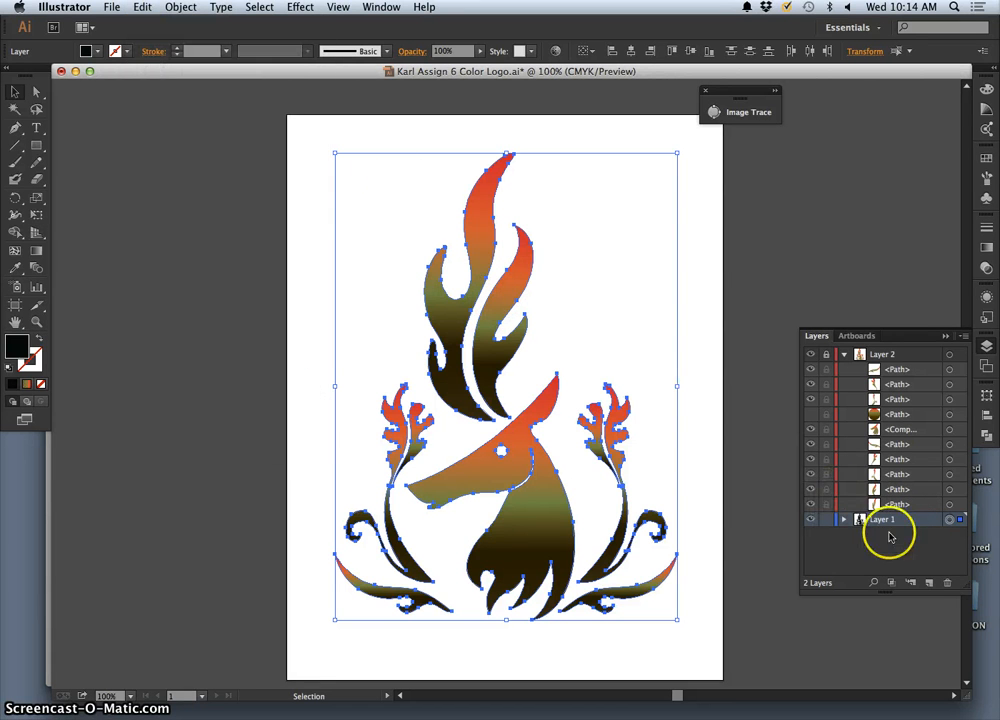
{"action": "left_click", "coordinate": [929, 583]}
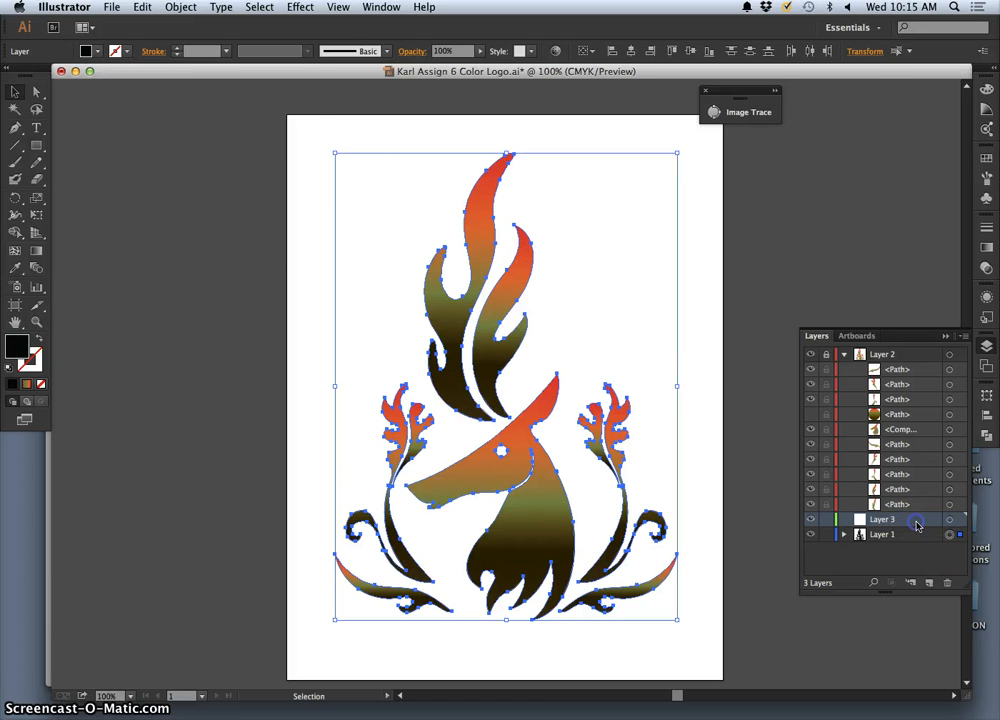
{"action": "left_click", "coordinate": [143, 7]}
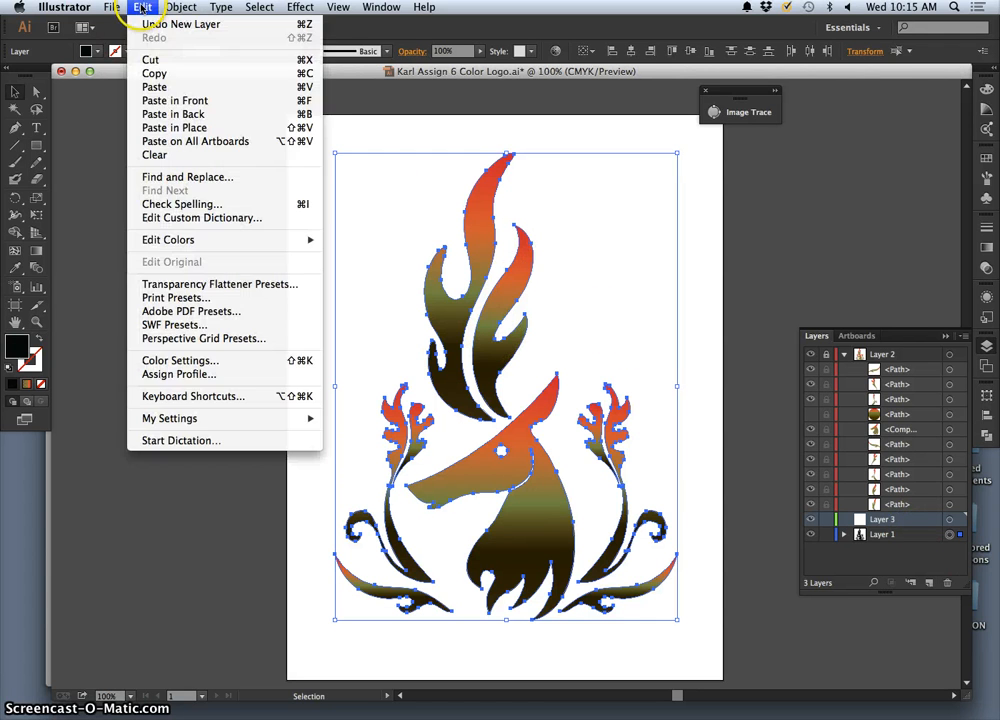
{"action": "left_click", "coordinate": [181, 128]}
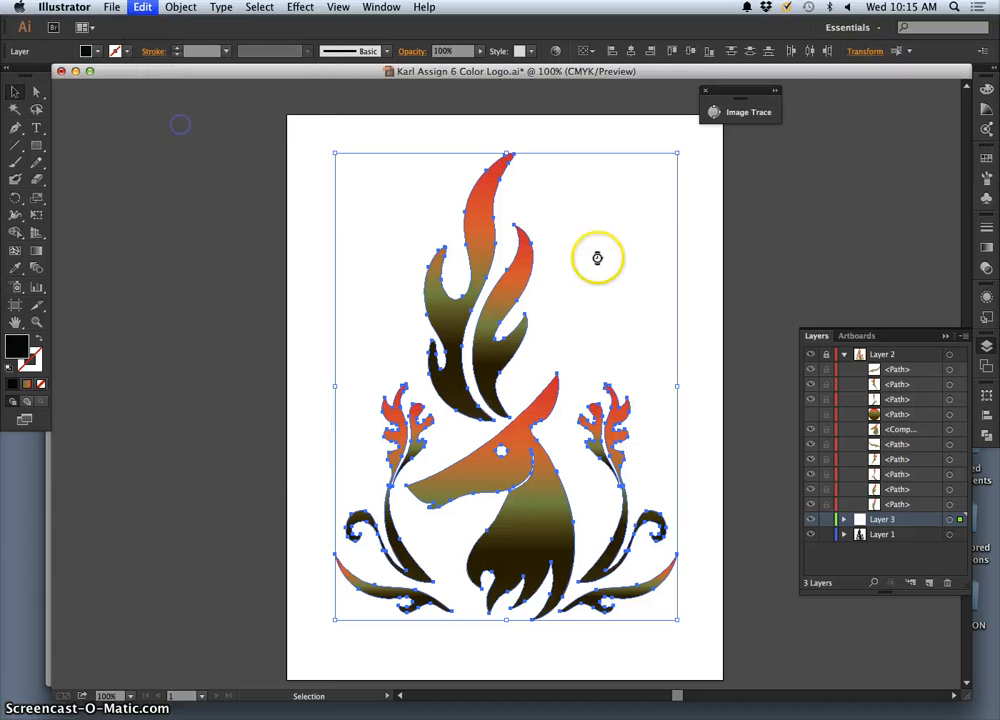
{"action": "left_click", "coordinate": [825, 534]}
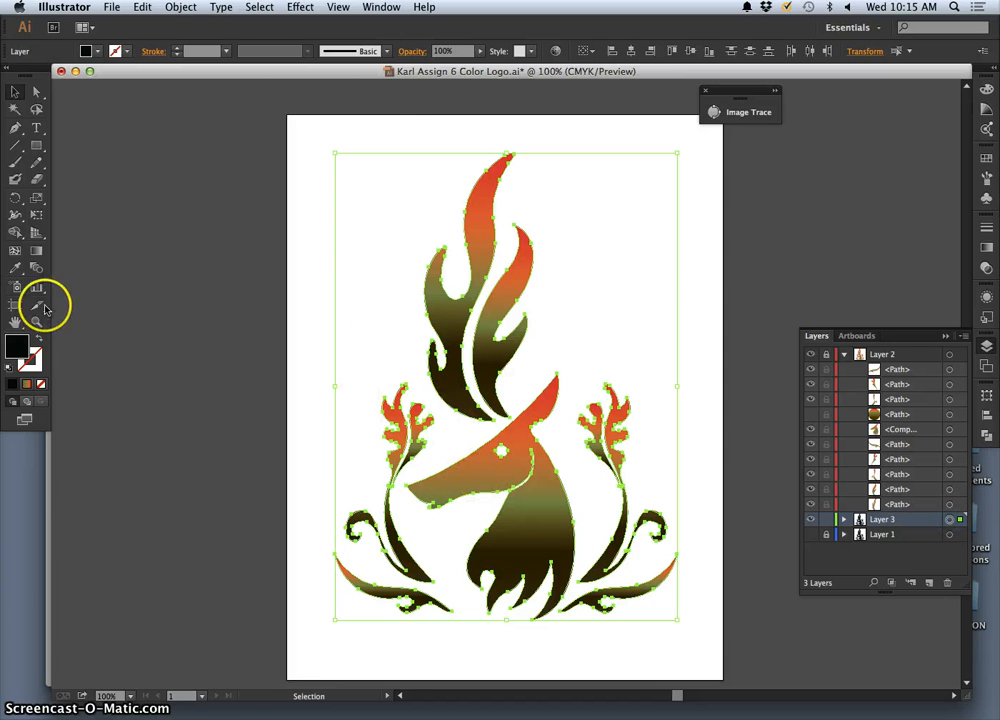
Fill the copied artwork on Layer 3 with a muted purple.
{"action": "double_click", "coordinate": [19, 354]}
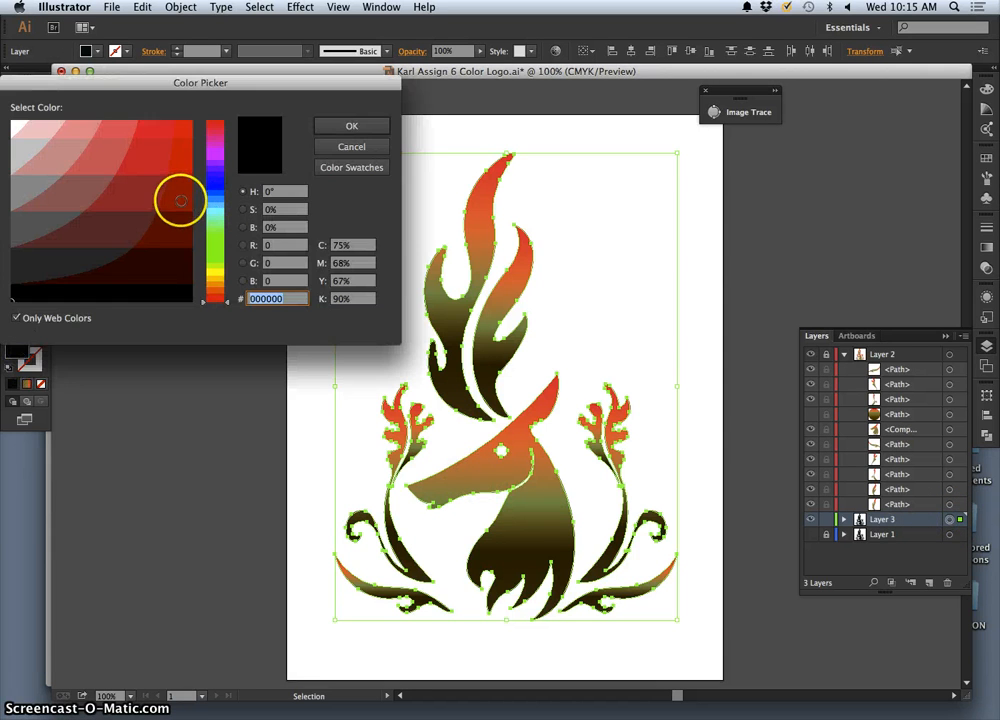
{"action": "left_click", "coordinate": [216, 155]}
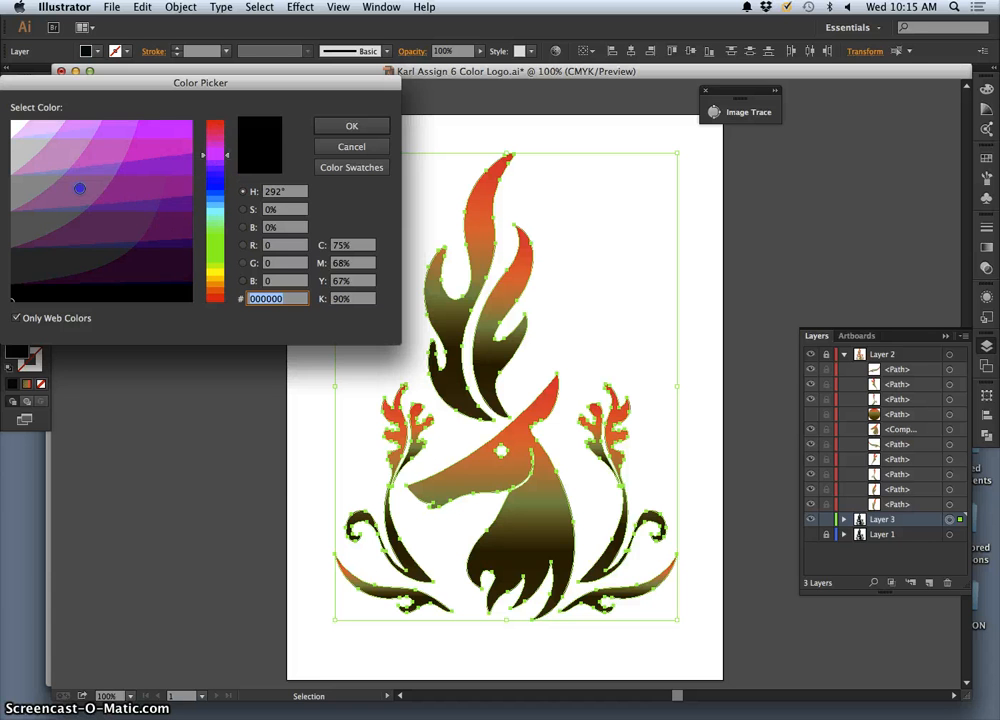
{"action": "left_click", "coordinate": [79, 188]}
{"action": "left_click", "coordinate": [351, 126]}
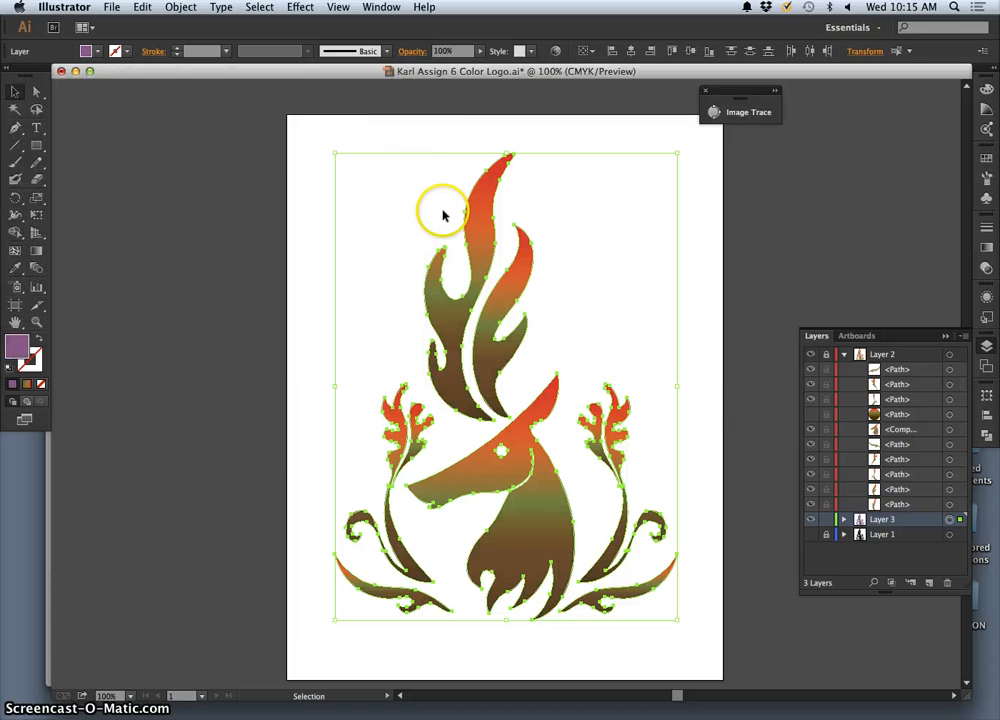
Compare the logo with the gradient artwork of Layer 2 hidden and shown over the purple copy.
{"action": "left_click", "coordinate": [813, 356]}
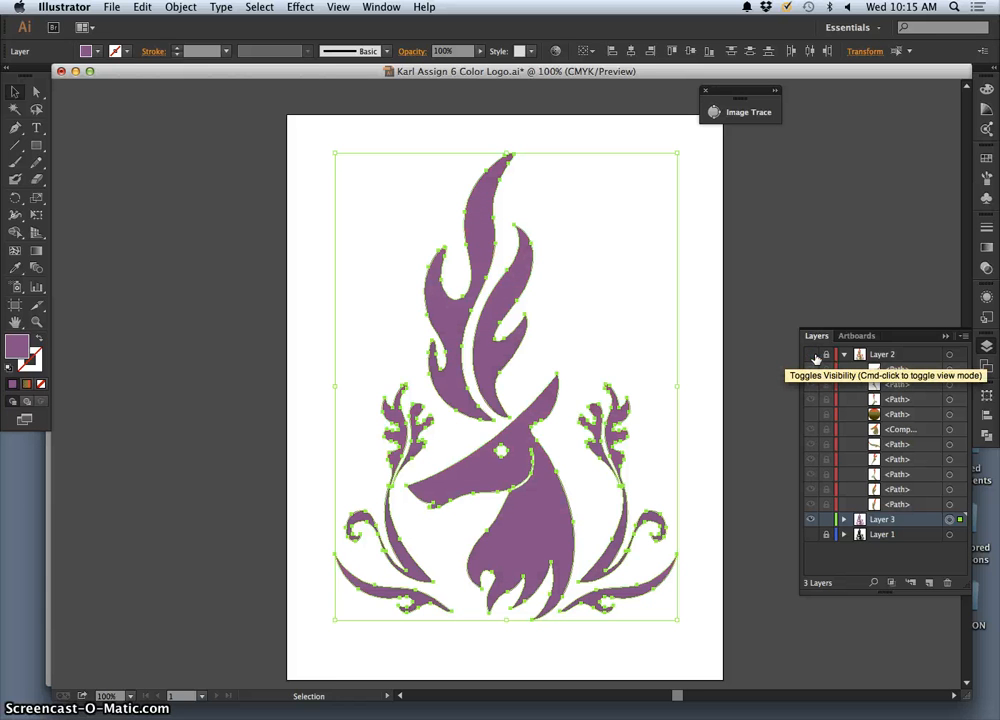
{"action": "left_click", "coordinate": [812, 356]}
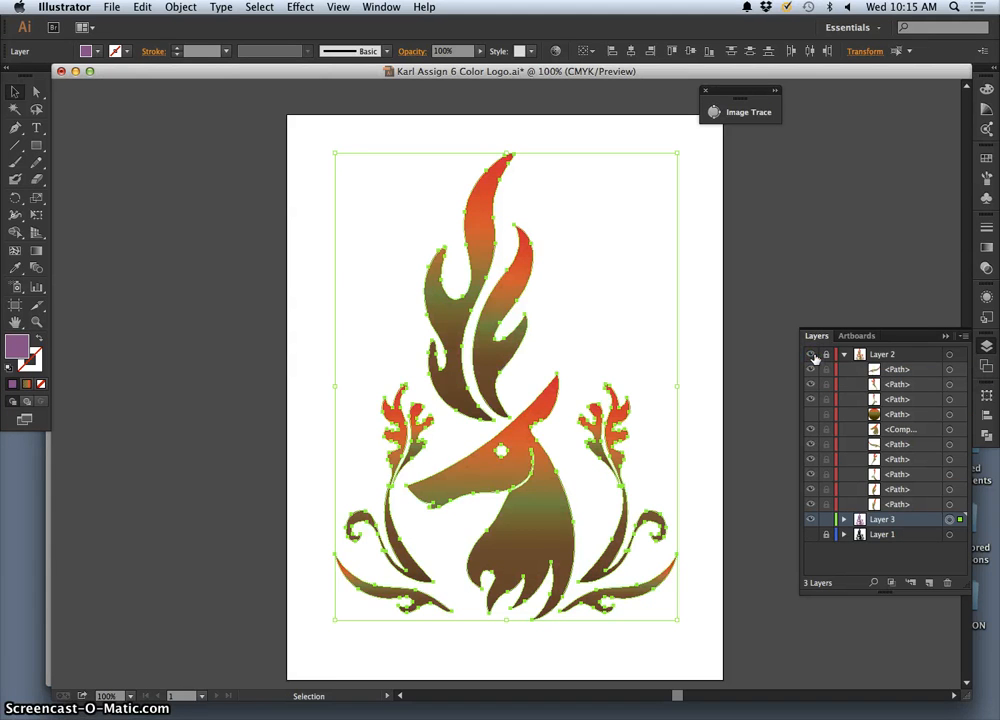
{"action": "left_click", "coordinate": [812, 356]}
{"action": "left_click", "coordinate": [812, 356]}
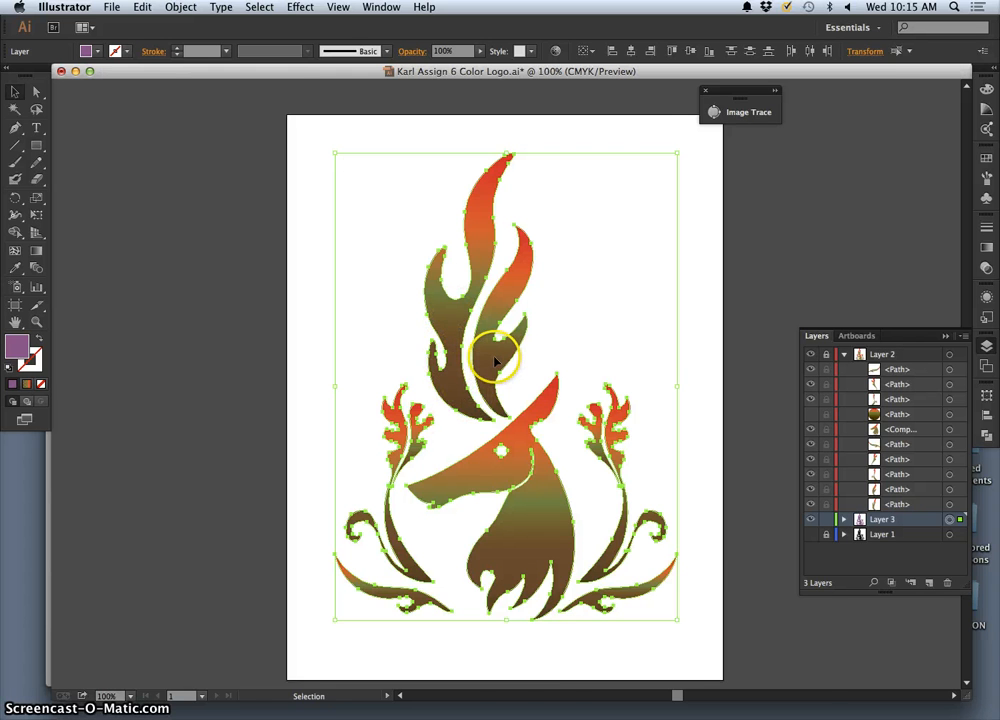
Examine the antlers and ear at 400% with the purple Layer 3 switched off and on.
{"action": "key", "text": "super+equal"}
{"action": "key", "text": "super+equal"}
{"action": "key", "text": "super+equal"}
{"action": "key", "text": "super+equal"}
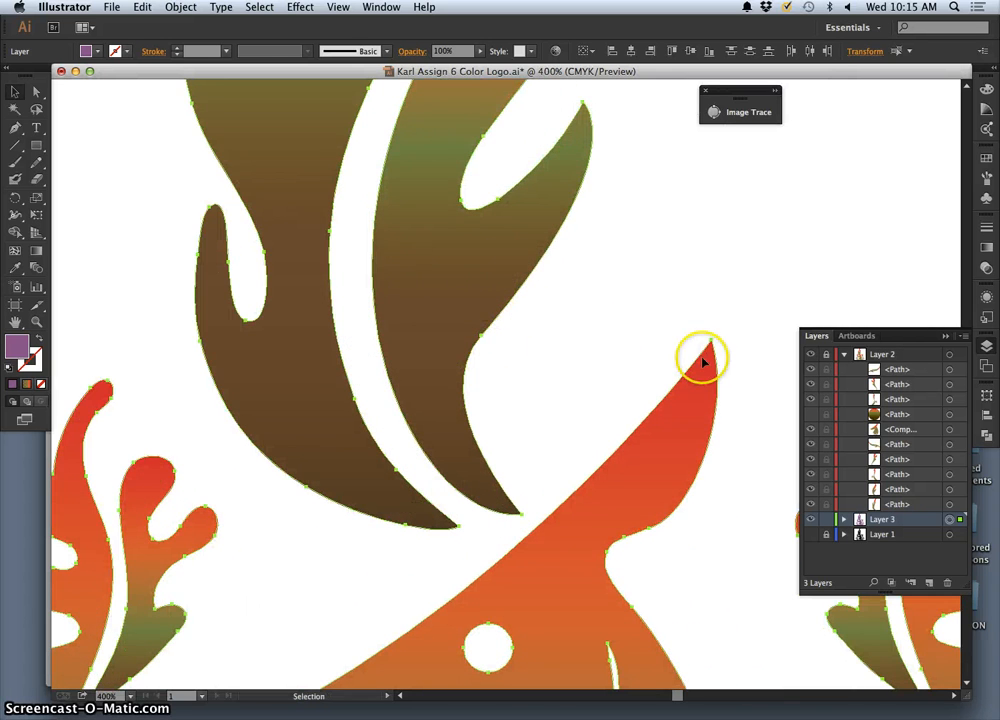
{"action": "left_click", "coordinate": [813, 521]}
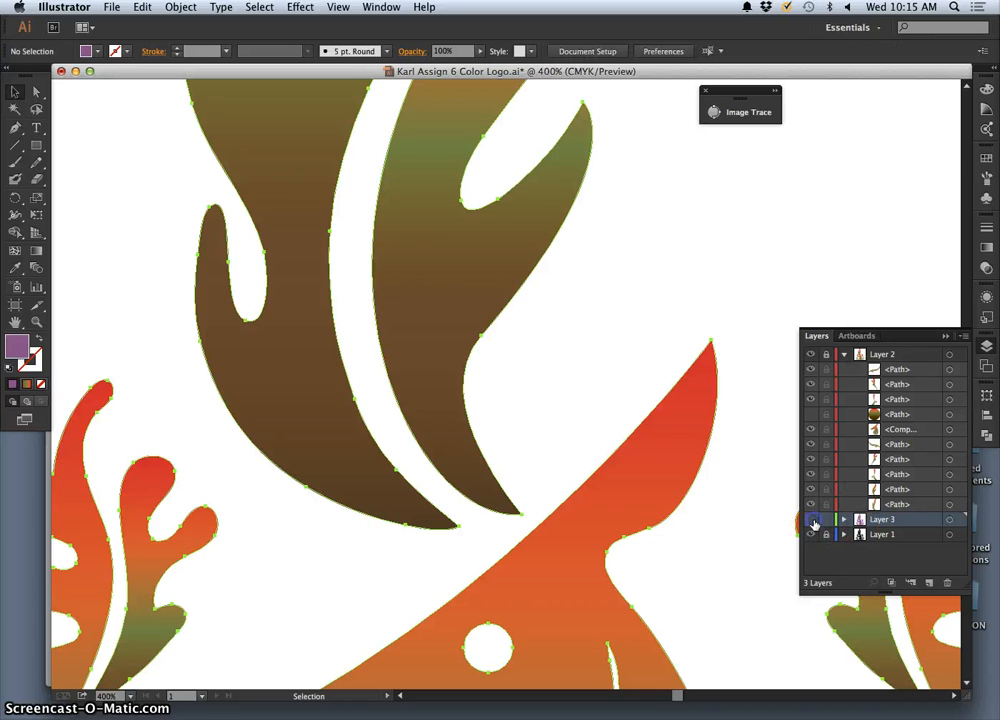
{"action": "left_click", "coordinate": [813, 521]}
{"action": "left_click", "coordinate": [813, 521]}
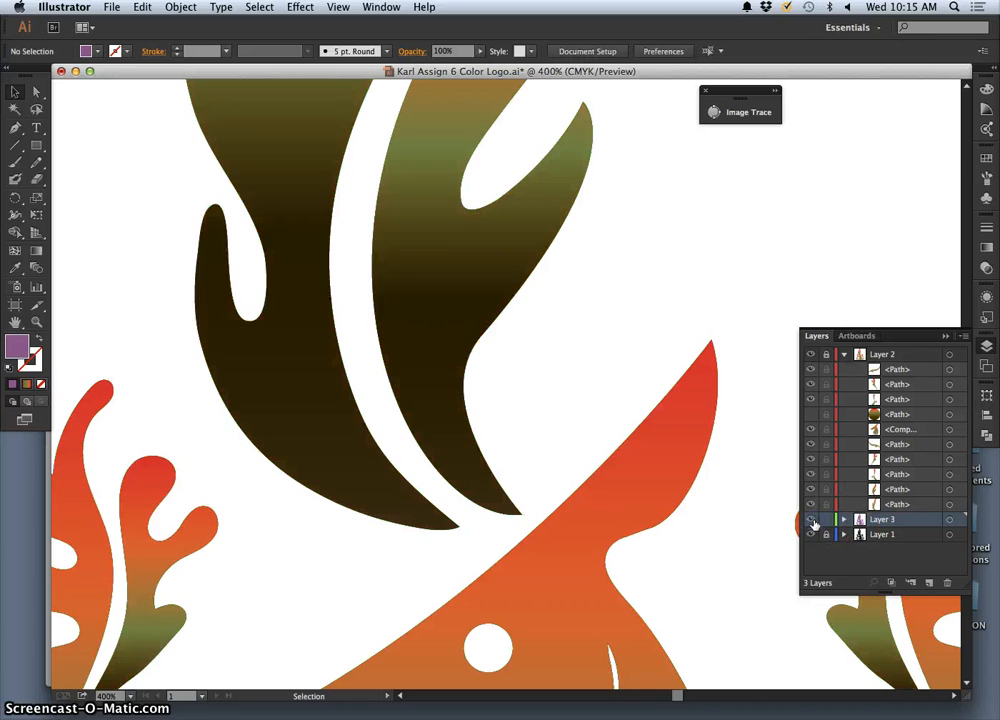
{"action": "left_click", "coordinate": [813, 521]}
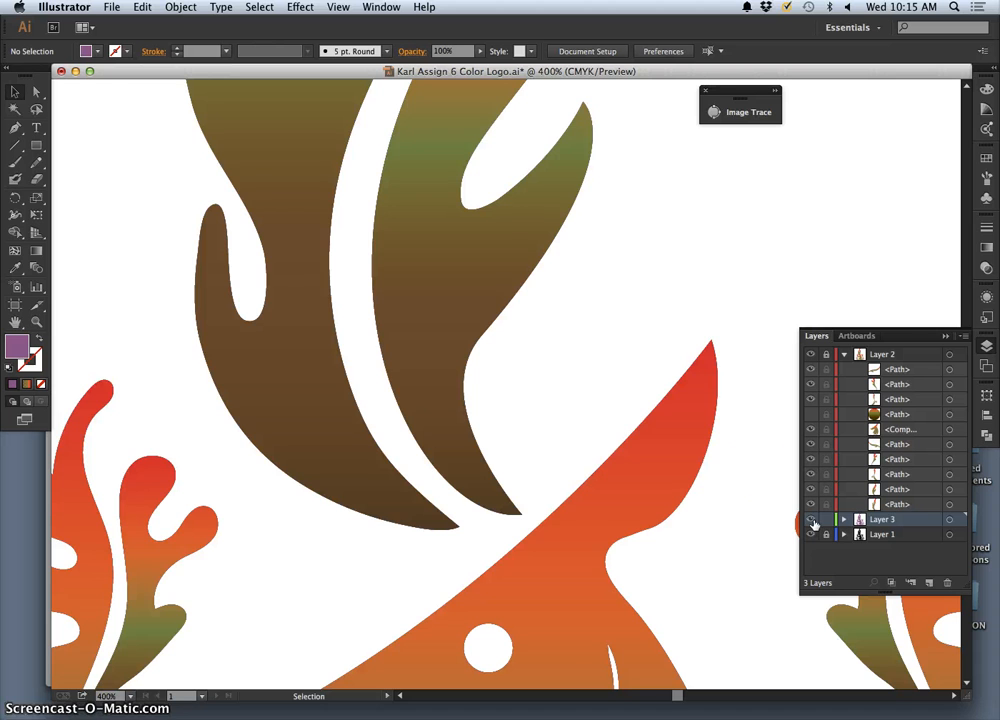
Select all the artwork on Layer 3 and make its stroke the active color attribute.
{"action": "key", "text": "super+minus"}
{"action": "key", "text": "super+minus"}
{"action": "key", "text": "super+minus"}
{"action": "key", "text": "super+minus"}
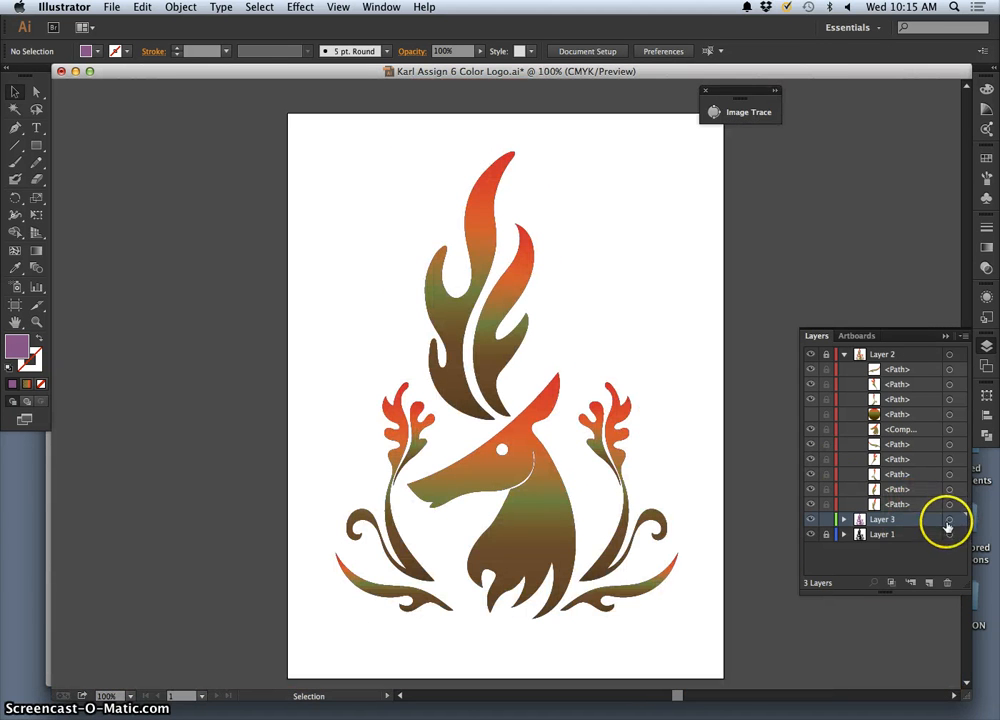
{"action": "left_click", "coordinate": [949, 522]}
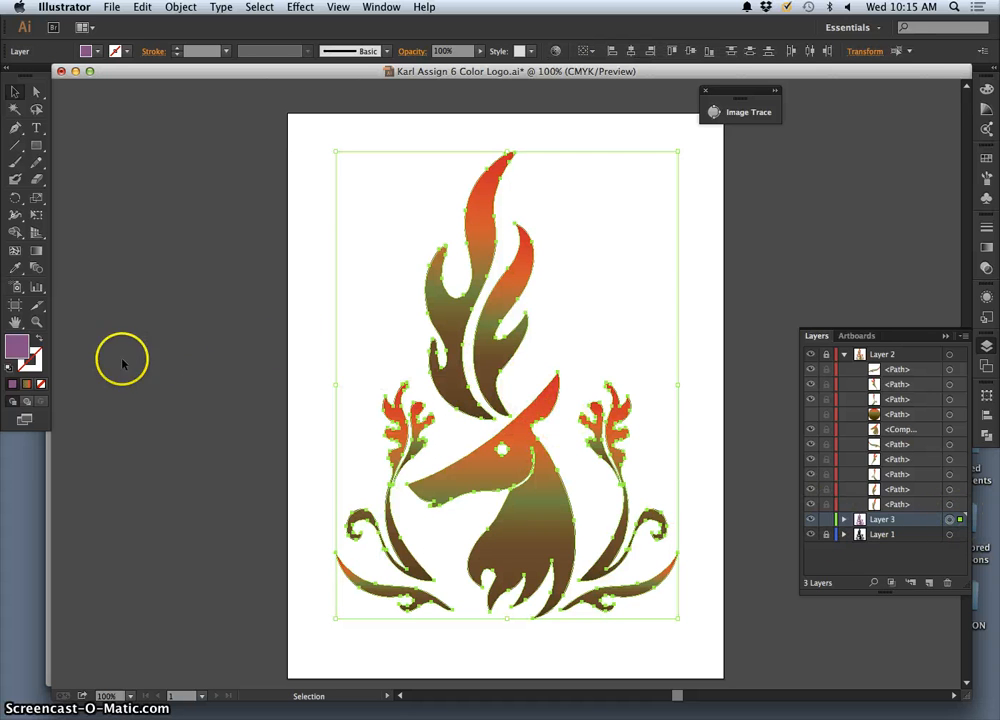
{"action": "left_click", "coordinate": [36, 355]}
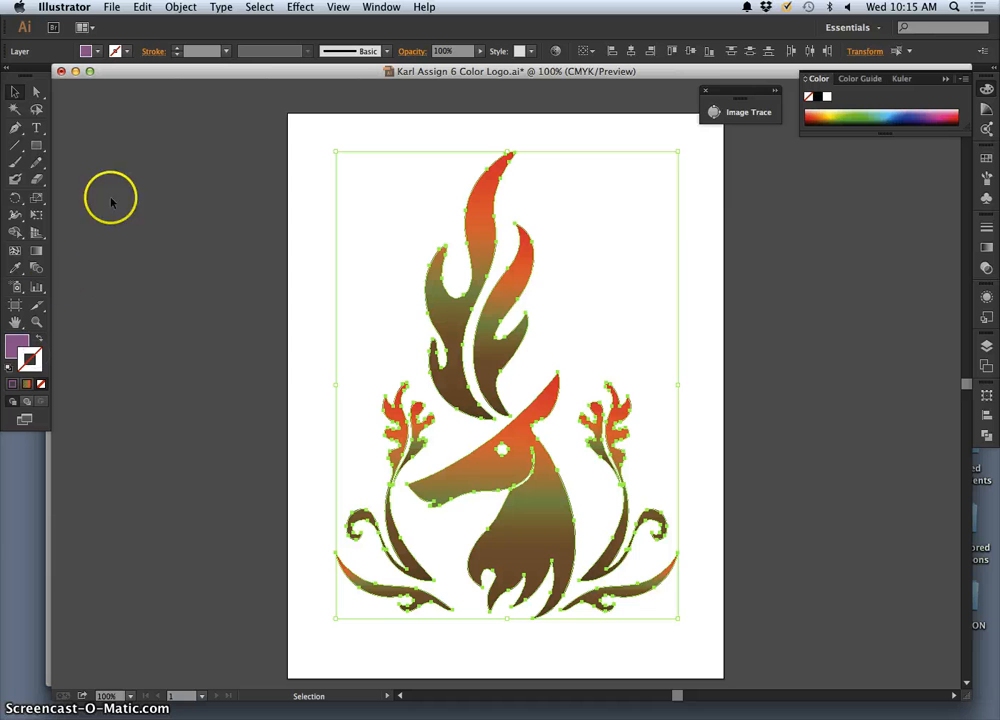
Try to give the selected Layer 3 artwork a black stroke.
{"action": "double_click", "coordinate": [38, 357]}
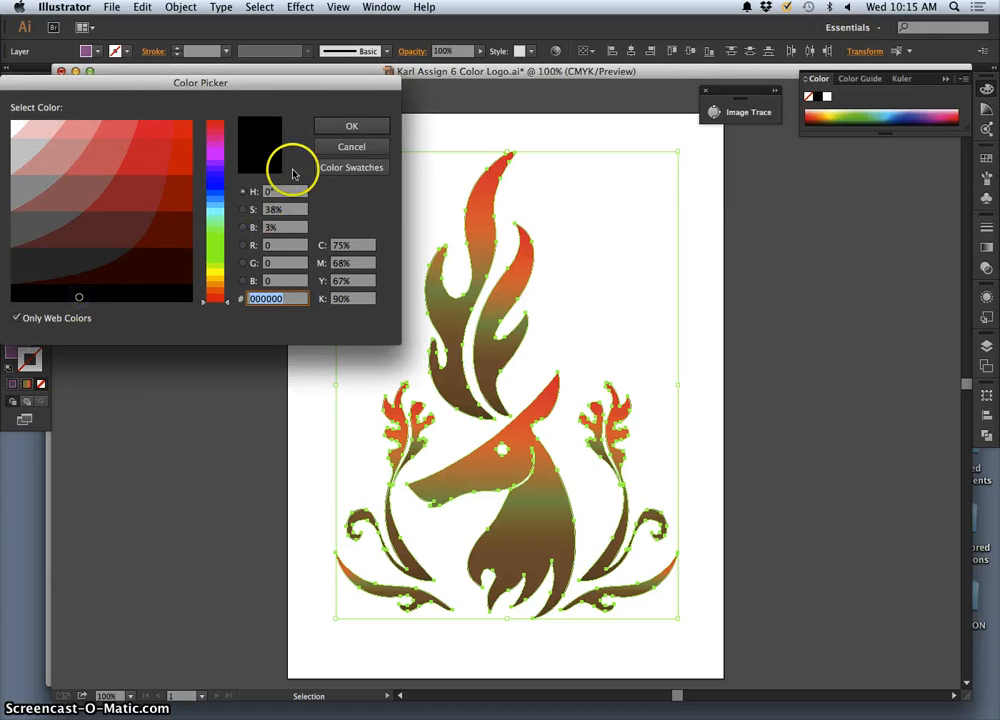
{"action": "left_click", "coordinate": [328, 127]}
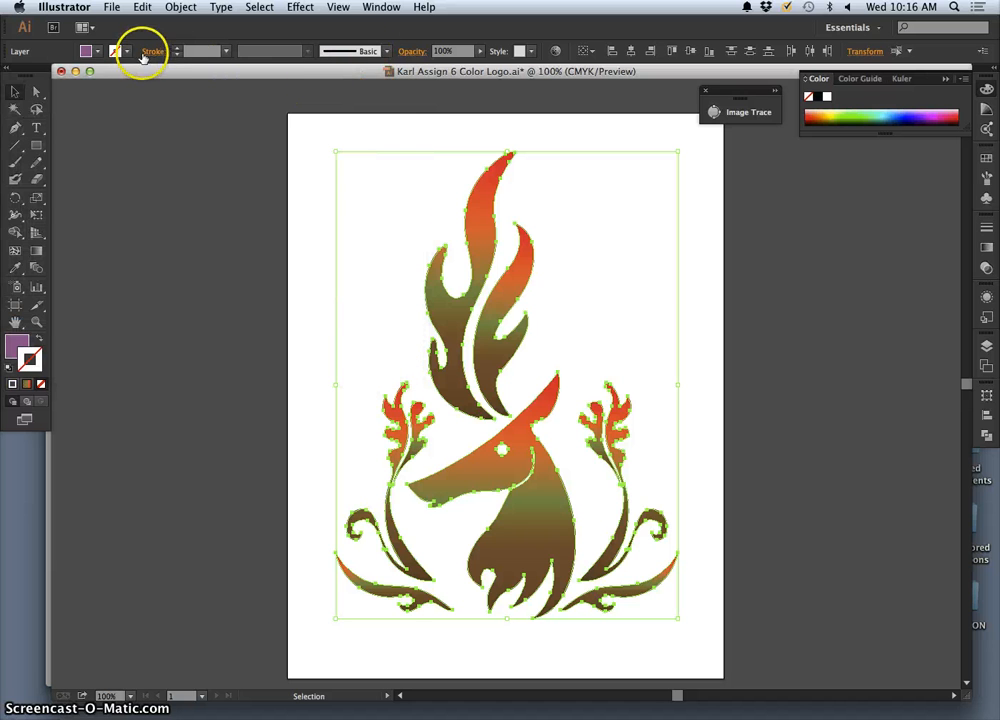
{"action": "double_click", "coordinate": [40, 365]}
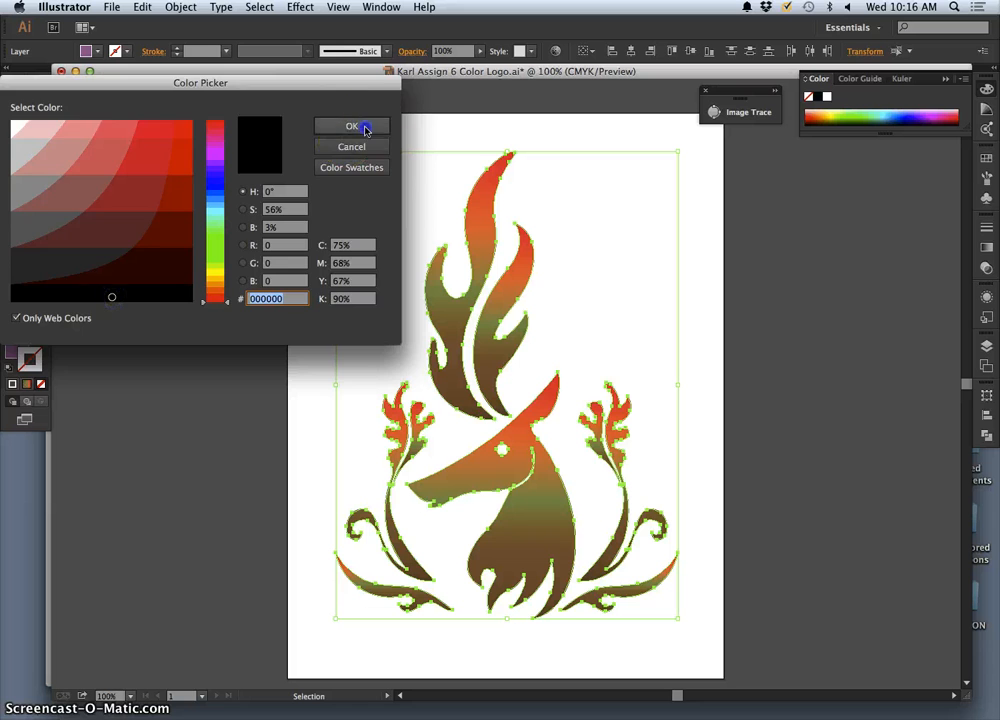
{"action": "left_click", "coordinate": [358, 127]}
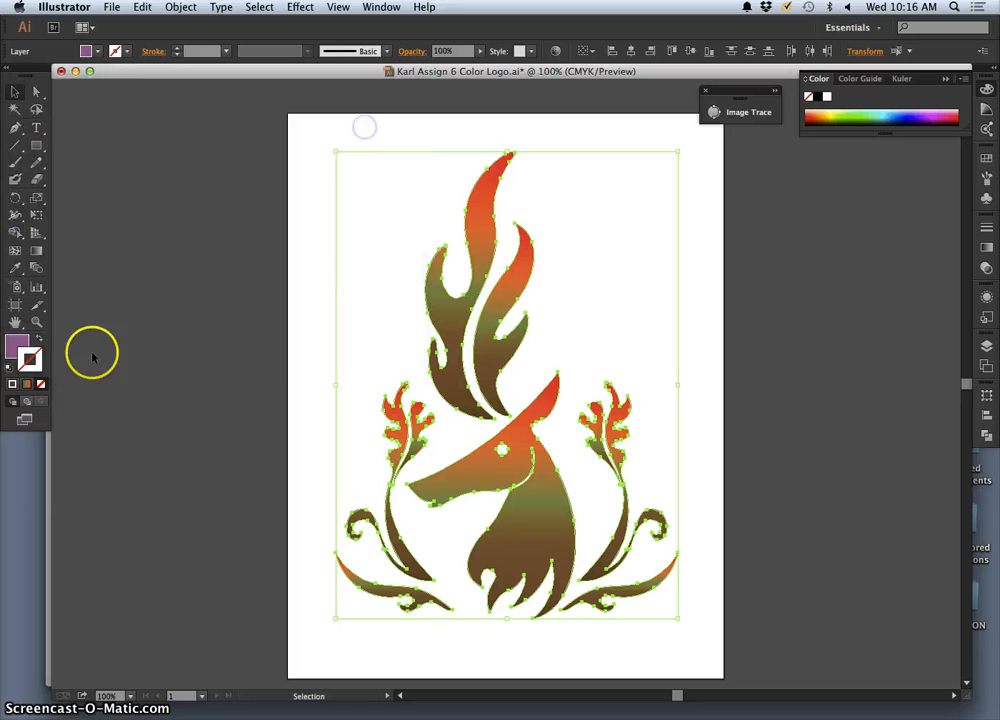
Apply a black stroke to the selected artwork on Layer 3.
{"action": "double_click", "coordinate": [36, 369]}
{"action": "left_click_drag", "start_coordinate": [116, 252], "coordinate": [83, 290]}
{"action": "left_click", "coordinate": [360, 124]}
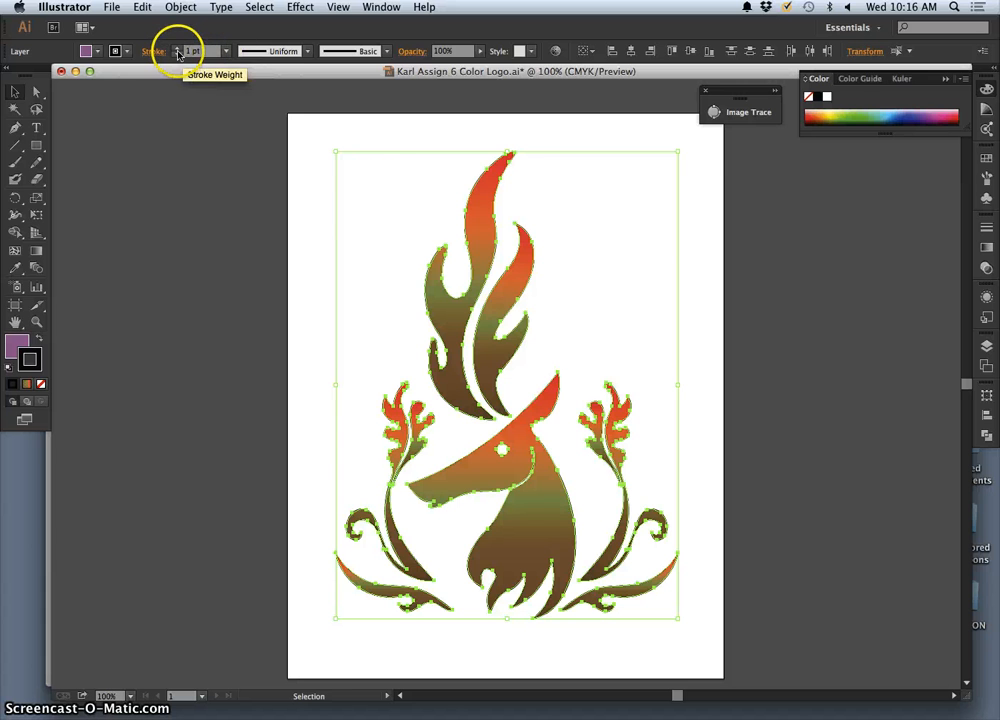
Thicken the black stroke on the selected Layer 3 artwork to 6 pt and clear the selection.
{"action": "left_click", "coordinate": [178, 54]}
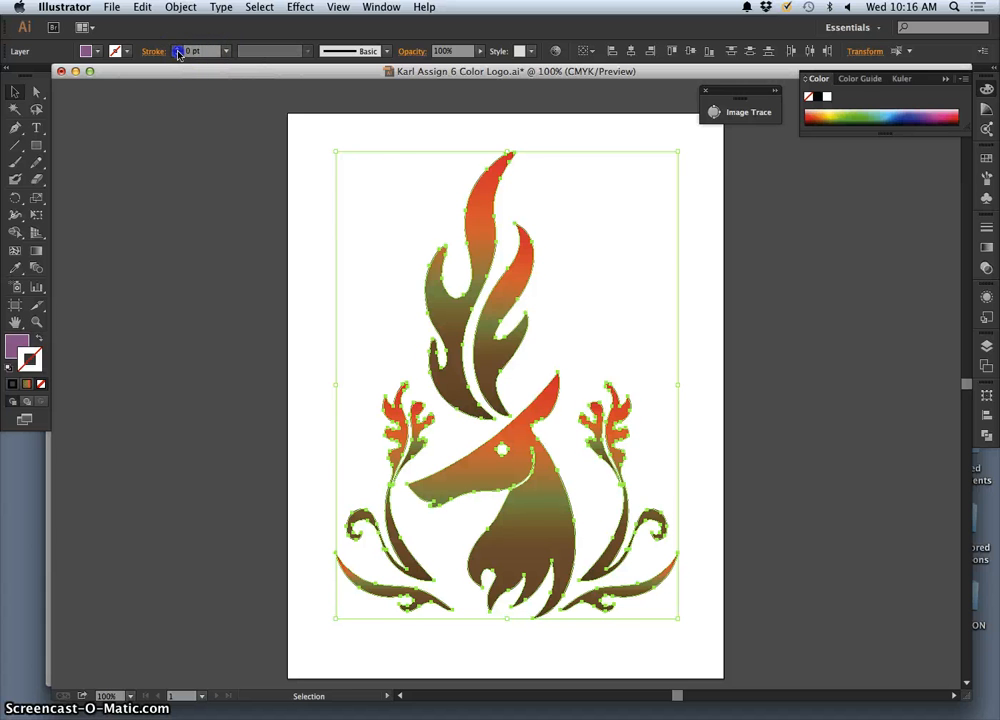
{"action": "left_click", "coordinate": [12, 383]}
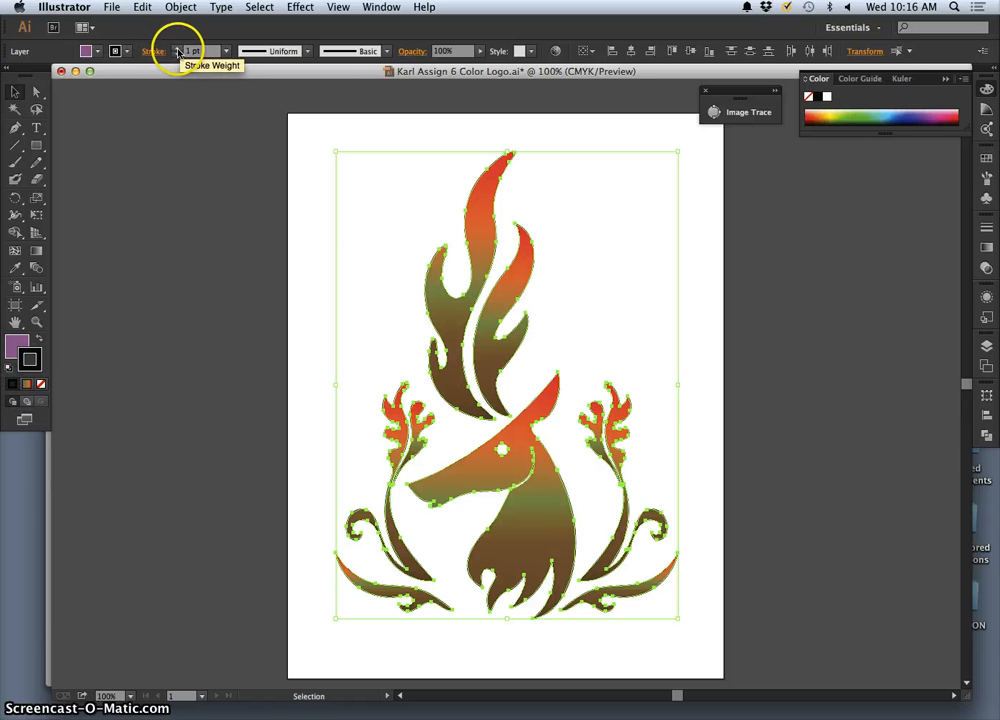
{"action": "left_click", "coordinate": [177, 48]}
{"action": "left_click", "coordinate": [177, 48]}
{"action": "left_click", "coordinate": [177, 48]}
{"action": "left_click", "coordinate": [177, 48]}
{"action": "left_click", "coordinate": [177, 48]}
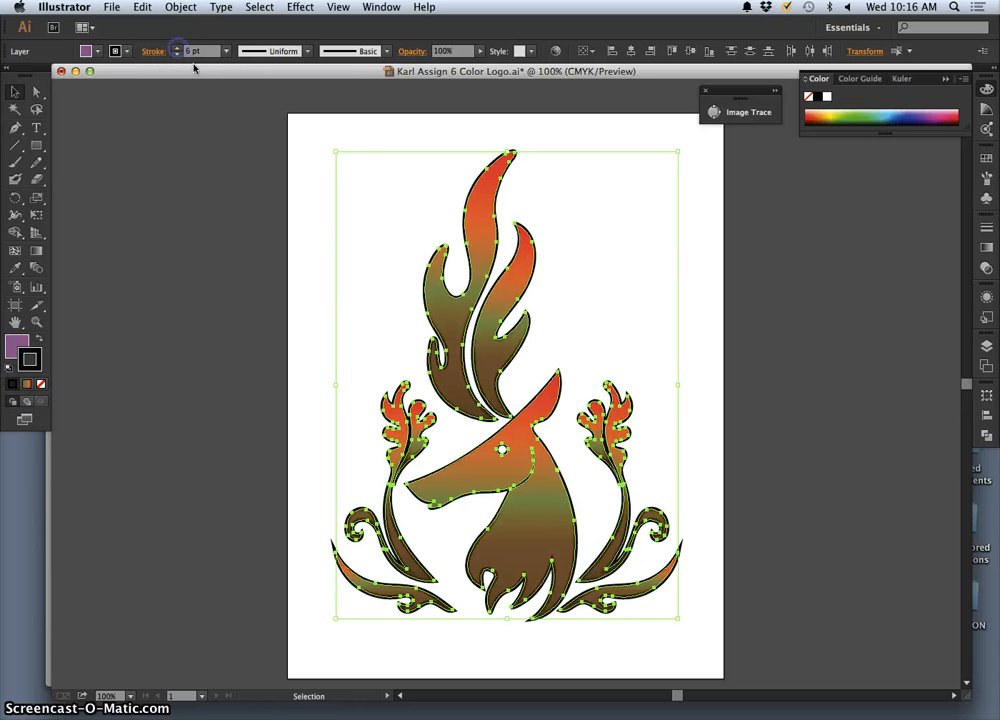
{"action": "left_click", "coordinate": [318, 209]}
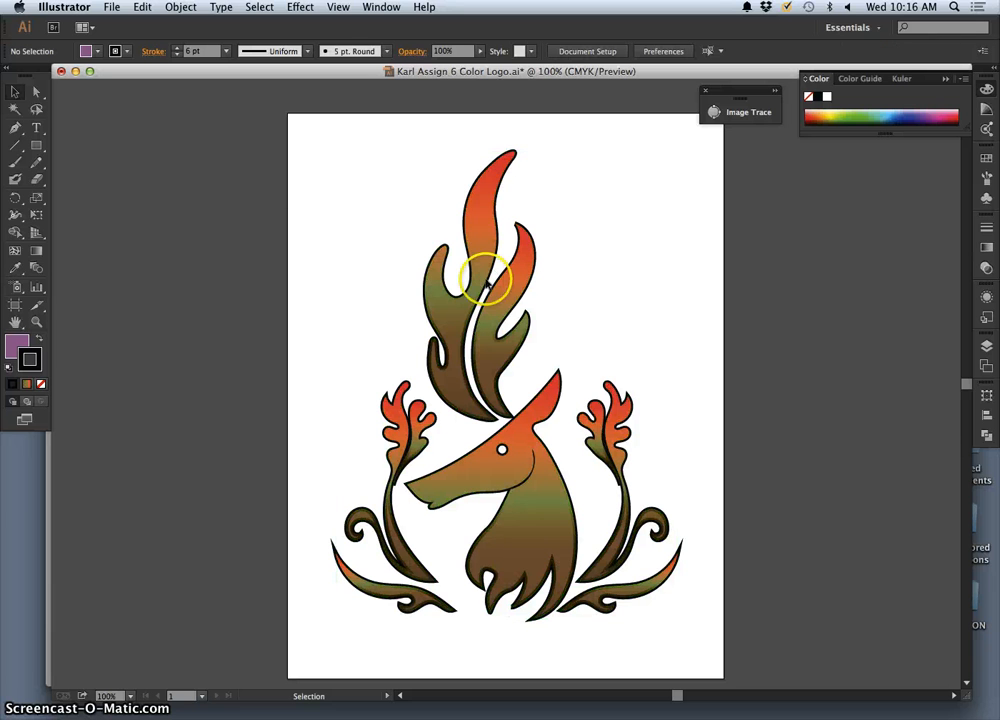
Examine the thick black outline up close on the antlers, then on the deer head and side ornaments.
{"action": "key", "text": "super+equal"}
{"action": "key", "text": "super+equal"}
{"action": "key", "text": "super+equal"}
{"action": "key", "text": "super+equal"}
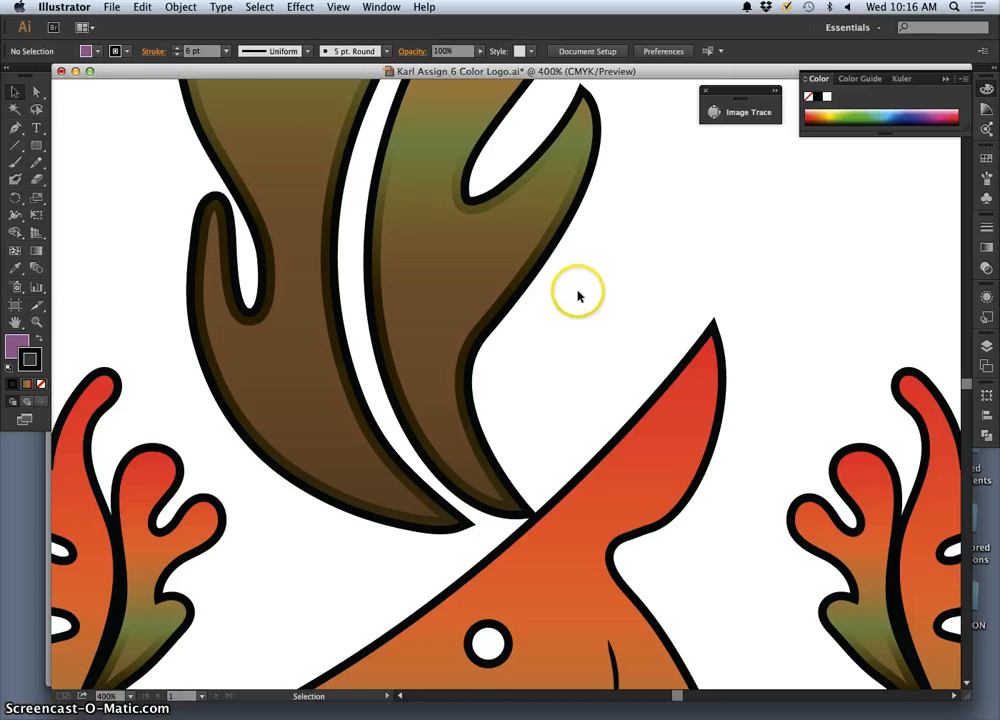
{"action": "scroll", "coordinate": [578, 296], "scroll_direction": "up", "scroll_amount": 10}
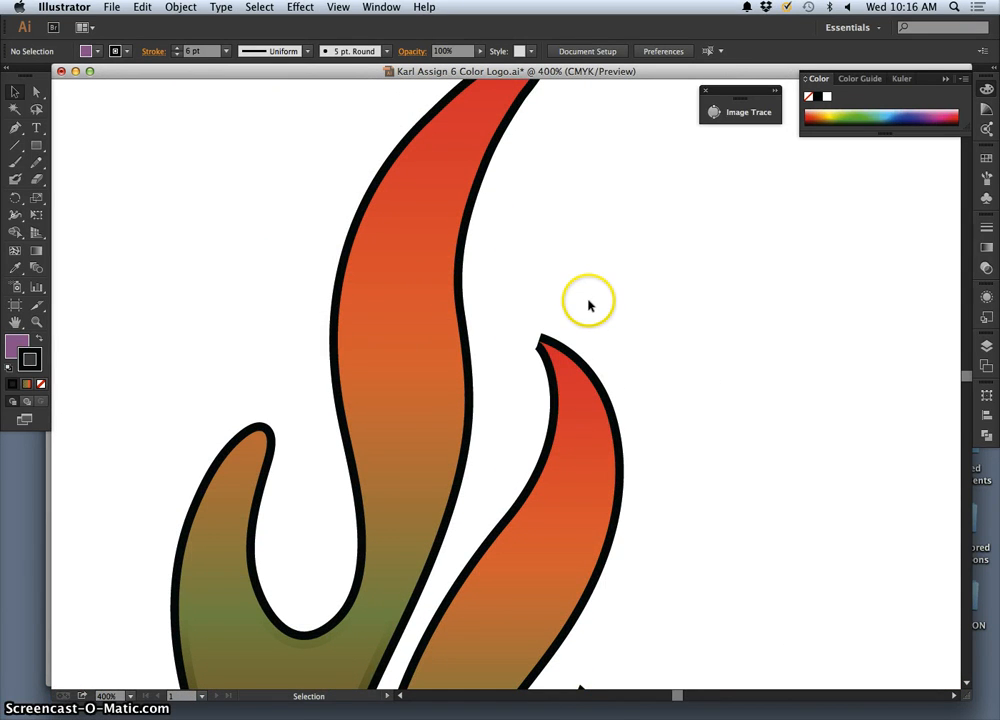
{"action": "key", "text": "super+minus"}
{"action": "key", "text": "super+minus"}
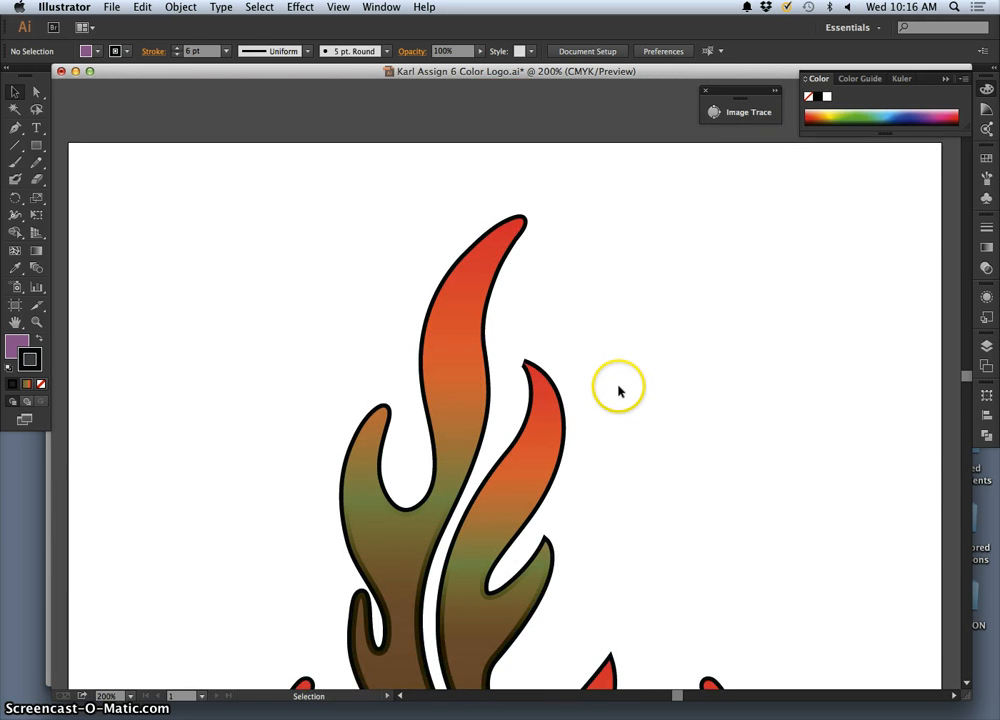
{"action": "scroll", "coordinate": [618, 391], "scroll_direction": "up", "scroll_amount": 3}
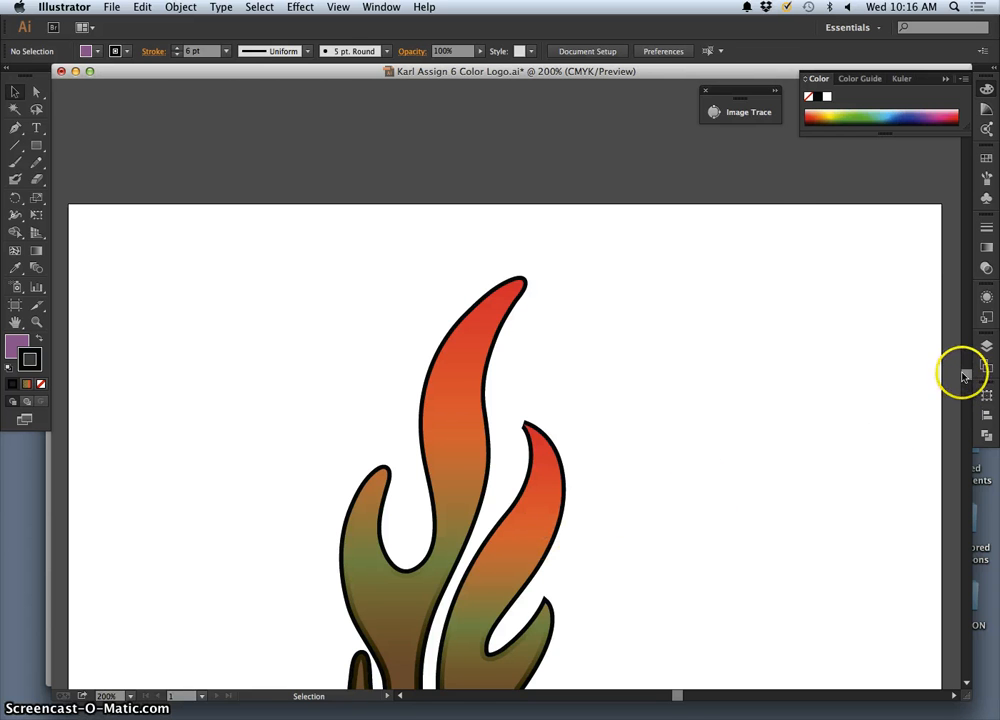
{"action": "left_click_drag", "start_coordinate": [962, 375], "coordinate": [963, 391]}
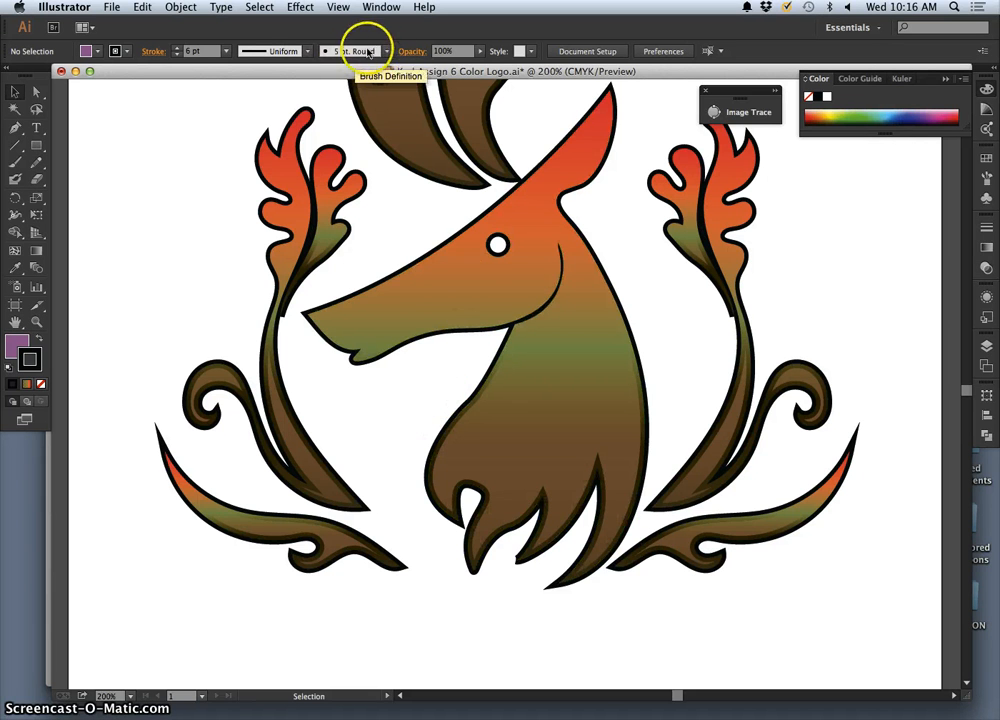
Try to give the black outline the variable Width Profile 2 with no artwork selected.
{"action": "left_click", "coordinate": [387, 52]}
{"action": "left_click", "coordinate": [387, 52]}
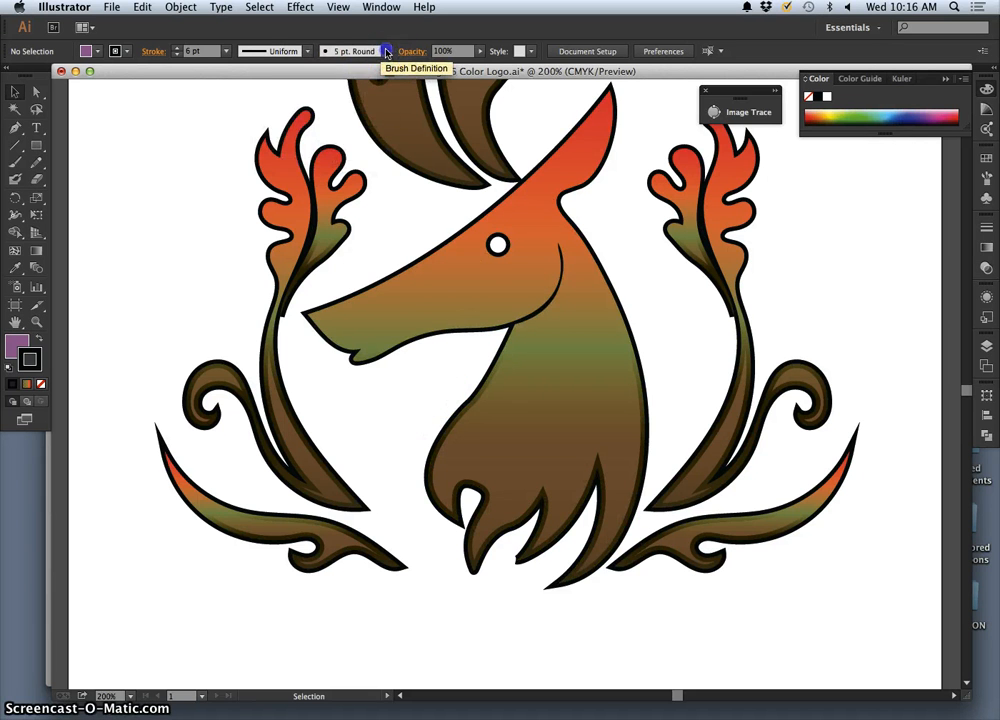
{"action": "left_click", "coordinate": [308, 52]}
{"action": "left_click", "coordinate": [262, 97]}
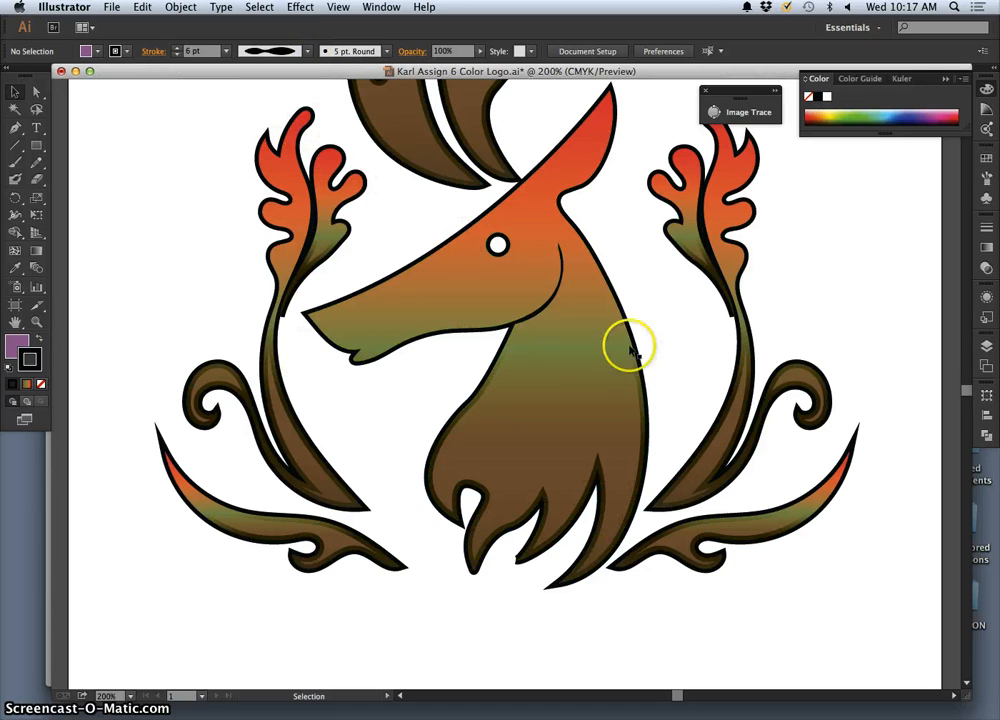
Select all the artwork on Layer 3 and collapse the expanded path list of Layer 2.
{"action": "left_click", "coordinate": [987, 348]}
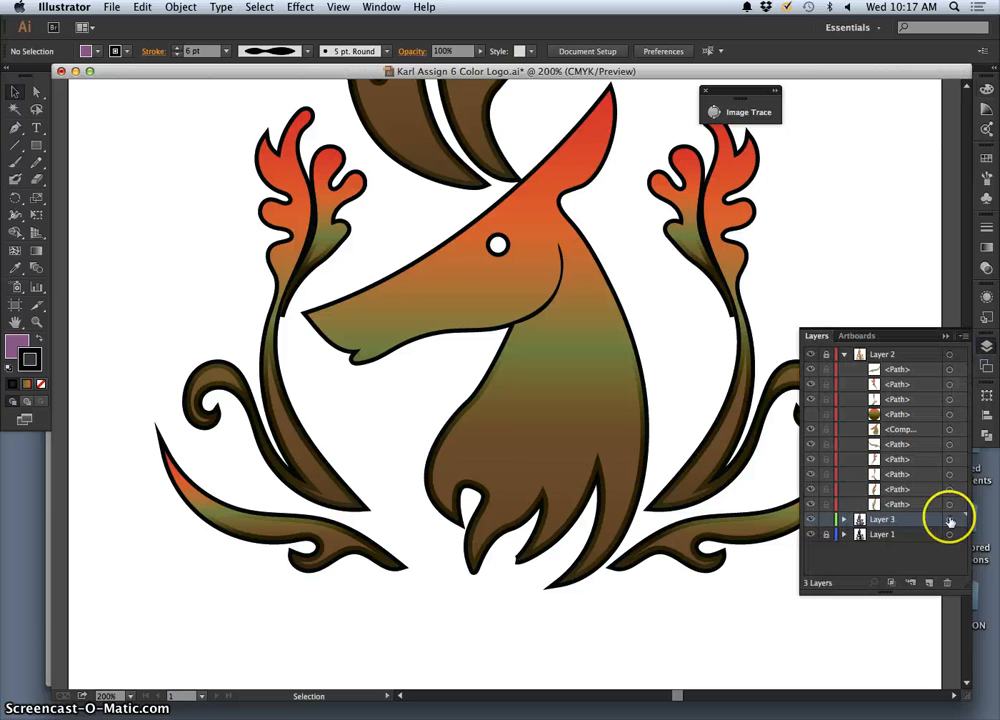
{"action": "left_click", "coordinate": [949, 521]}
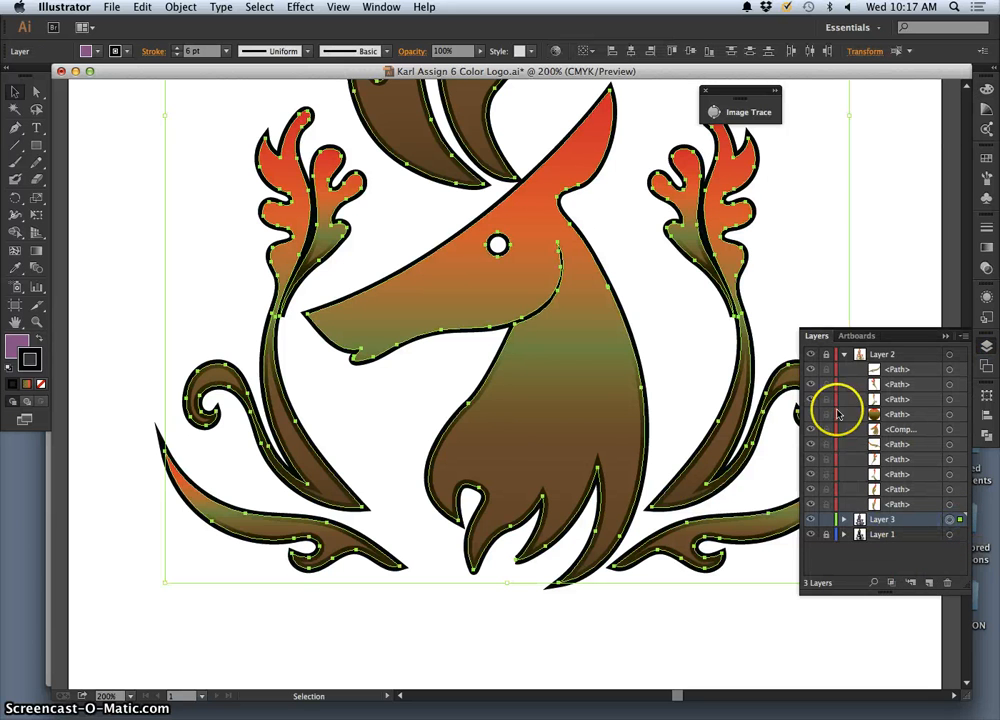
{"action": "left_click", "coordinate": [846, 356]}
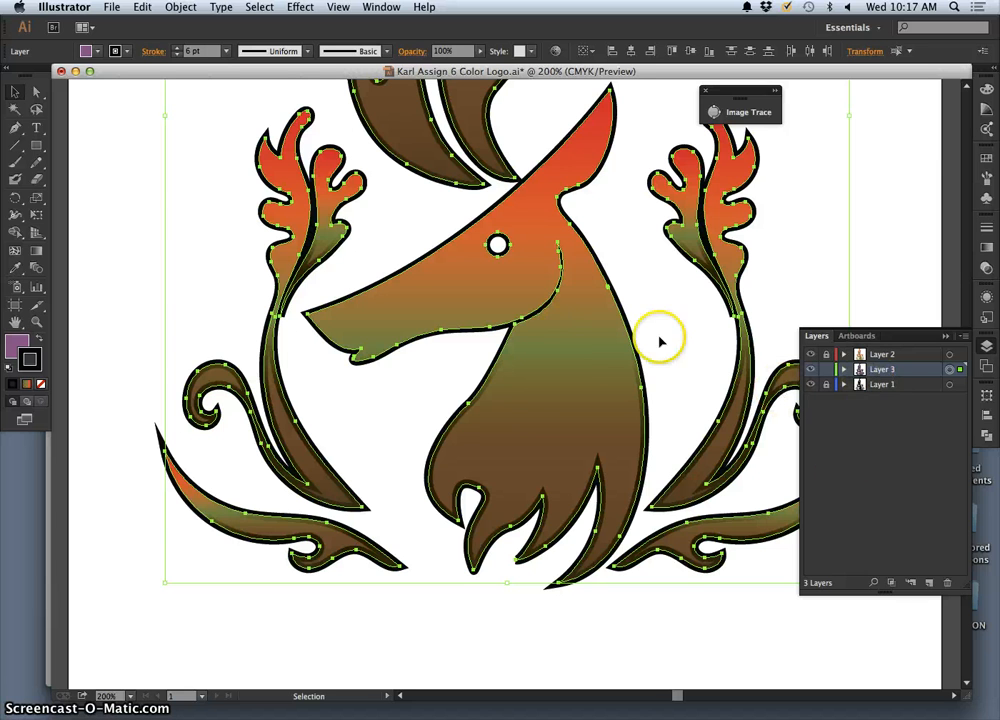
{"action": "left_click", "coordinate": [845, 370]}
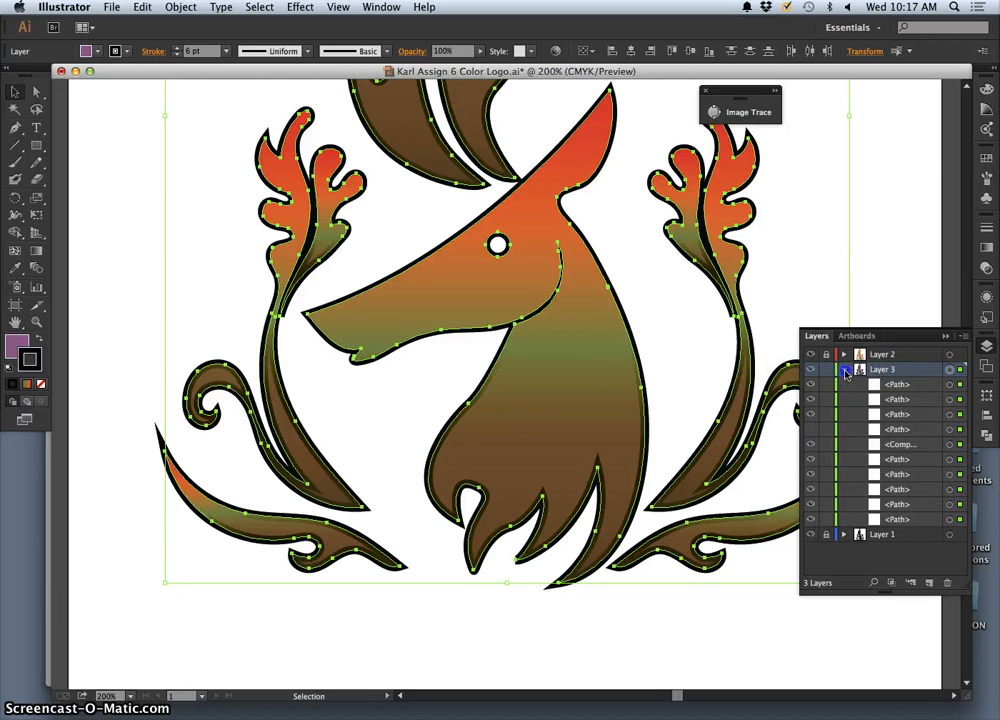
{"action": "left_click", "coordinate": [845, 370]}
{"action": "left_click", "coordinate": [986, 370]}
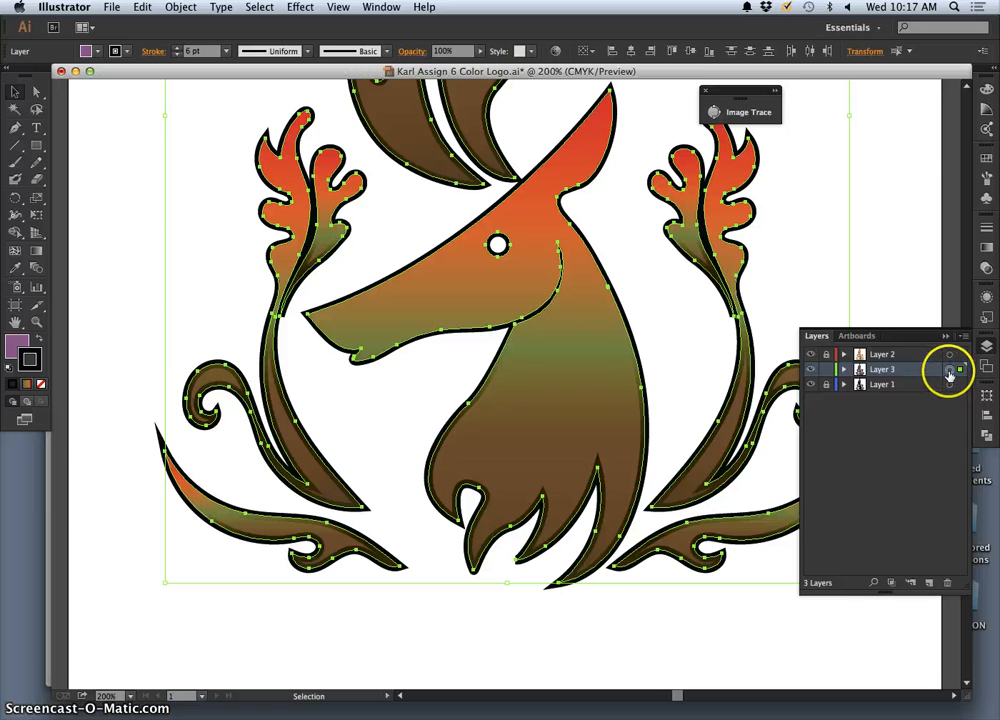
{"action": "left_click", "coordinate": [880, 372]}
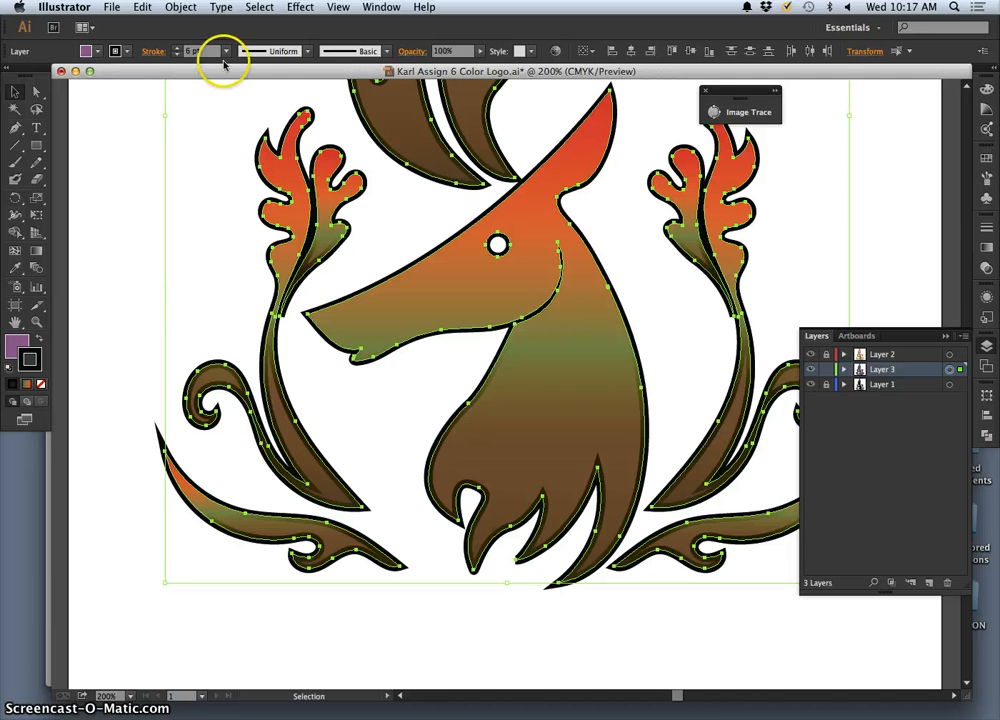
Apply Width Profile 2 to the stroke of the selected Layer 3 artwork and deselect it.
{"action": "left_click", "coordinate": [307, 51]}
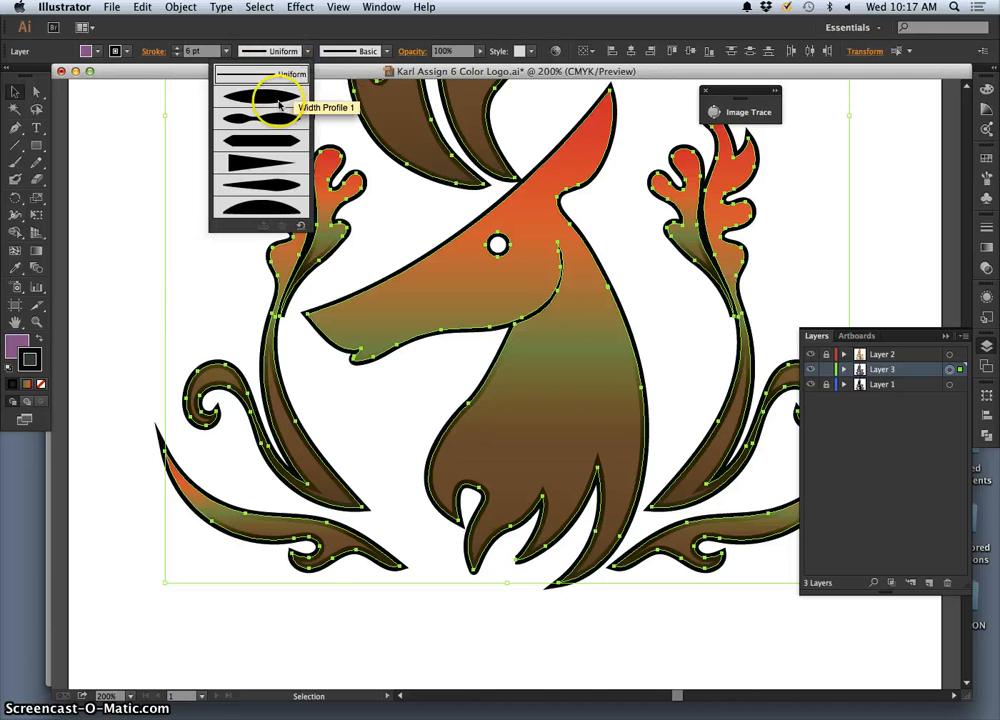
{"action": "left_click", "coordinate": [254, 150]}
{"action": "left_click", "coordinate": [220, 239]}
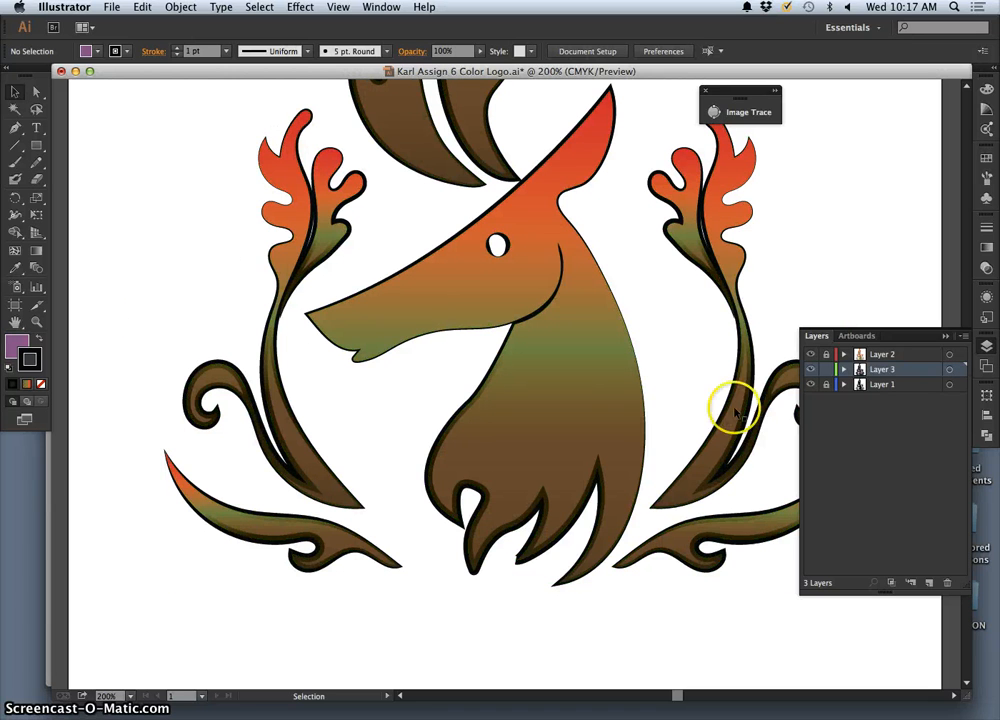
Reselect the Layer 3 artwork, switch its stroke to Width Profile 1 and deselect it.
{"action": "left_click", "coordinate": [949, 369]}
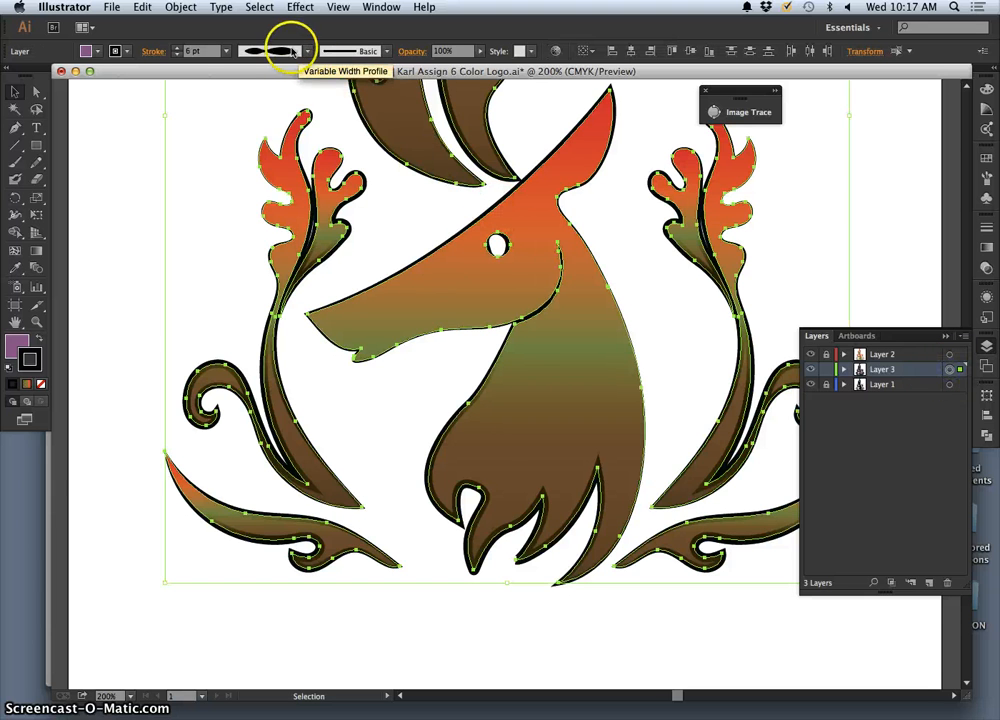
{"action": "left_click", "coordinate": [293, 50]}
{"action": "left_click", "coordinate": [265, 125]}
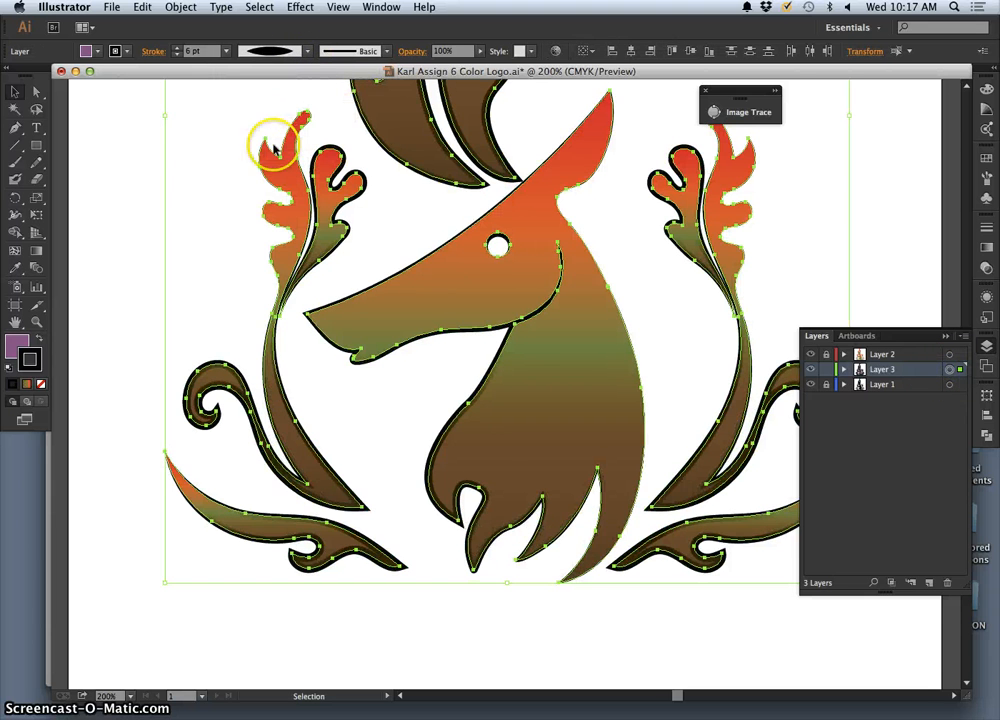
{"action": "left_click", "coordinate": [197, 225]}
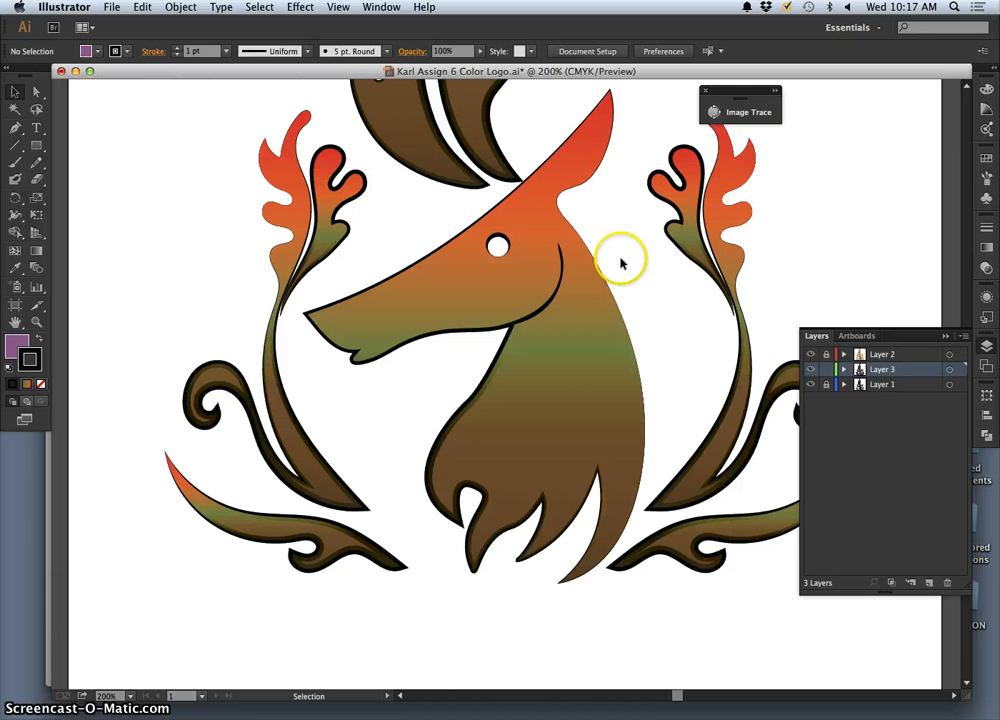
Apply the rough, charcoal-like art brush to the stroke of all the Layer 3 artwork and deselect it.
{"action": "left_click", "coordinate": [949, 369]}
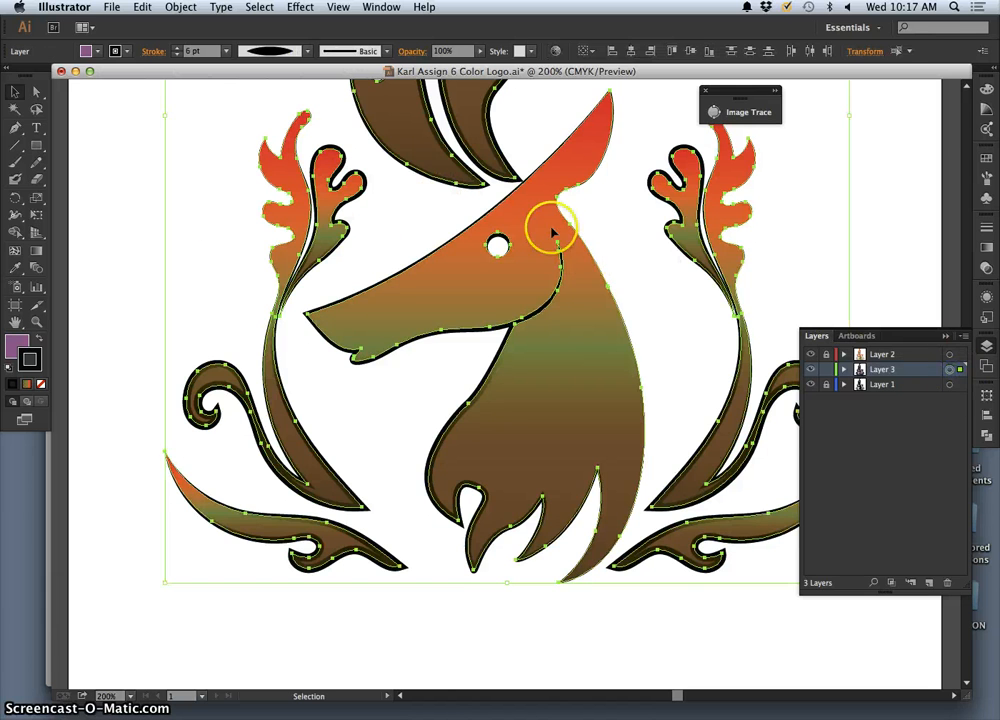
{"action": "left_click", "coordinate": [297, 50]}
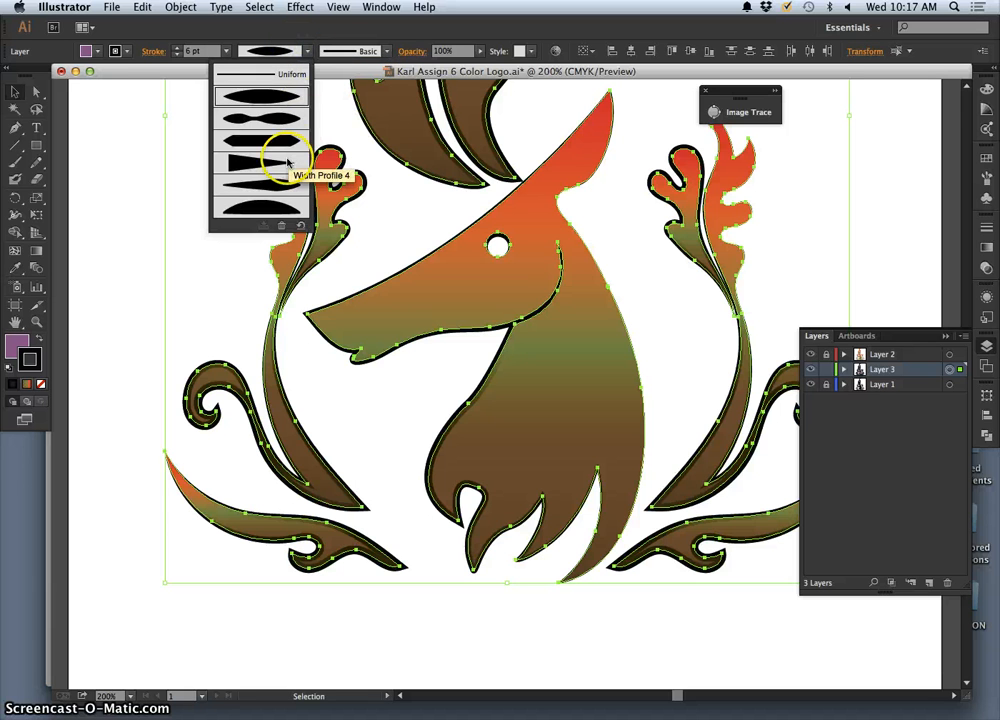
{"action": "left_click", "coordinate": [385, 51]}
{"action": "left_click", "coordinate": [386, 53]}
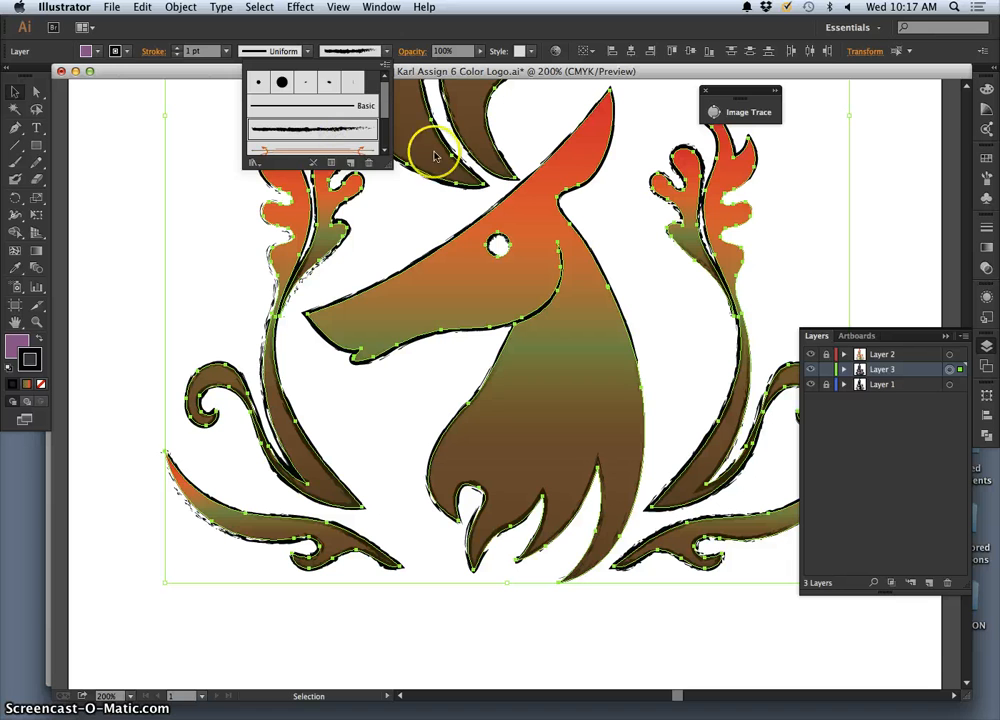
{"action": "left_click", "coordinate": [408, 222]}
{"action": "left_click", "coordinate": [416, 222]}
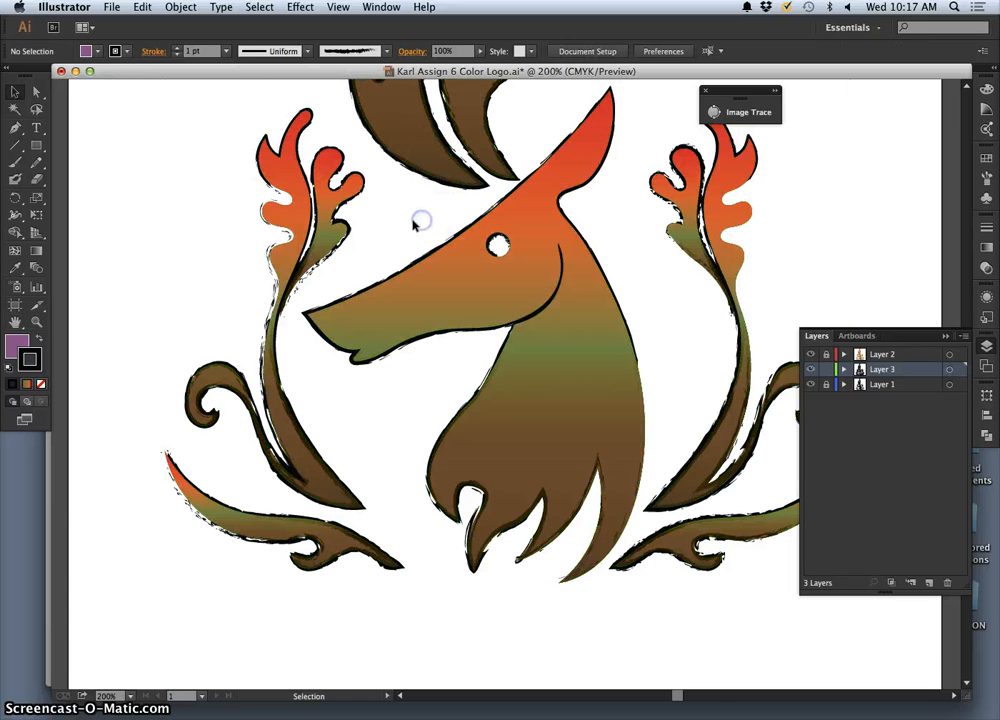
Expand Layer 3's path list and apply the 5 pt. Oval brush to the stroke of its deer head compound path.
{"action": "scroll", "coordinate": [638, 218], "scroll_direction": "up", "scroll_amount": 10}
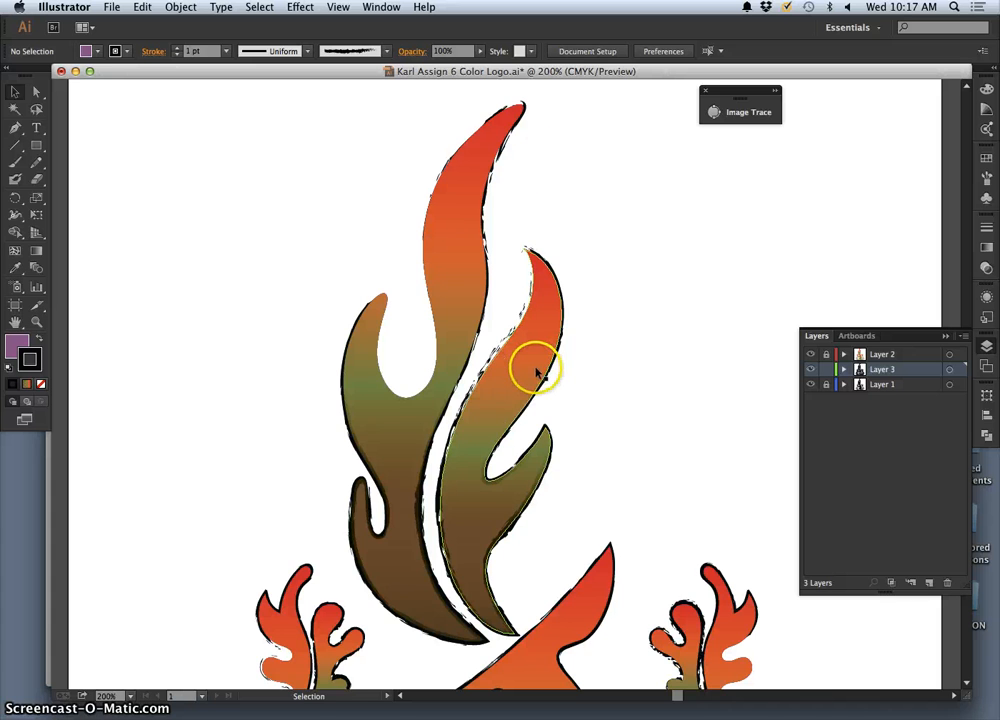
{"action": "key", "text": "super+minus"}
{"action": "scroll", "coordinate": [588, 370], "scroll_direction": "up", "scroll_amount": 3}
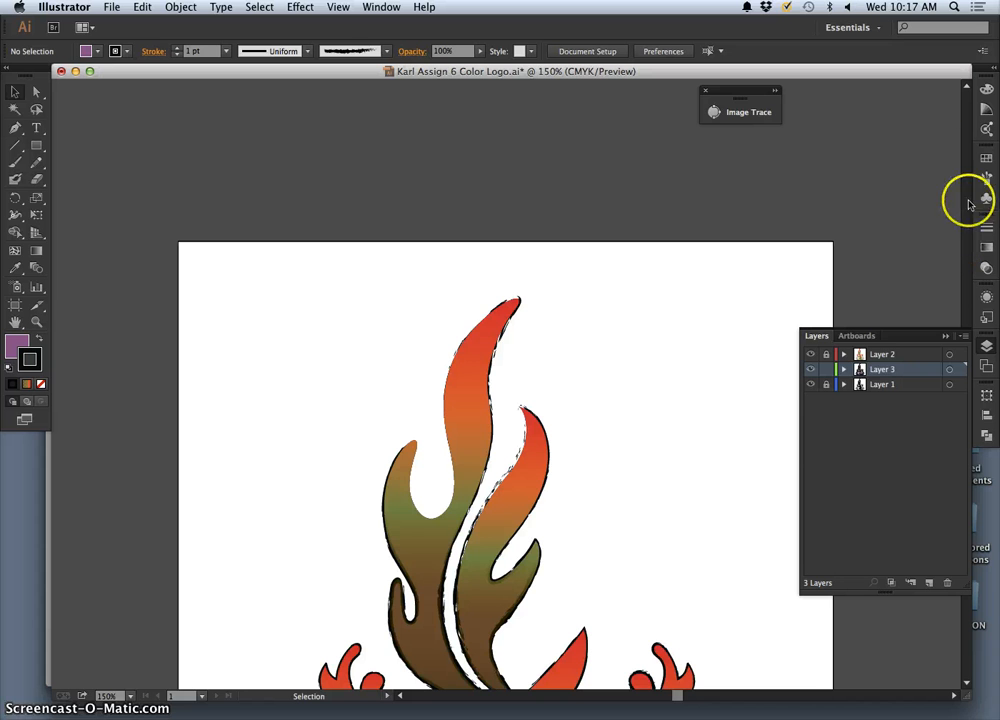
{"action": "scroll", "coordinate": [967, 685], "scroll_direction": "down", "scroll_amount": 5}
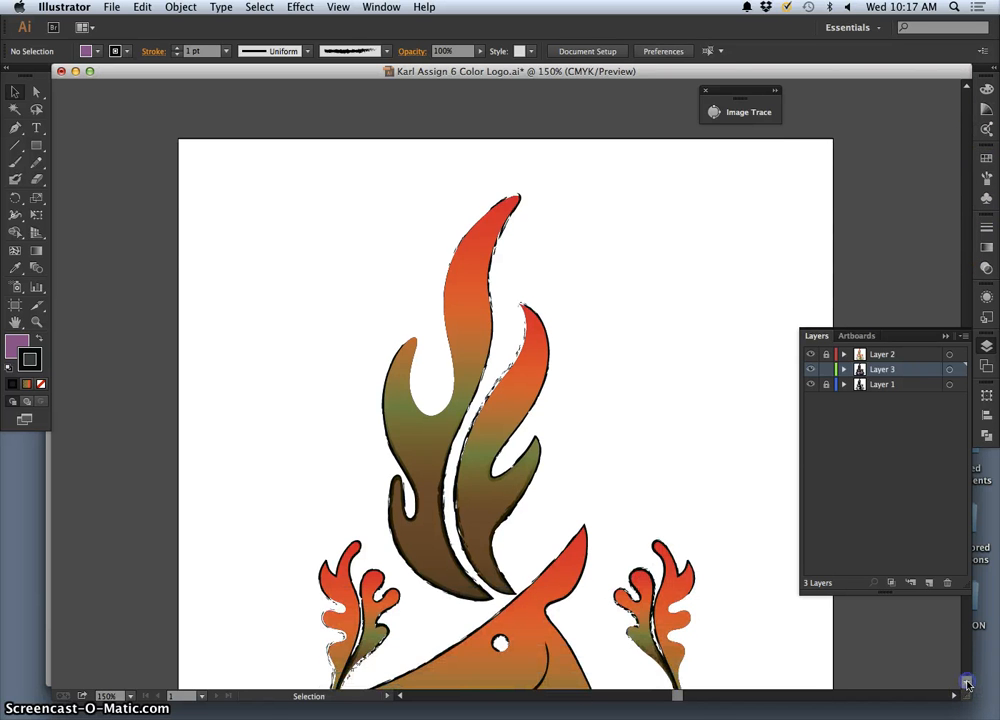
{"action": "scroll", "coordinate": [967, 685], "scroll_direction": "down", "scroll_amount": 4}
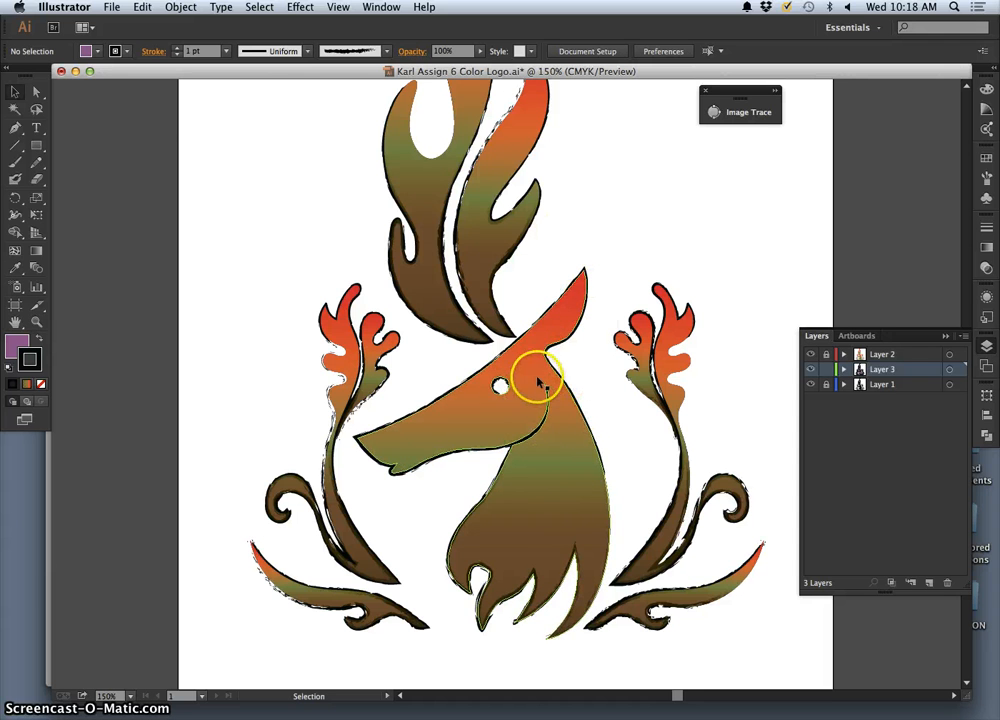
{"action": "left_click", "coordinate": [845, 370]}
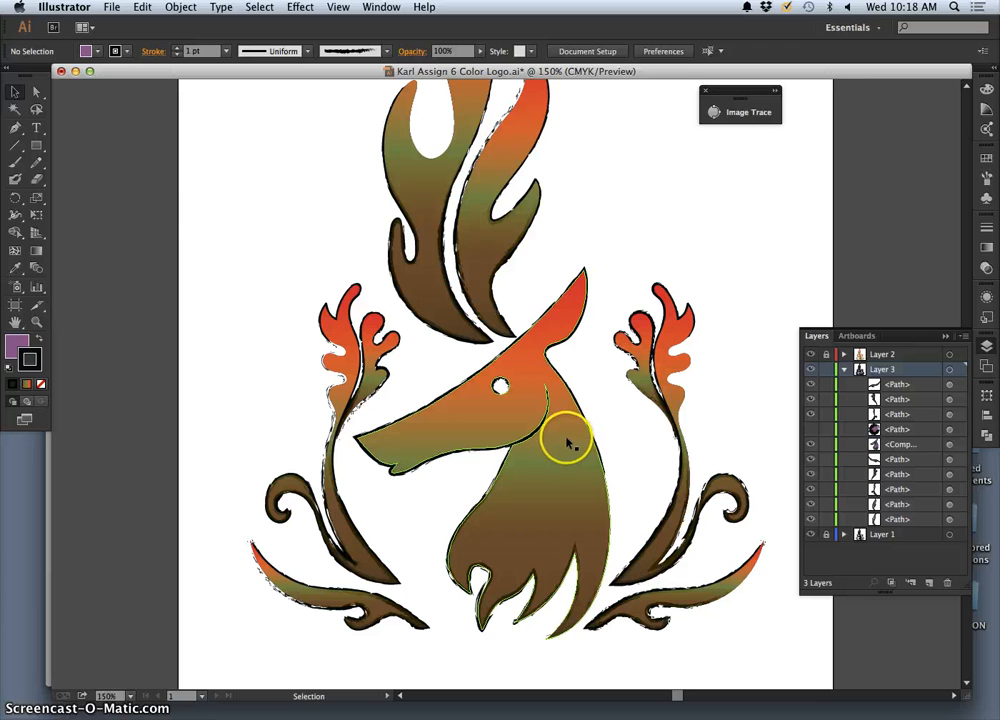
{"action": "left_click", "coordinate": [36, 91]}
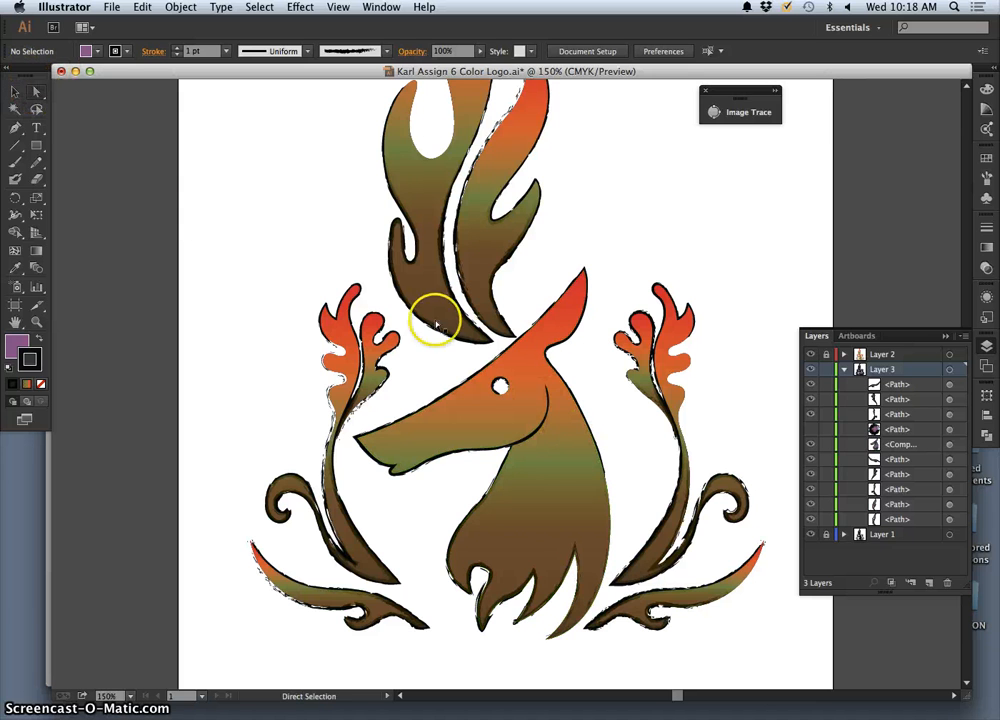
{"action": "left_click", "coordinate": [116, 137]}
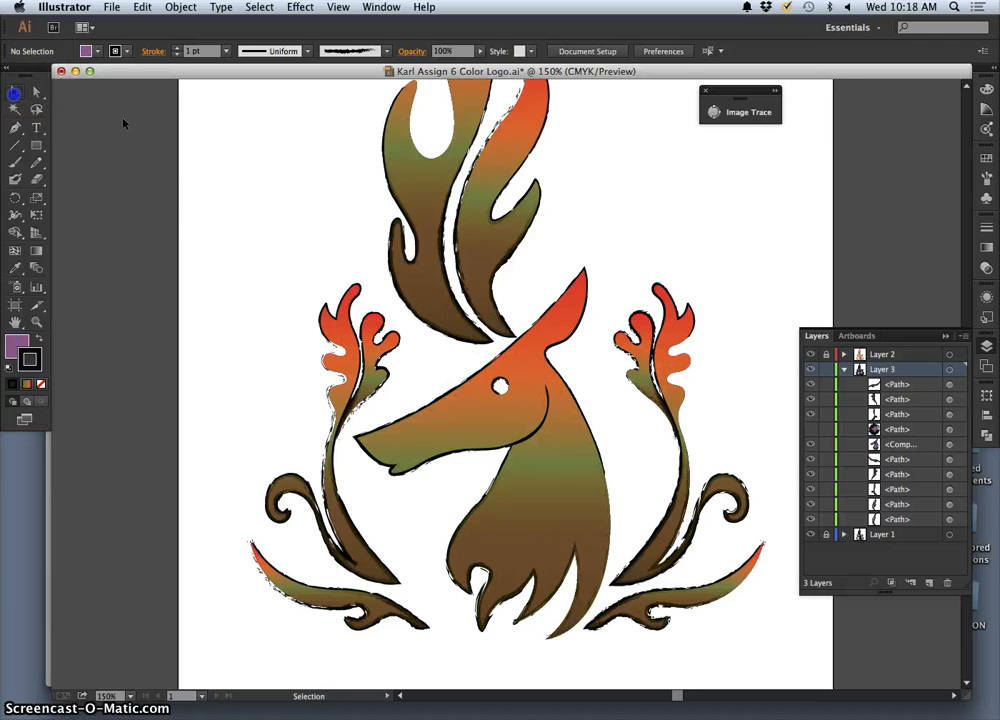
{"action": "left_click", "coordinate": [558, 452]}
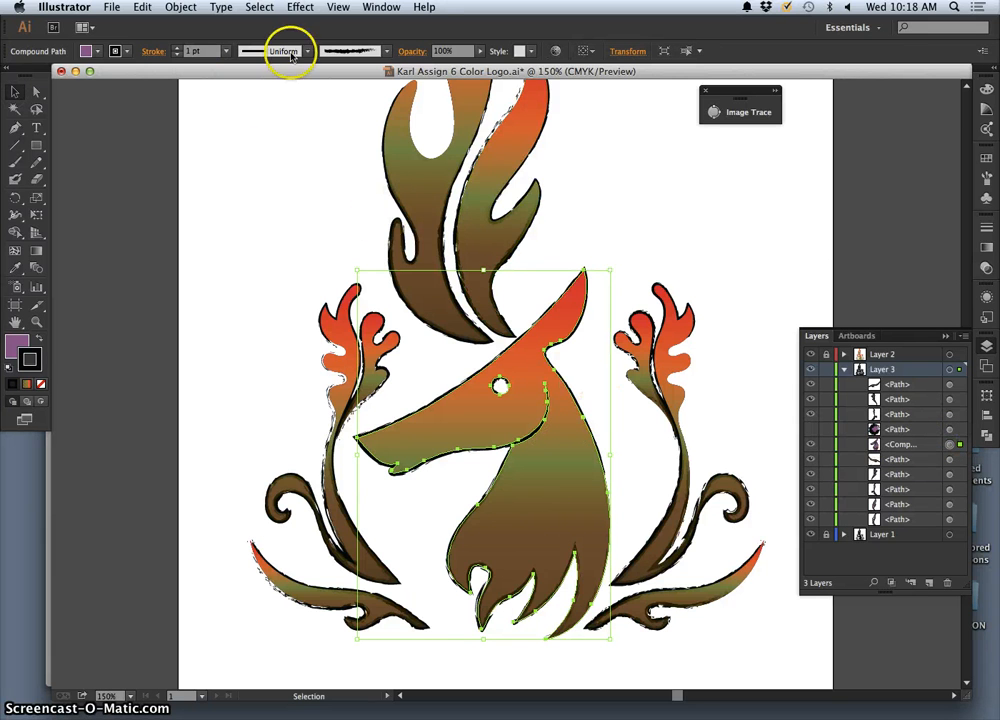
{"action": "left_click", "coordinate": [386, 51]}
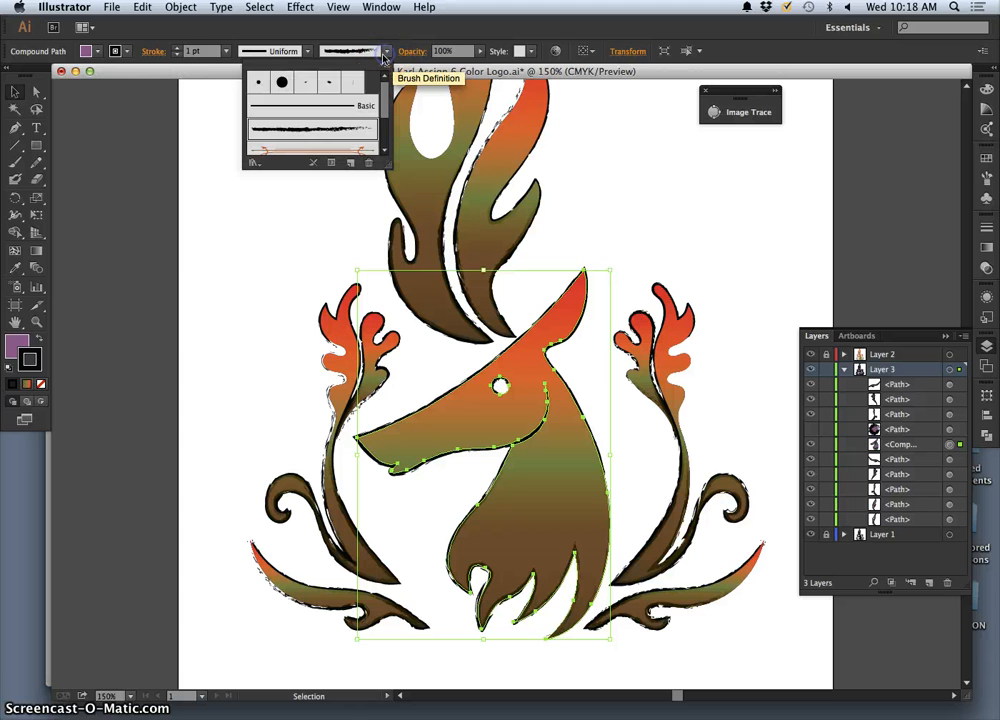
{"action": "left_click", "coordinate": [327, 84]}
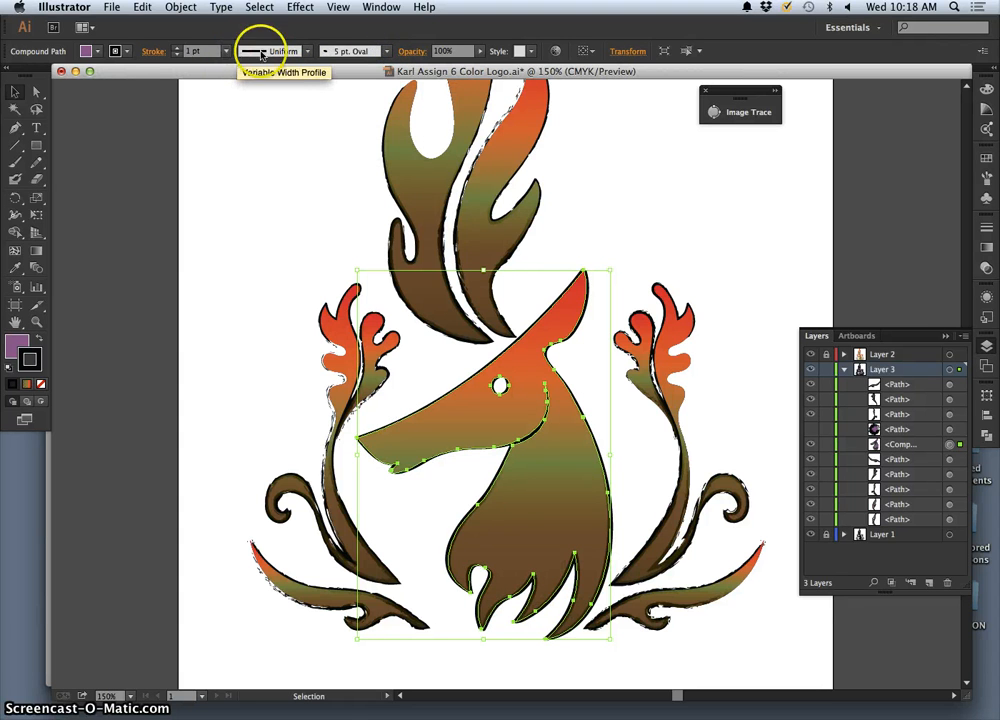
Try Width Profile 2 and the asymmetric tapered profile on the deer head's stroke, ending with Width Profile 2.
{"action": "left_click", "coordinate": [307, 51]}
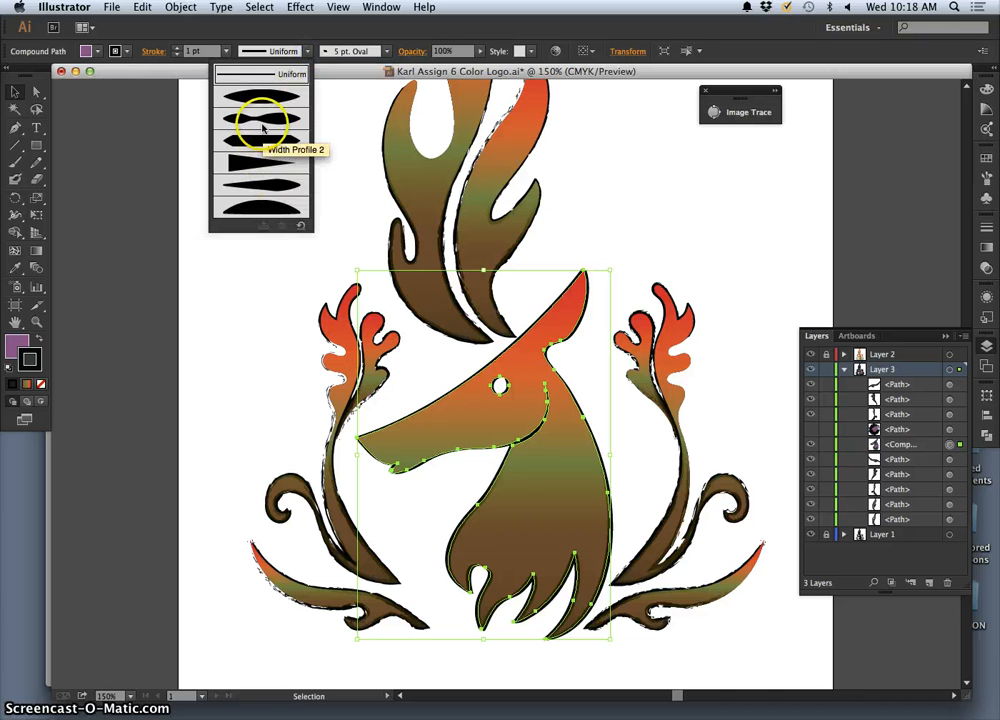
{"action": "left_click", "coordinate": [262, 126]}
{"action": "left_click", "coordinate": [297, 50]}
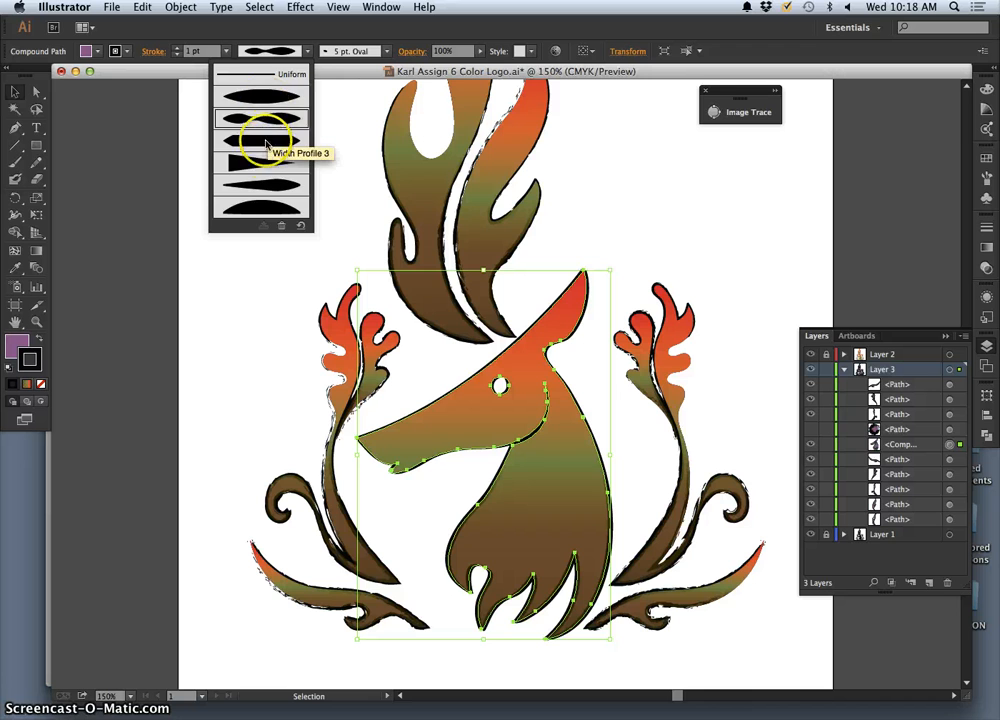
{"action": "left_click", "coordinate": [271, 189]}
{"action": "left_click", "coordinate": [293, 56]}
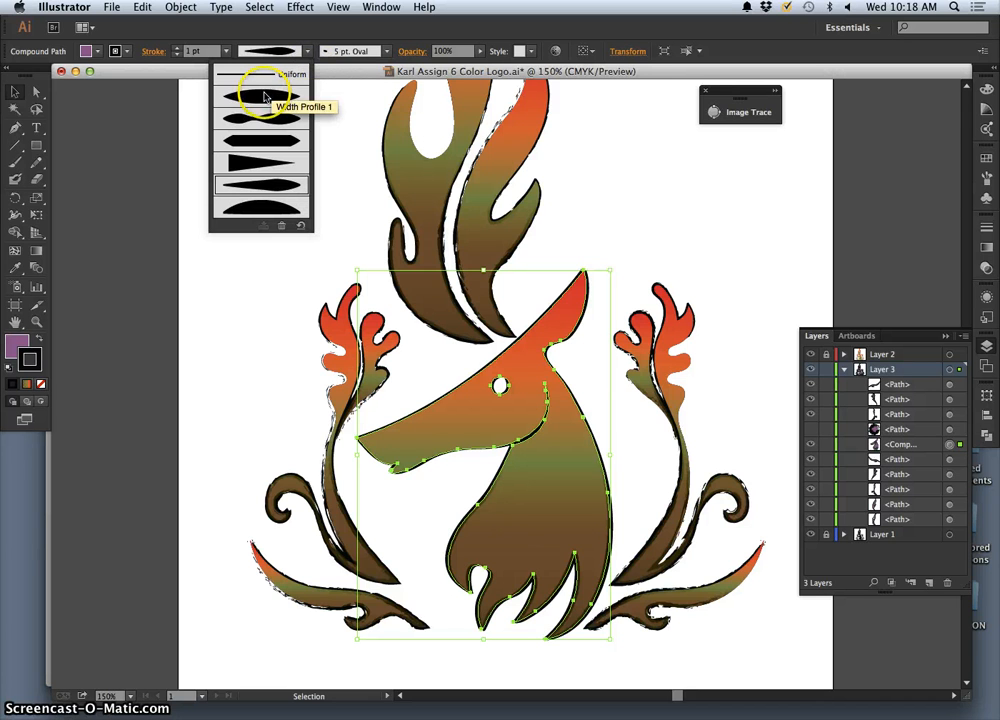
{"action": "left_click", "coordinate": [253, 121]}
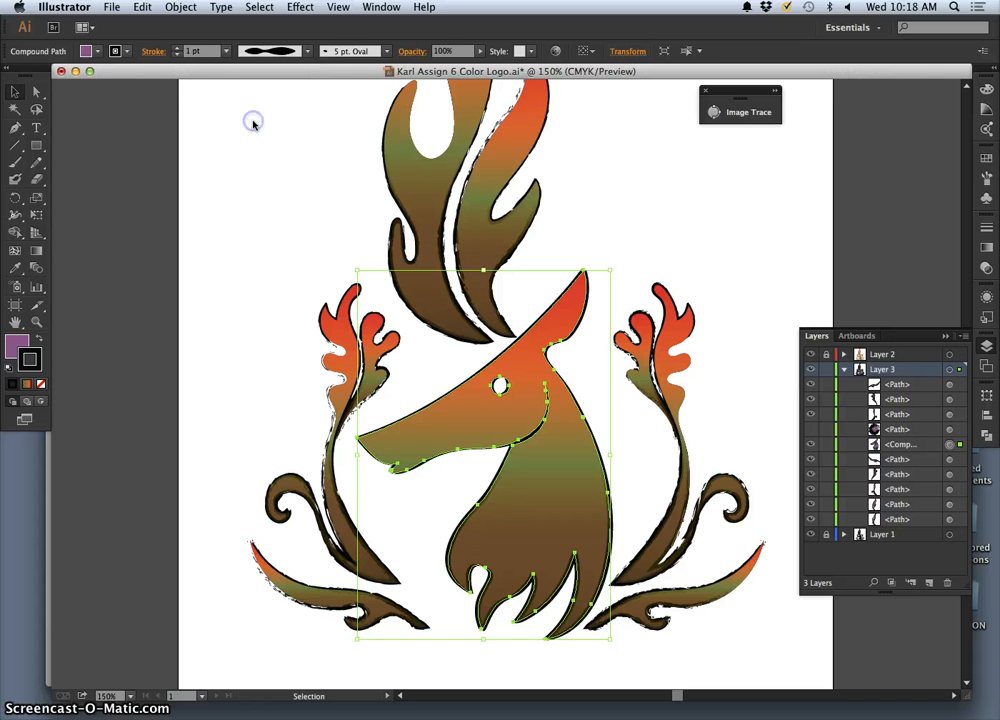
Try a 3 pt stroke on the deer head, return it to 1 pt and reset the width profile to Uniform.
{"action": "left_click", "coordinate": [177, 48]}
{"action": "left_click", "coordinate": [177, 48]}
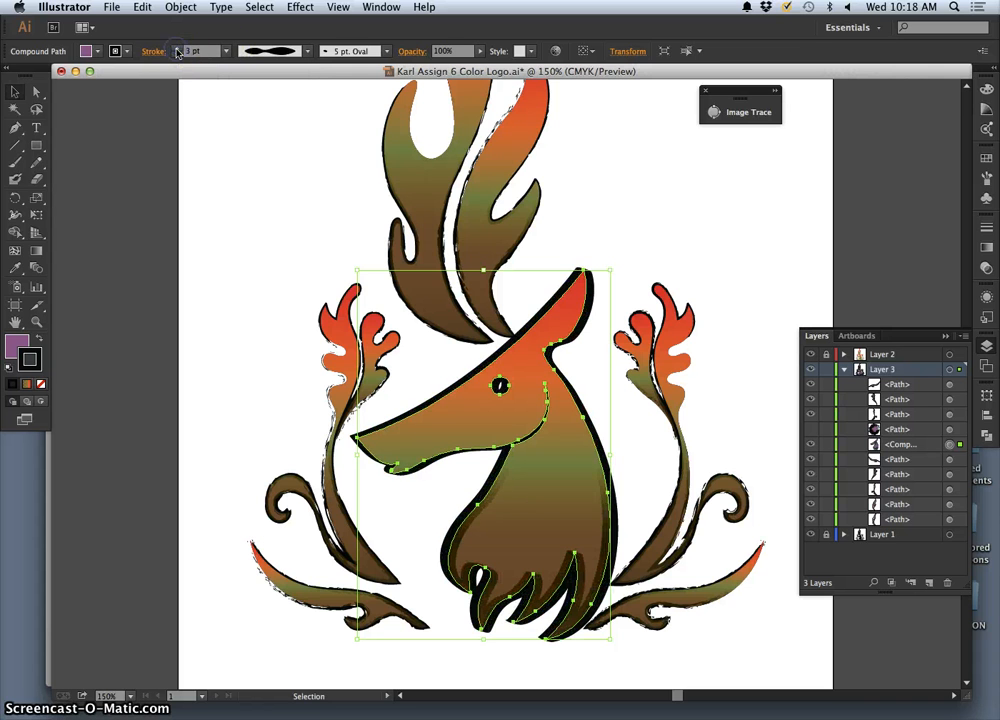
{"action": "left_click", "coordinate": [177, 55]}
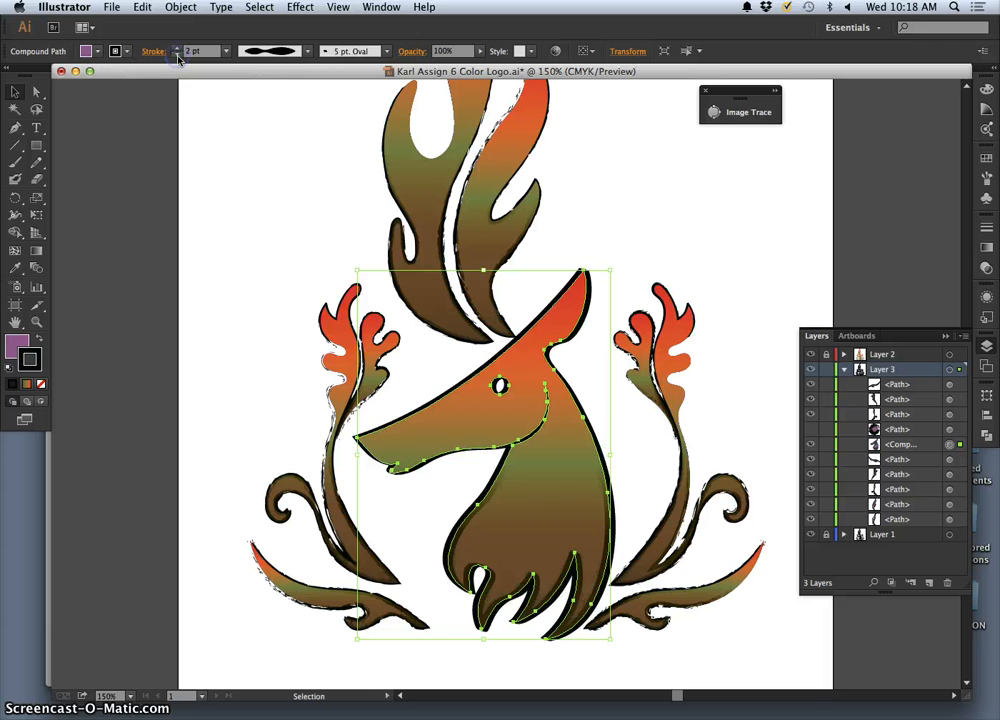
{"action": "left_click", "coordinate": [307, 53]}
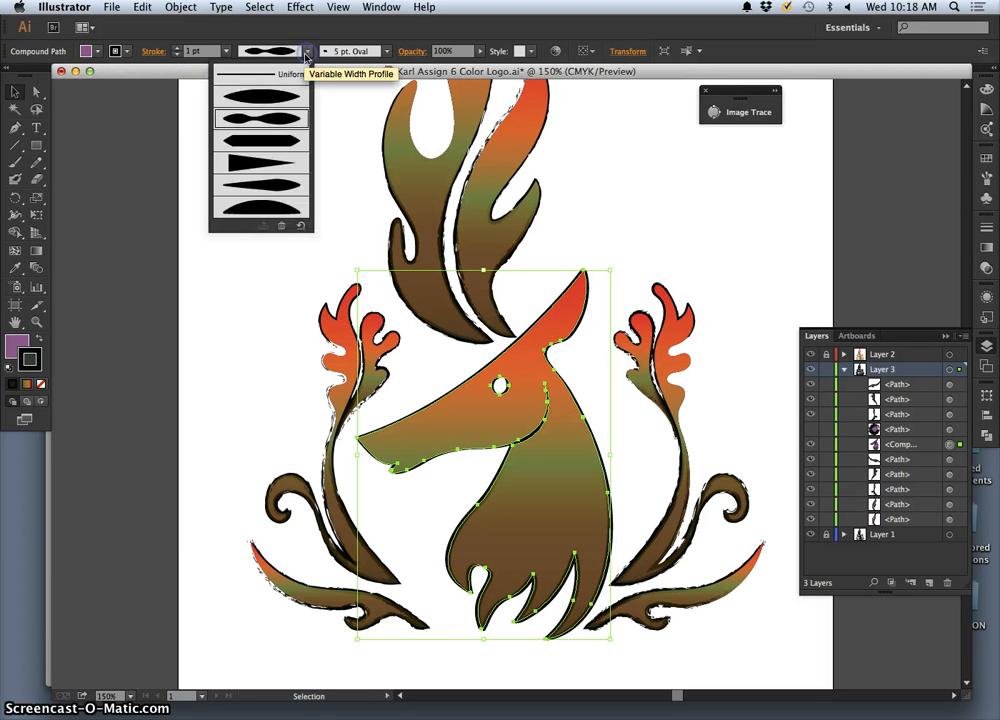
{"action": "left_click", "coordinate": [258, 74]}
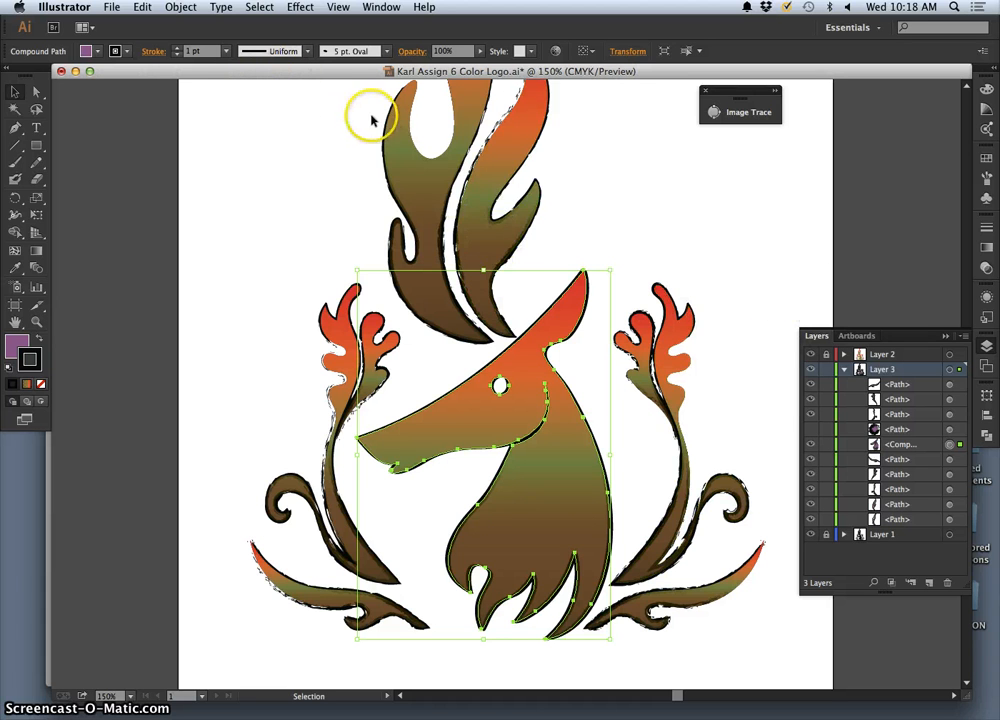
Try a 2 pt stroke weight on the deer head, set it back to 1 pt and deselect the artwork.
{"action": "left_click", "coordinate": [177, 48]}
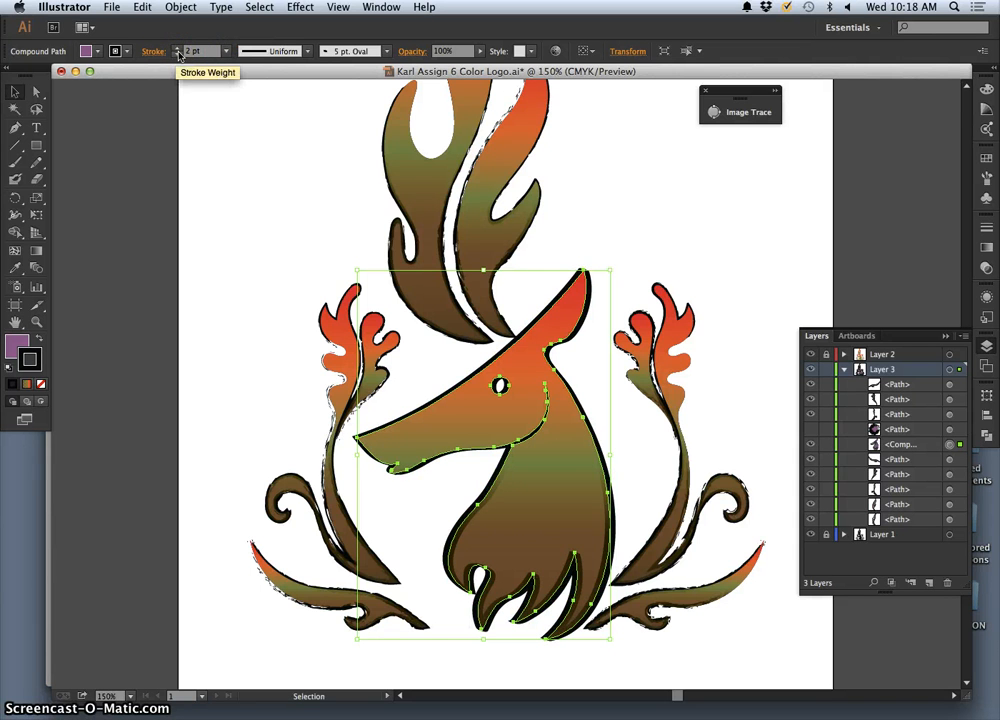
{"action": "left_click", "coordinate": [177, 55]}
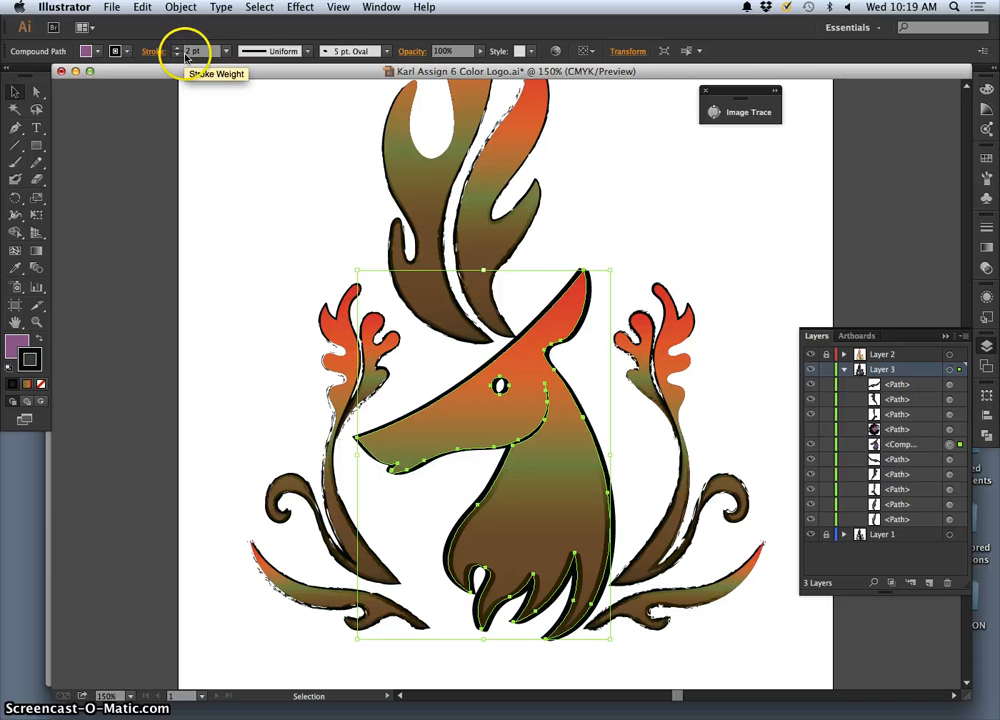
{"action": "left_click", "coordinate": [282, 195]}
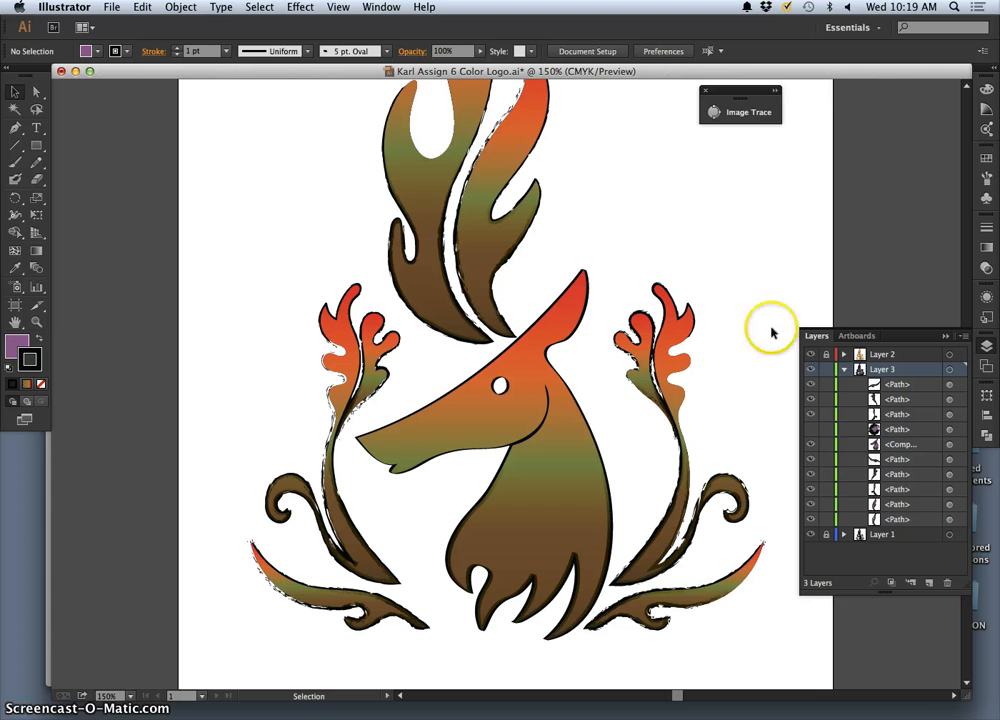
Hide Layer 2 and Layer 3 to view the original black artwork on Layer 1, and show both layers again.
{"action": "left_click", "coordinate": [811, 356]}
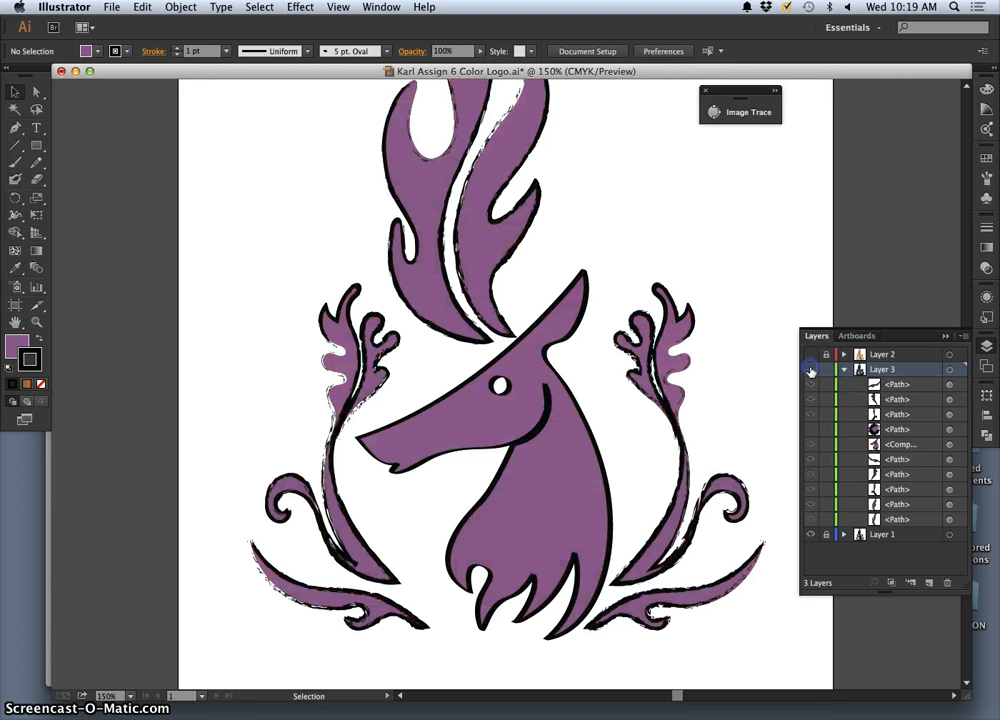
{"action": "left_click", "coordinate": [811, 369]}
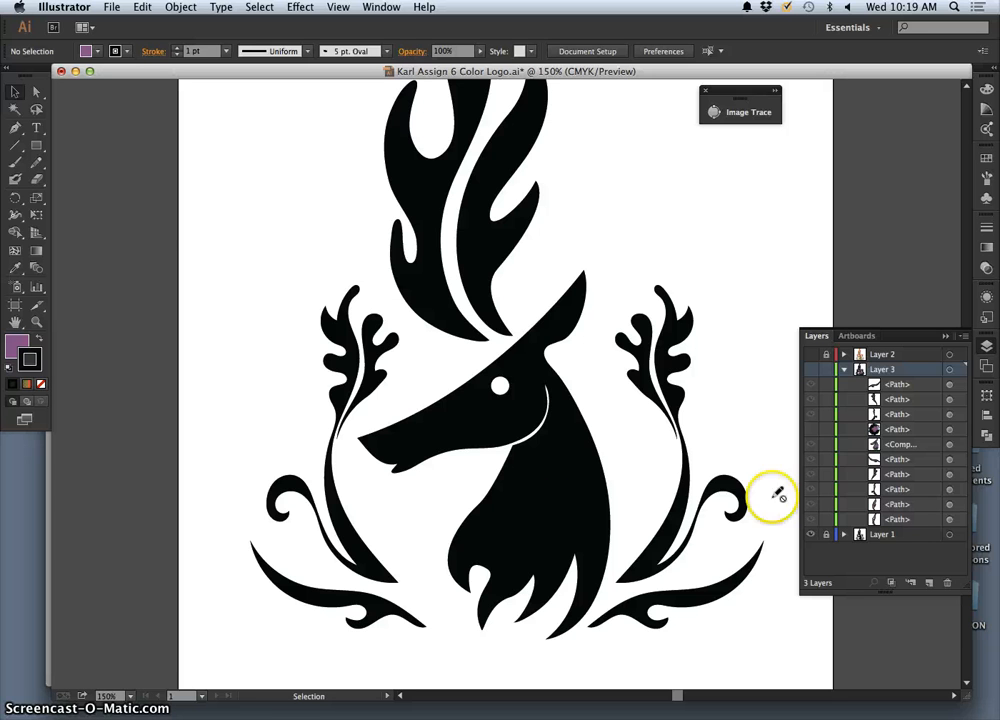
{"action": "left_click", "coordinate": [812, 370]}
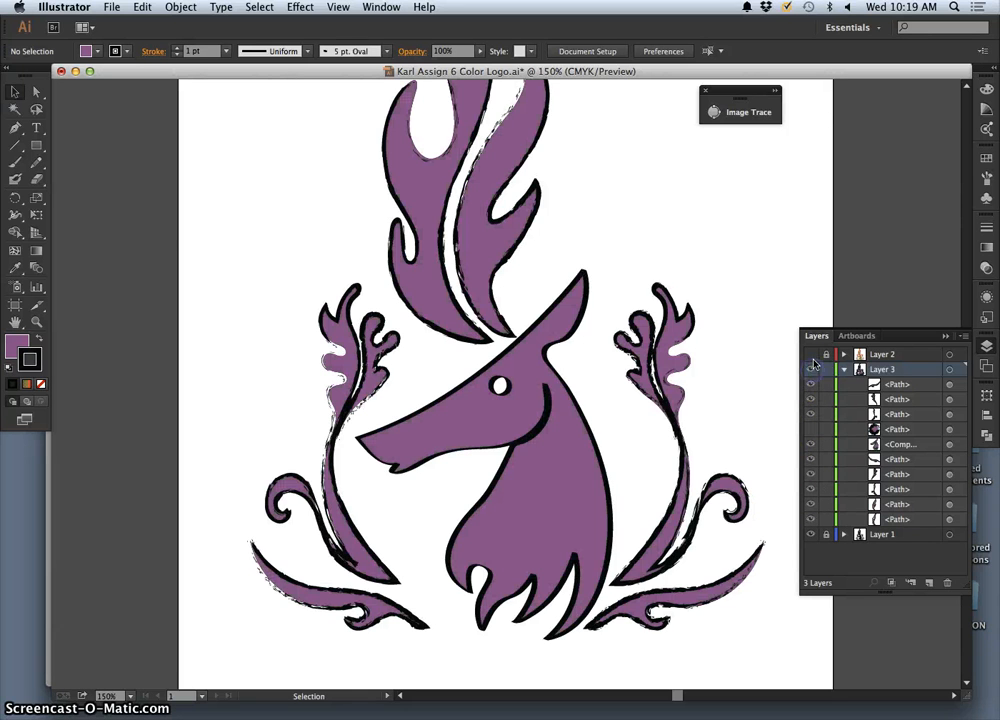
{"action": "left_click", "coordinate": [811, 355]}
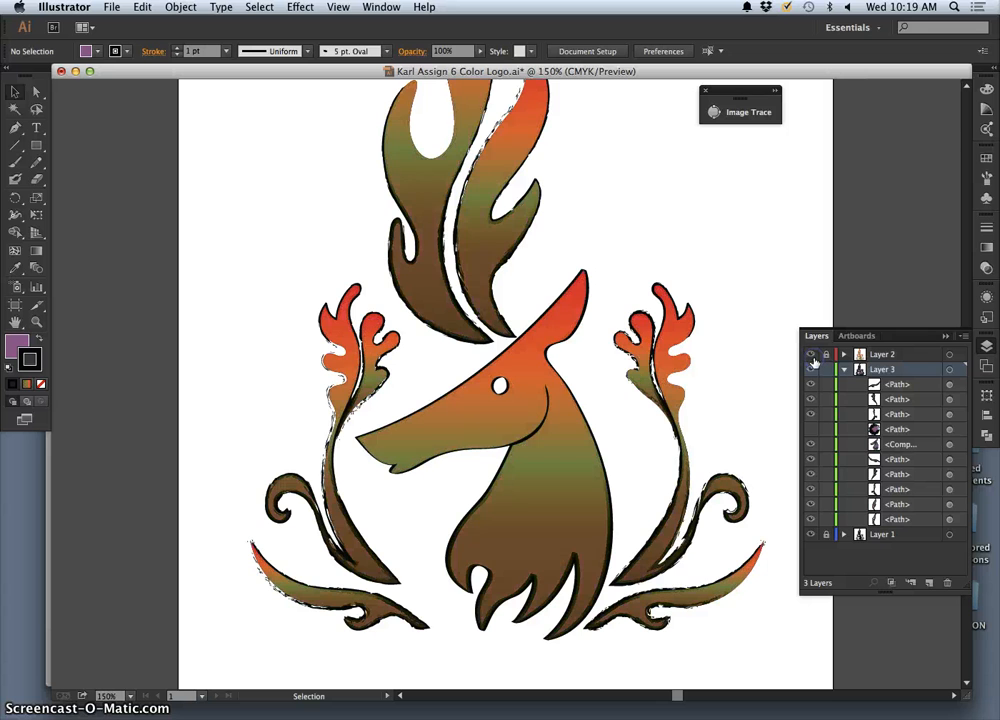
Toggle Layer 2 off and on repeatedly to compare the purple copy with the gradient overlay, leaving Layer 2 visible.
{"action": "left_click", "coordinate": [811, 355]}
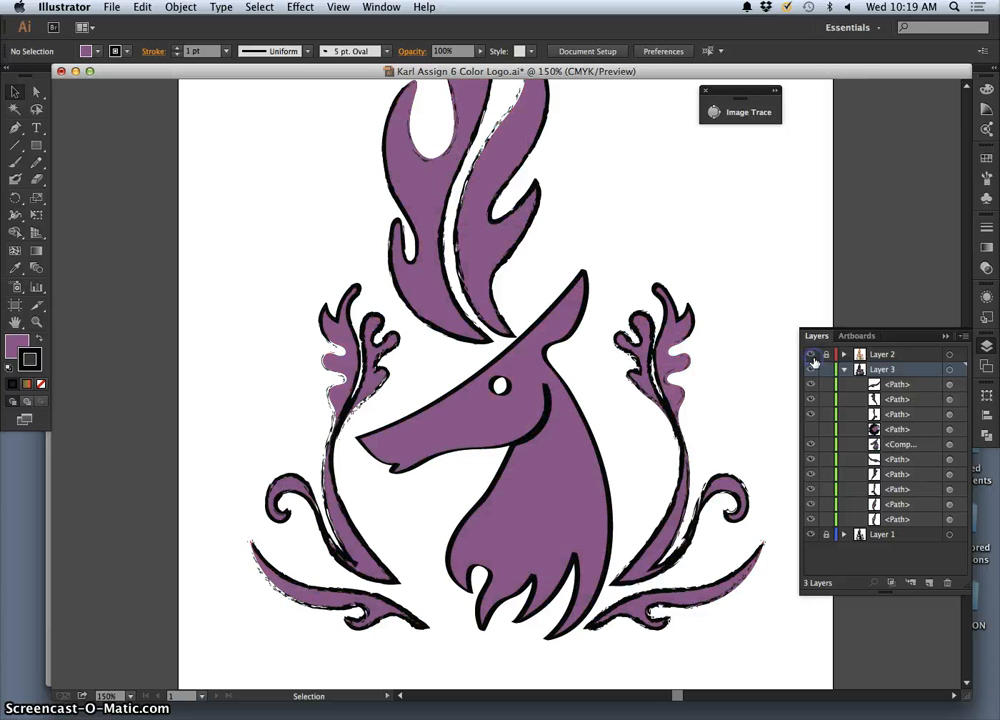
{"action": "left_click", "coordinate": [811, 355]}
{"action": "left_click", "coordinate": [811, 355]}
{"action": "left_click", "coordinate": [811, 355]}
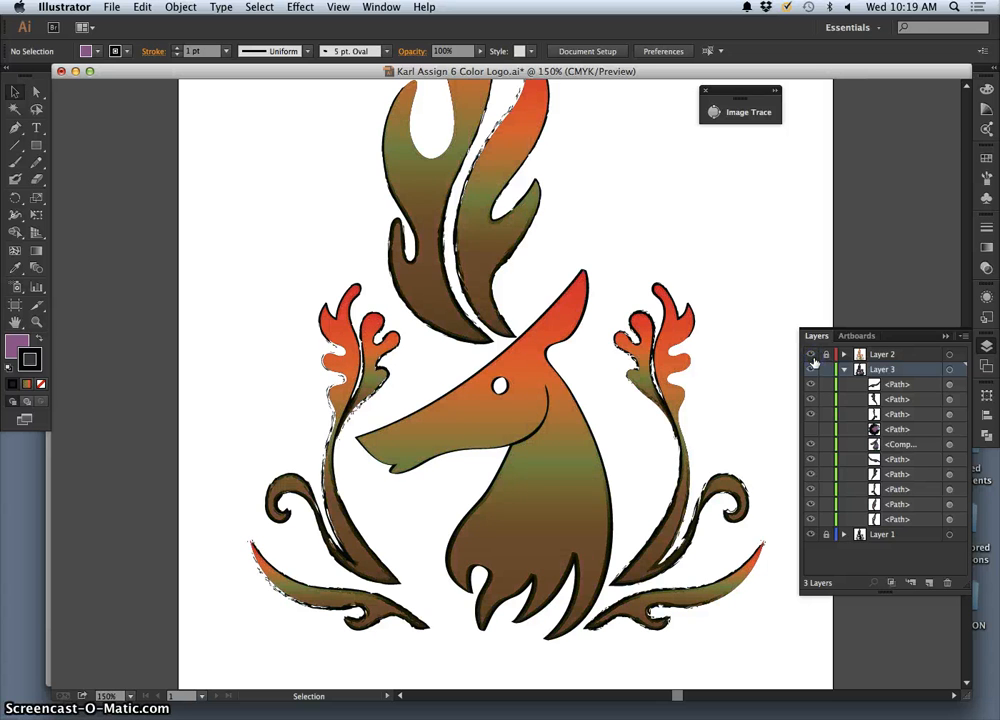
{"action": "left_click", "coordinate": [811, 355]}
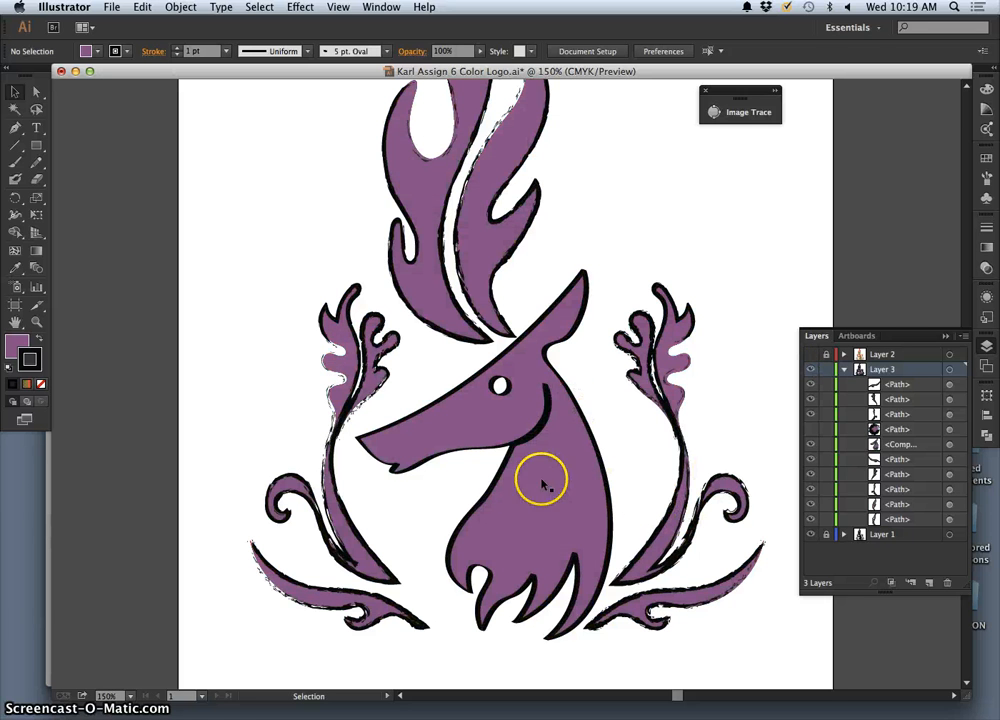
{"action": "left_click", "coordinate": [811, 355]}
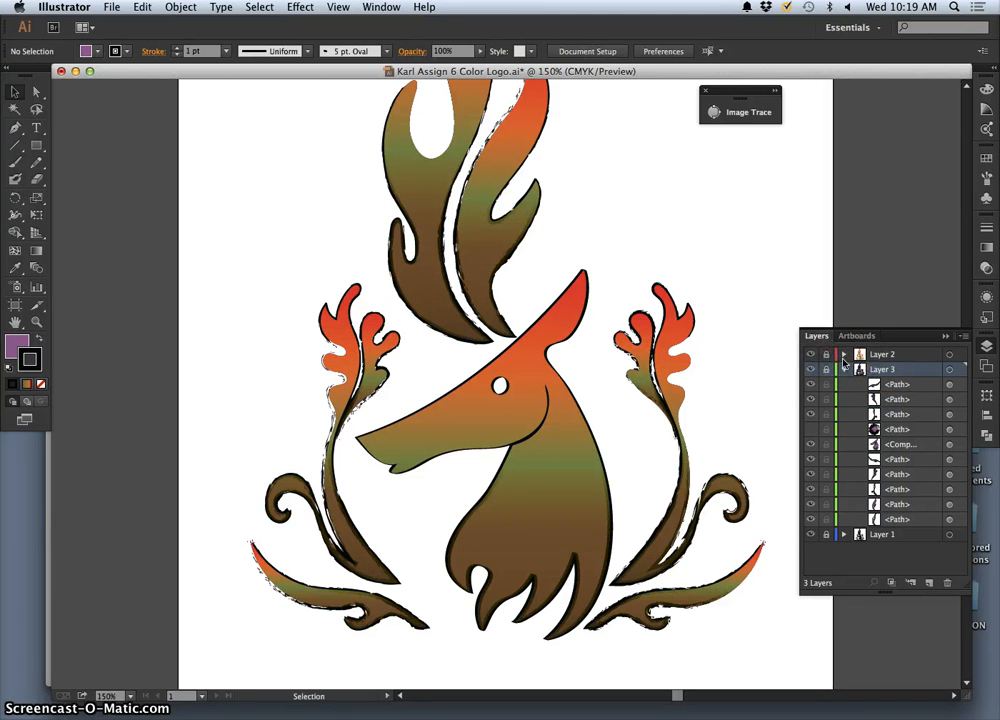
Unlock and expand Layer 2, and give its gradient-filled deer head a 1 pt black stroke.
{"action": "left_click", "coordinate": [951, 356]}
{"action": "left_click", "coordinate": [844, 355]}
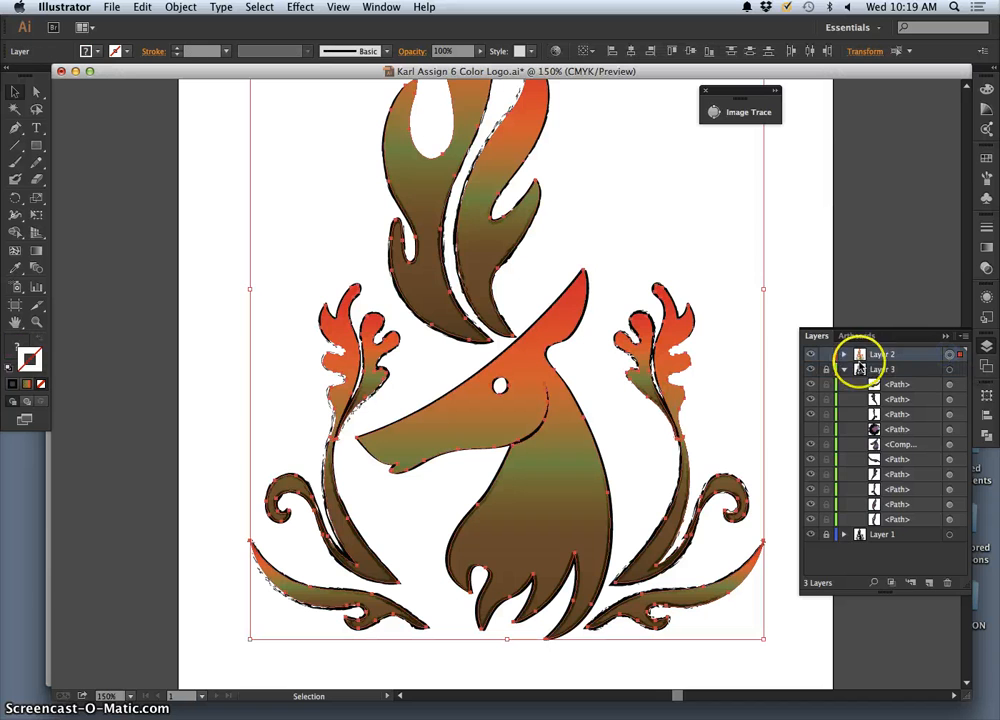
{"action": "left_click", "coordinate": [776, 336]}
{"action": "left_click", "coordinate": [535, 450]}
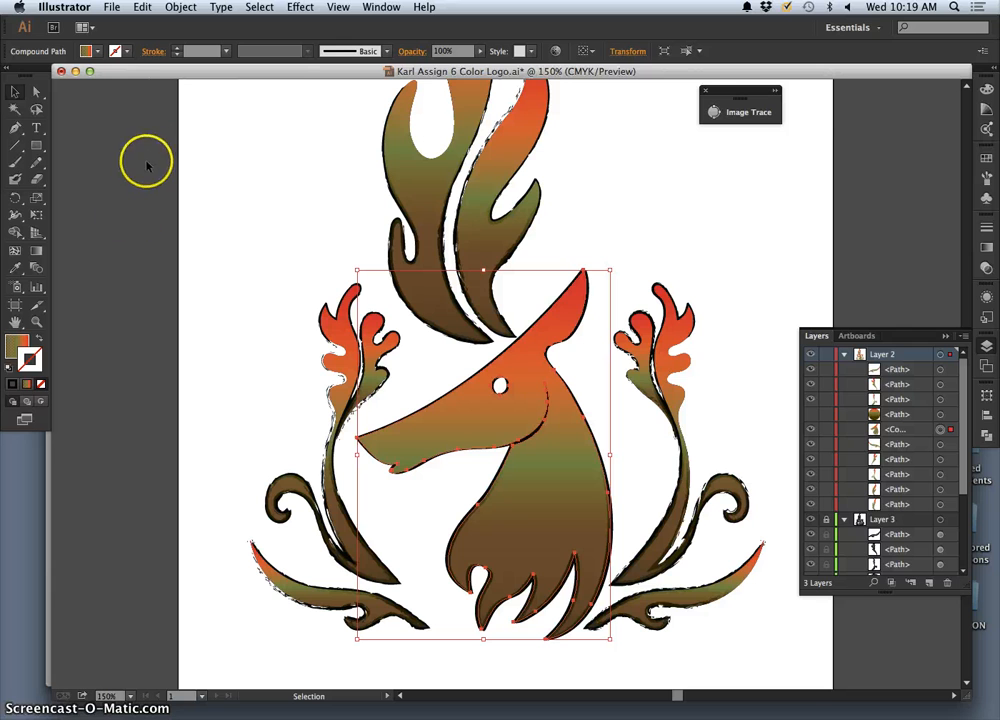
{"action": "left_click", "coordinate": [15, 388]}
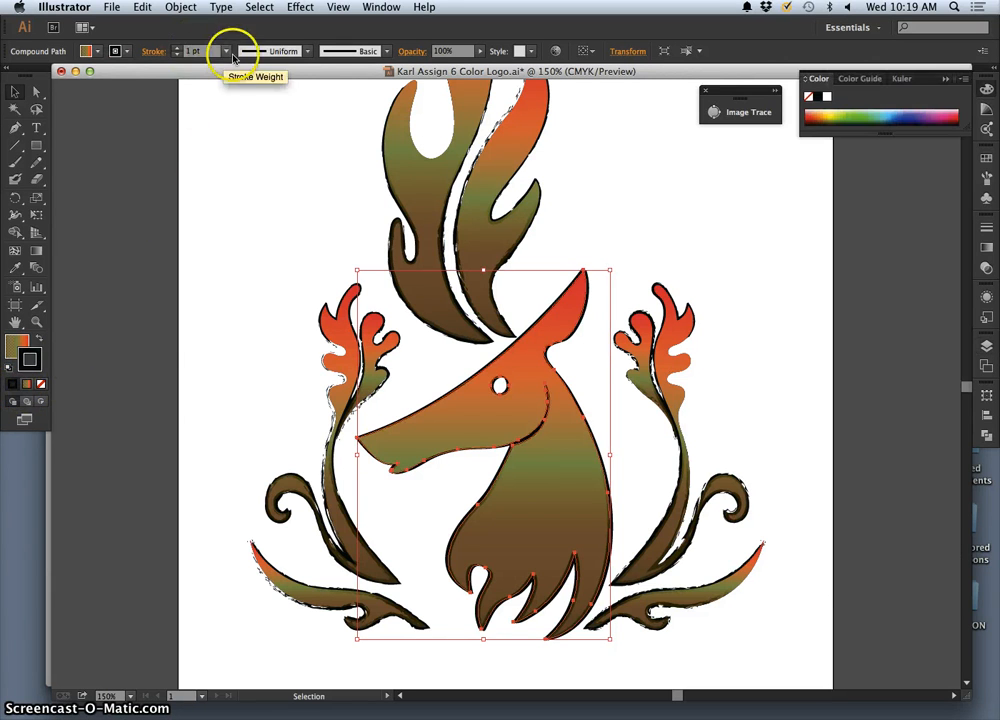
Keep the Uniform width profile and apply the 5 pt. Oval brush to the stroke of Layer 2's deer head.
{"action": "left_click", "coordinate": [307, 51]}
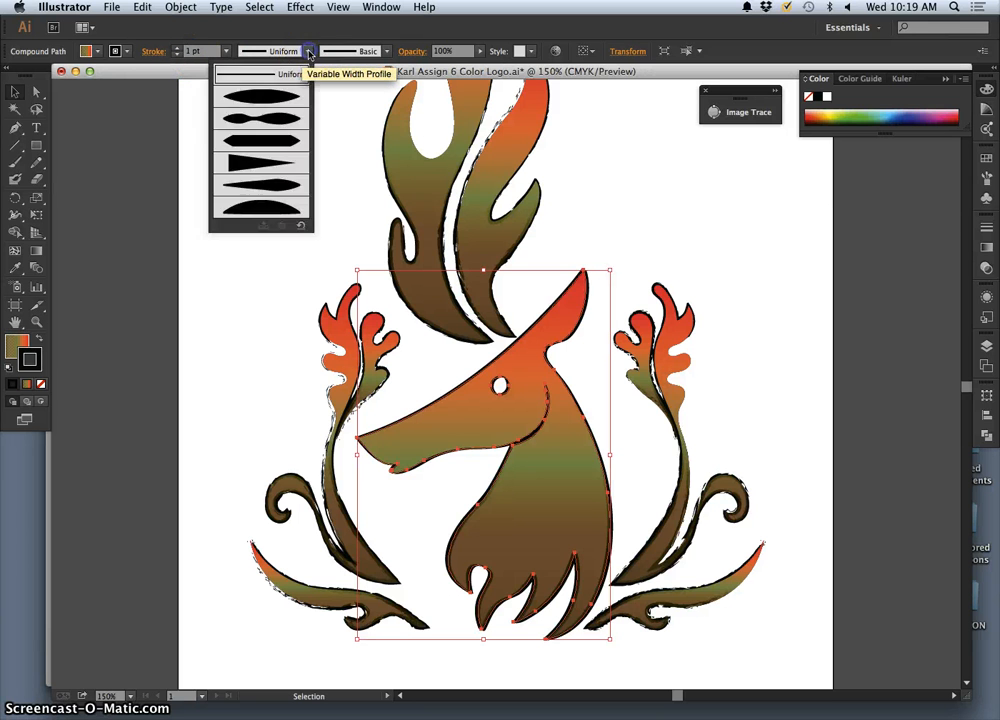
{"action": "left_click", "coordinate": [307, 51]}
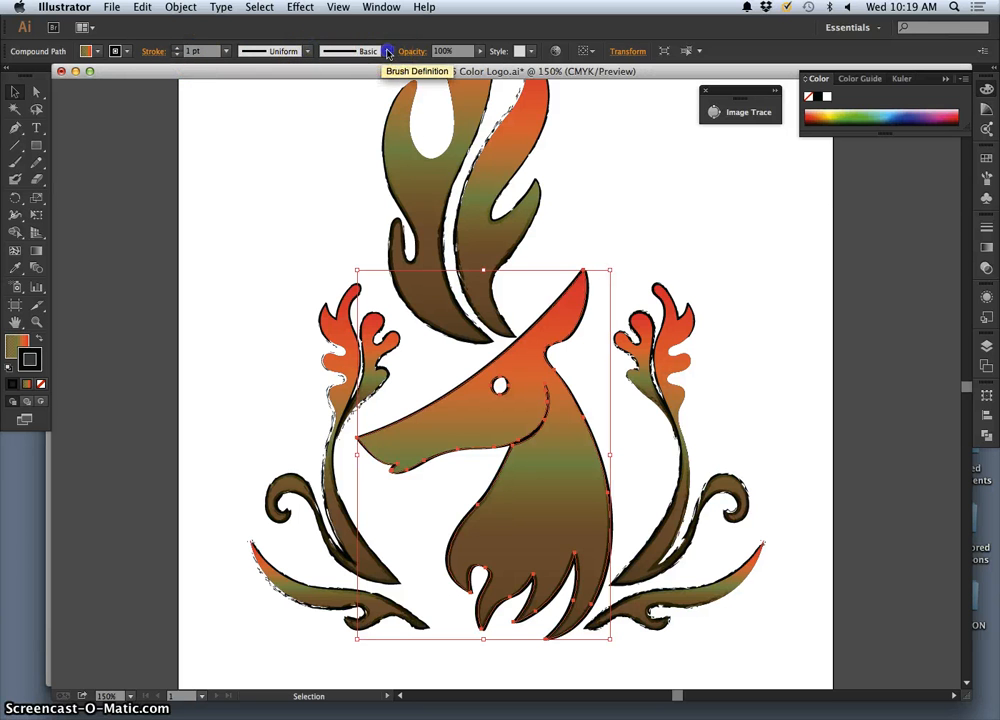
{"action": "left_click", "coordinate": [388, 51]}
{"action": "left_click", "coordinate": [333, 86]}
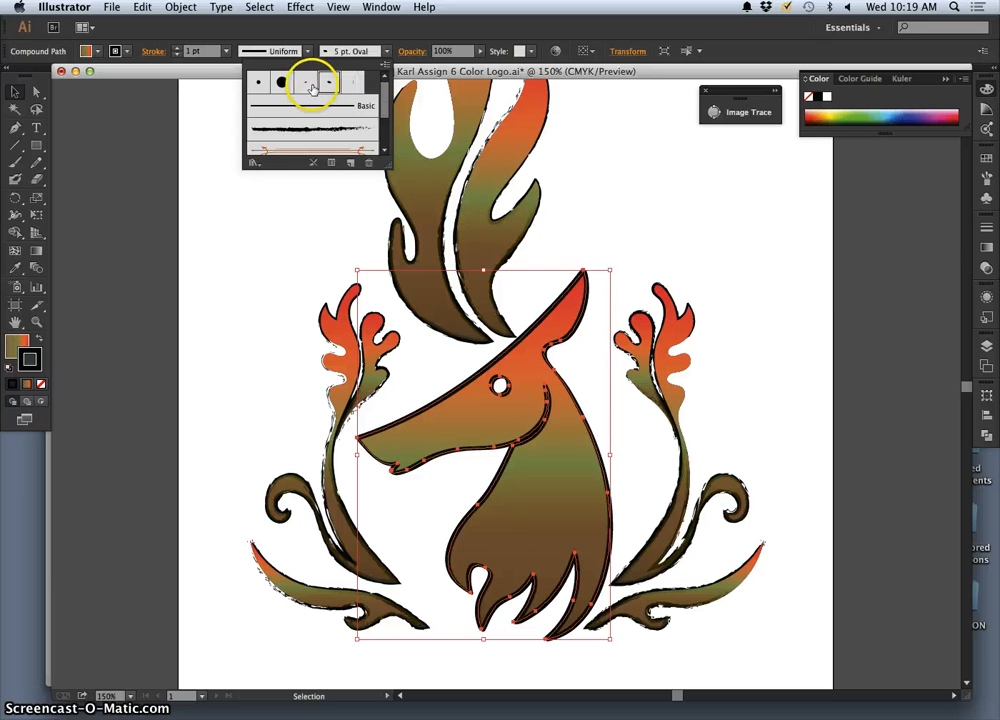
Deselect the deer head and set the stroke color to dark reddish brown 663333 with nothing selected.
{"action": "left_click", "coordinate": [217, 100]}
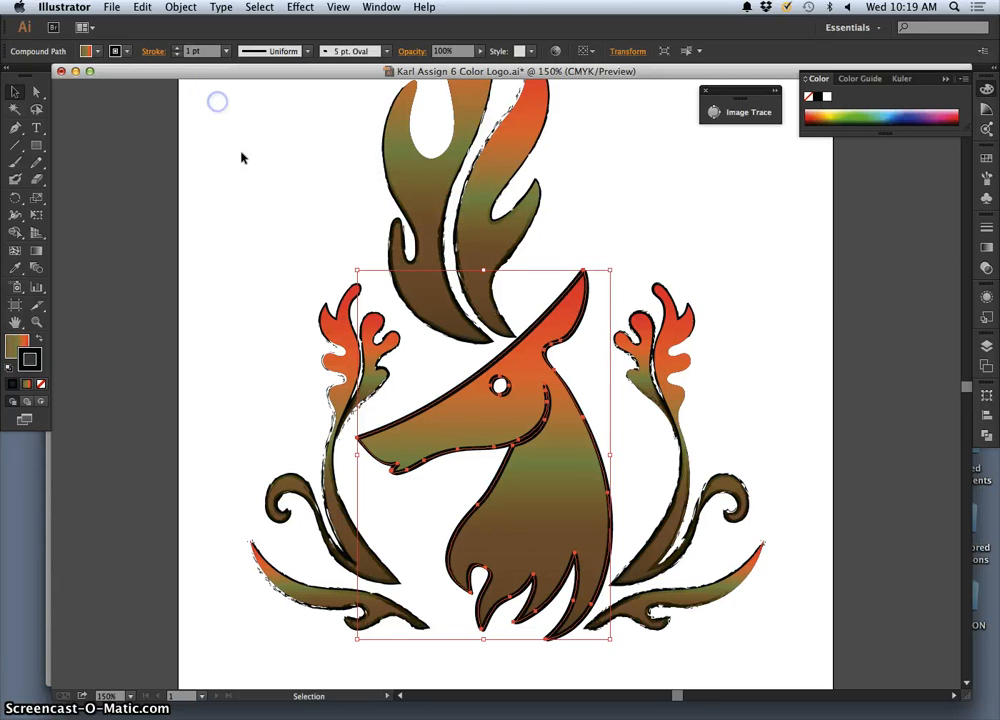
{"action": "left_click", "coordinate": [248, 187]}
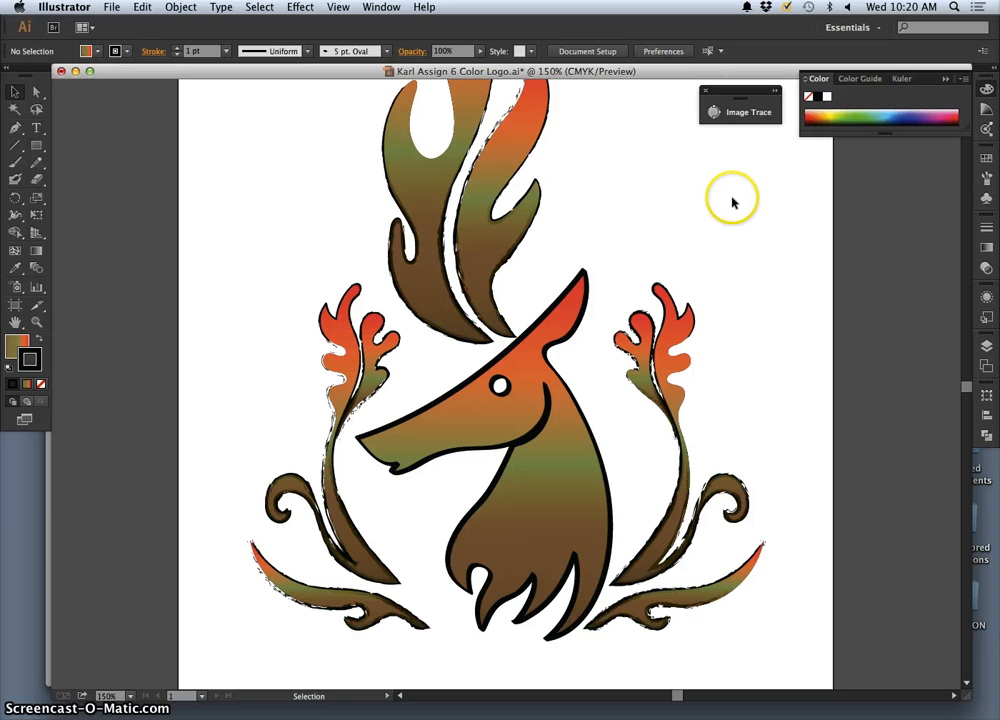
{"action": "key", "text": "super+minus"}
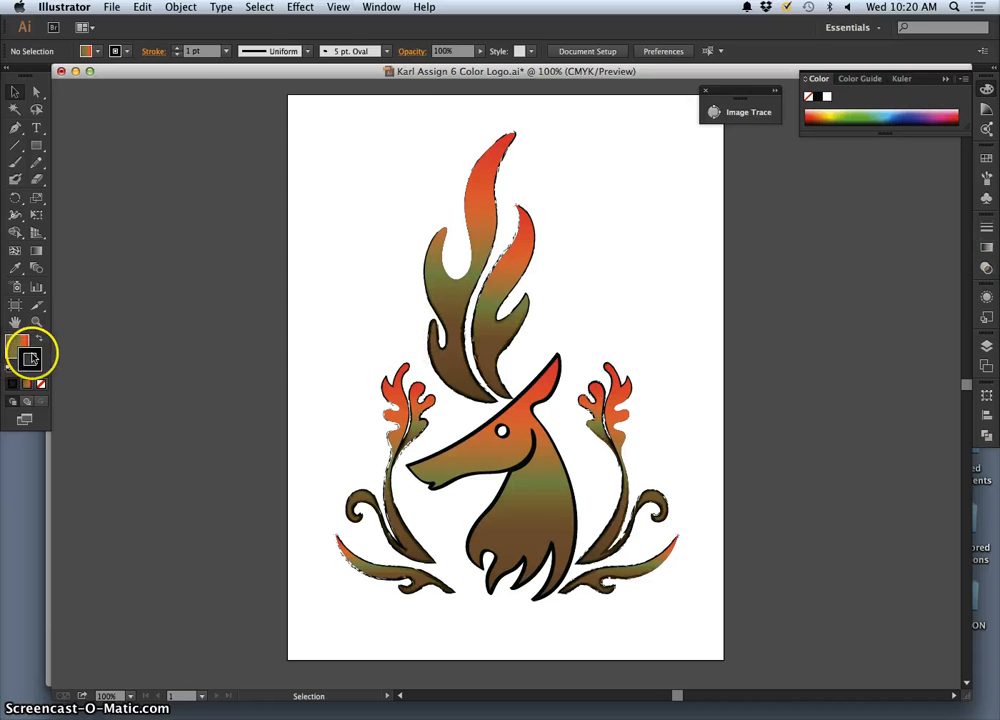
{"action": "double_click", "coordinate": [34, 355]}
{"action": "left_click", "coordinate": [95, 237]}
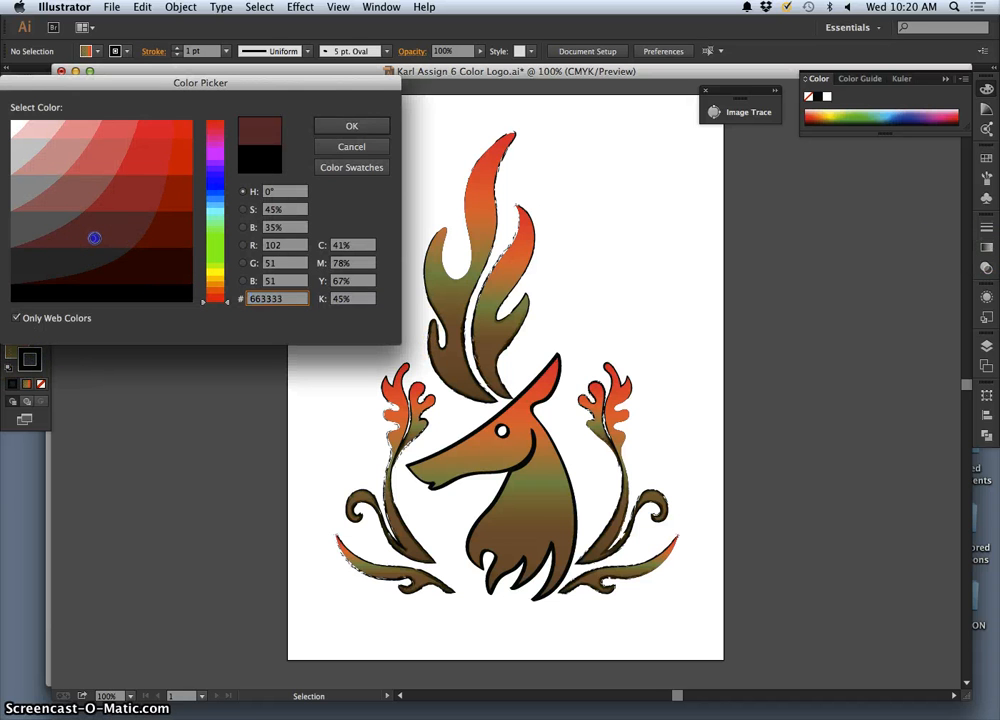
{"action": "left_click", "coordinate": [351, 128]}
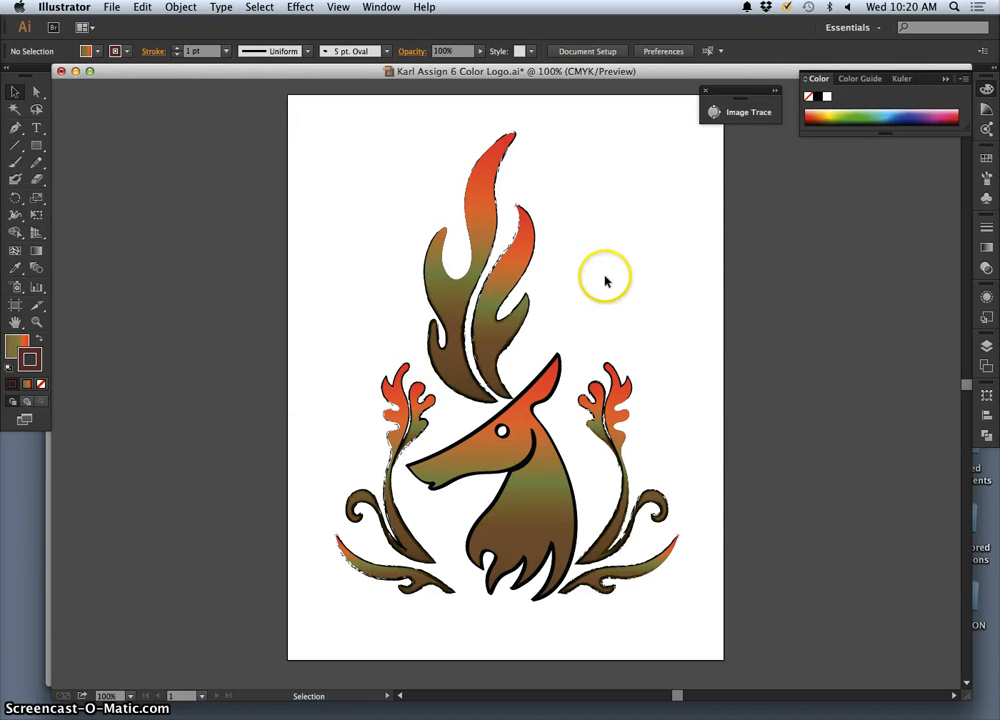
Recolor the deer head's stroke to a very dark reddish brown with Only Web Colors turned off, and deselect it.
{"action": "left_click", "coordinate": [547, 457]}
{"action": "left_click", "coordinate": [38, 365]}
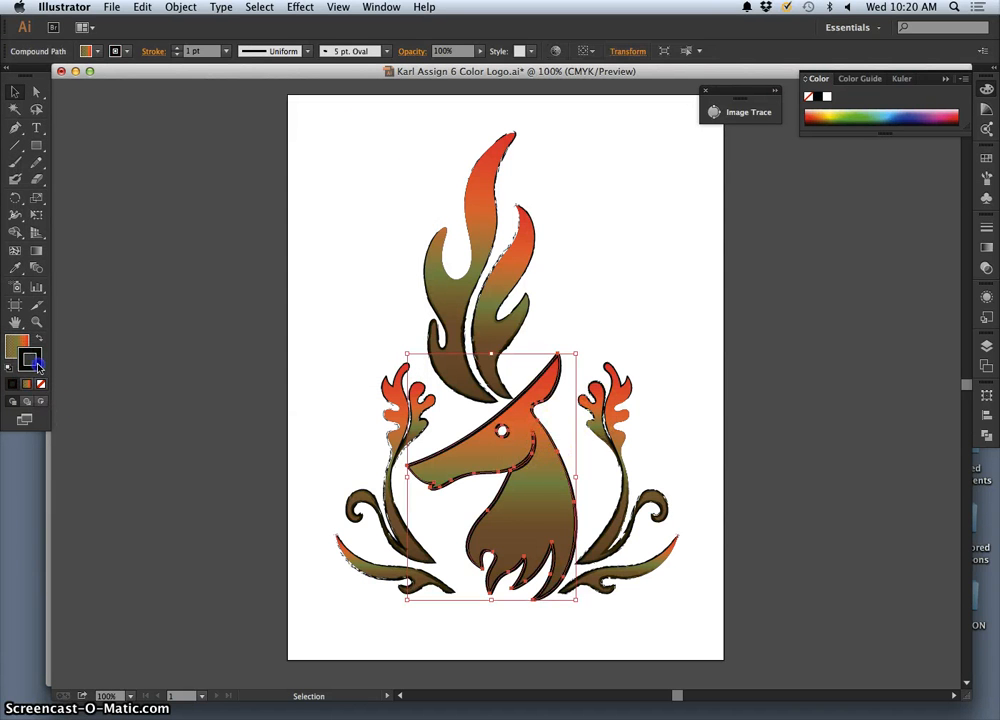
{"action": "double_click", "coordinate": [36, 360]}
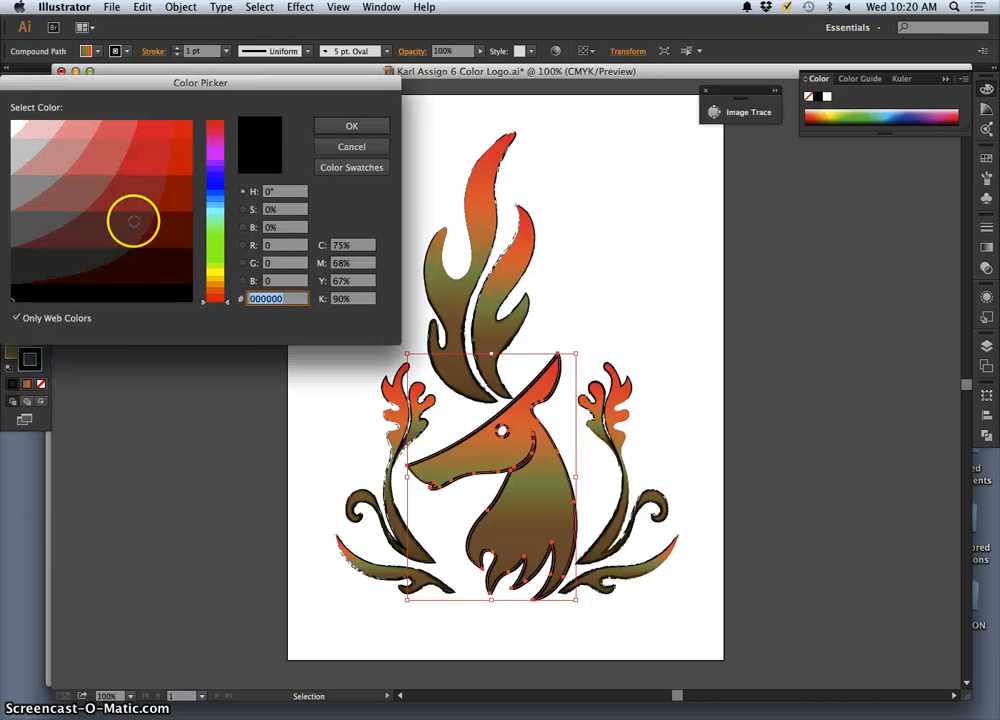
{"action": "left_click", "coordinate": [114, 233]}
{"action": "left_click", "coordinate": [350, 127]}
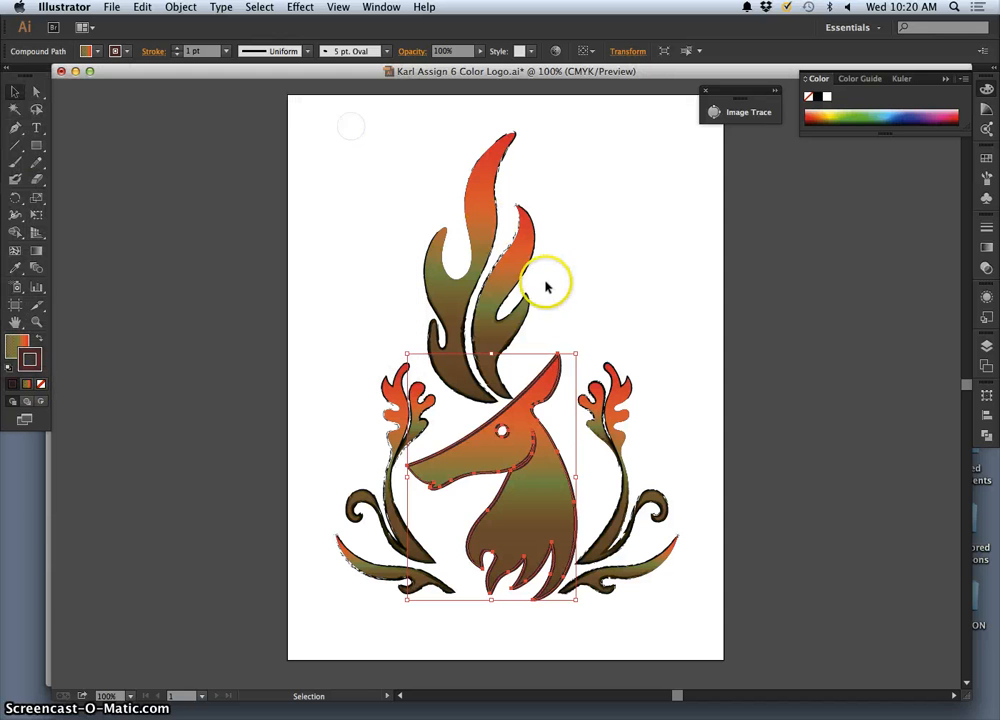
{"action": "double_click", "coordinate": [37, 368]}
{"action": "left_click", "coordinate": [16, 318]}
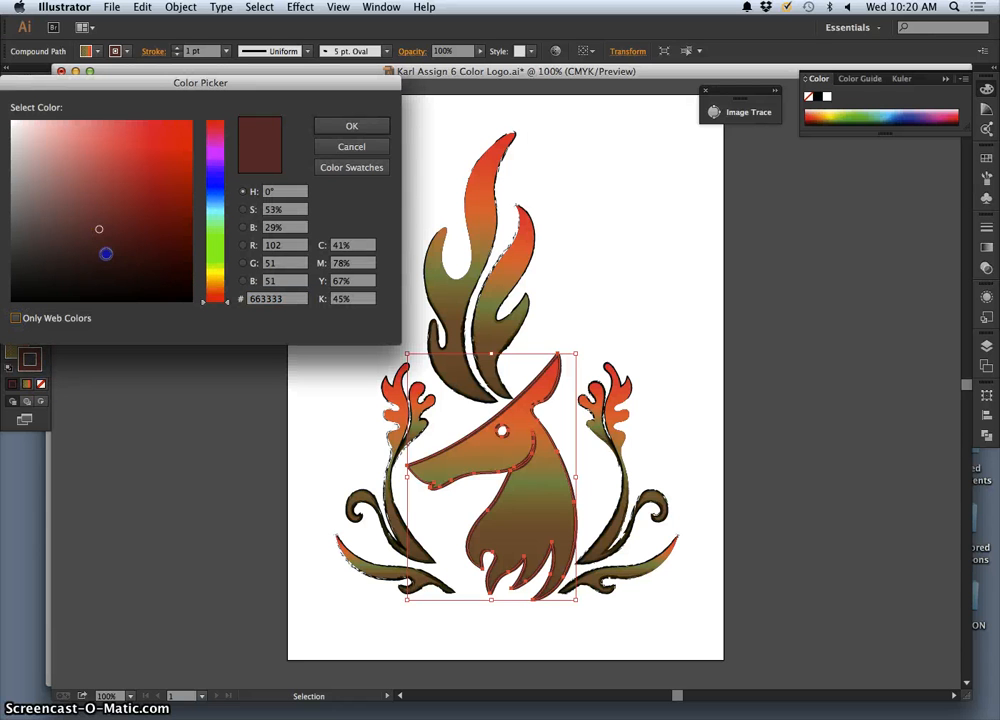
{"action": "left_click", "coordinate": [105, 258]}
{"action": "left_click", "coordinate": [350, 127]}
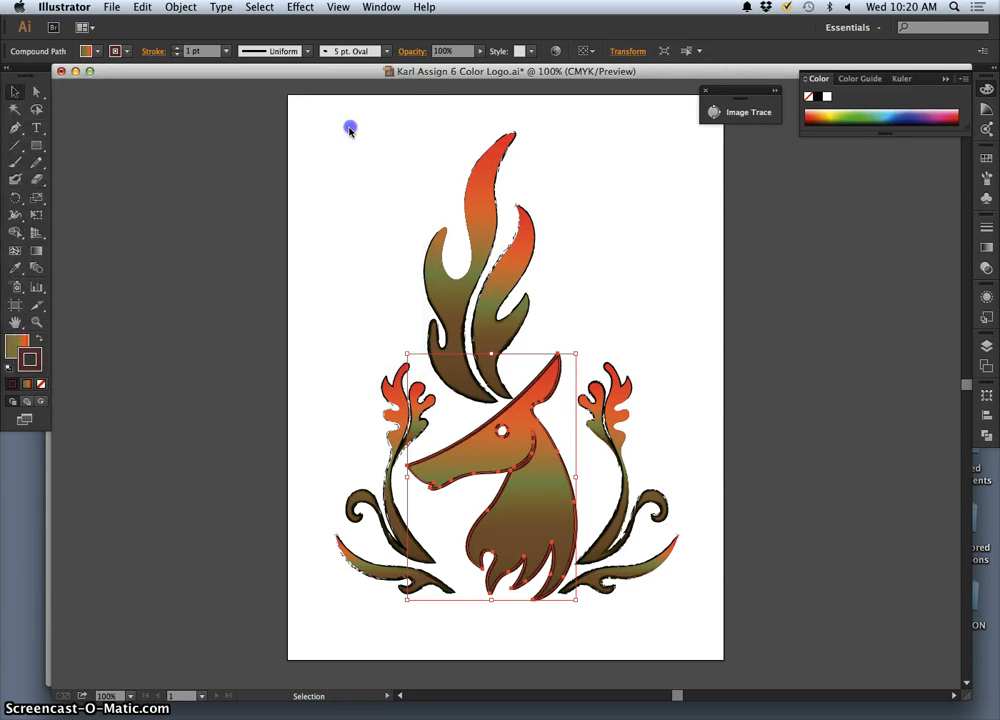
{"action": "left_click", "coordinate": [558, 218]}
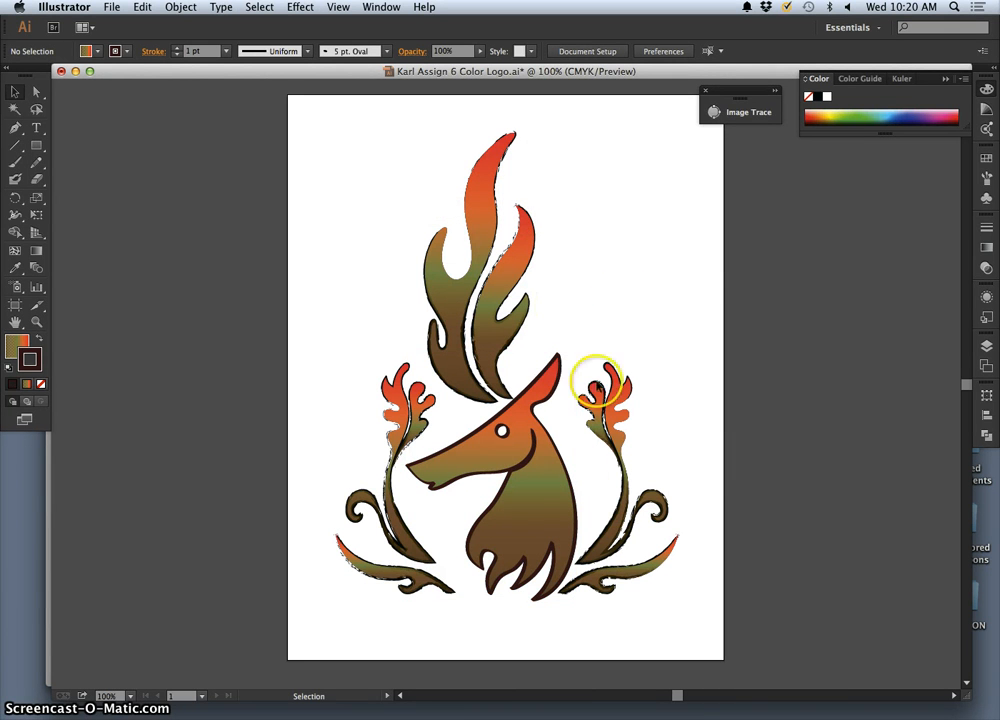
Select both bottom leaf scrolls on Layer 2 and copy the deer head's gradient fill and dark brown 1 pt stroke onto them with the Eyedropper.
{"action": "key", "text": "super+equal"}
{"action": "key", "text": "super+equal"}
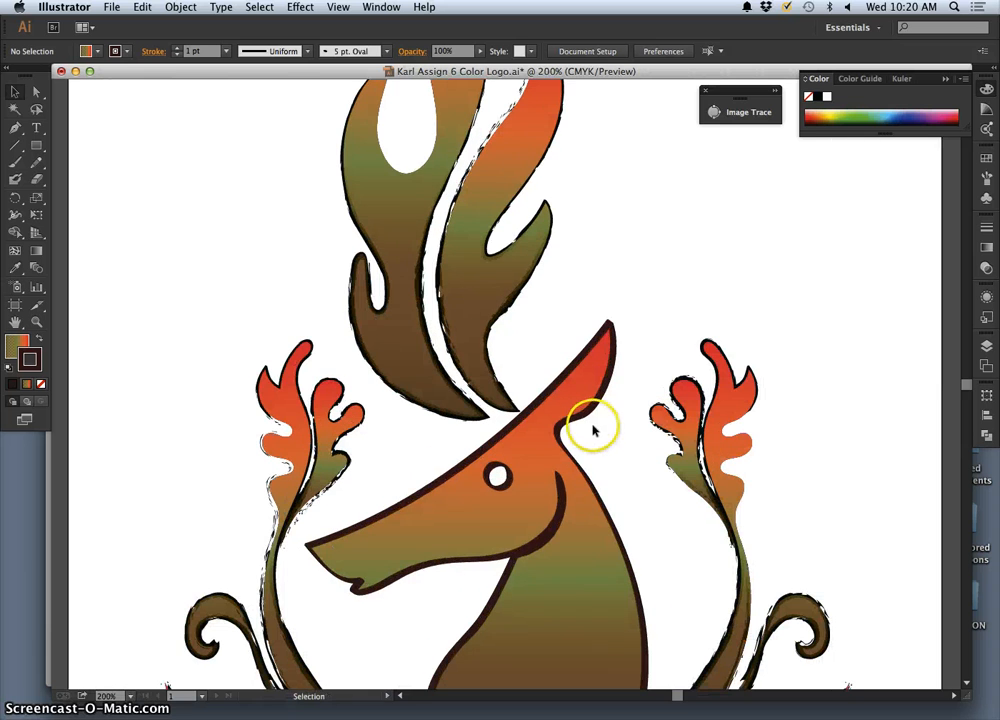
{"action": "left_click", "coordinate": [574, 460]}
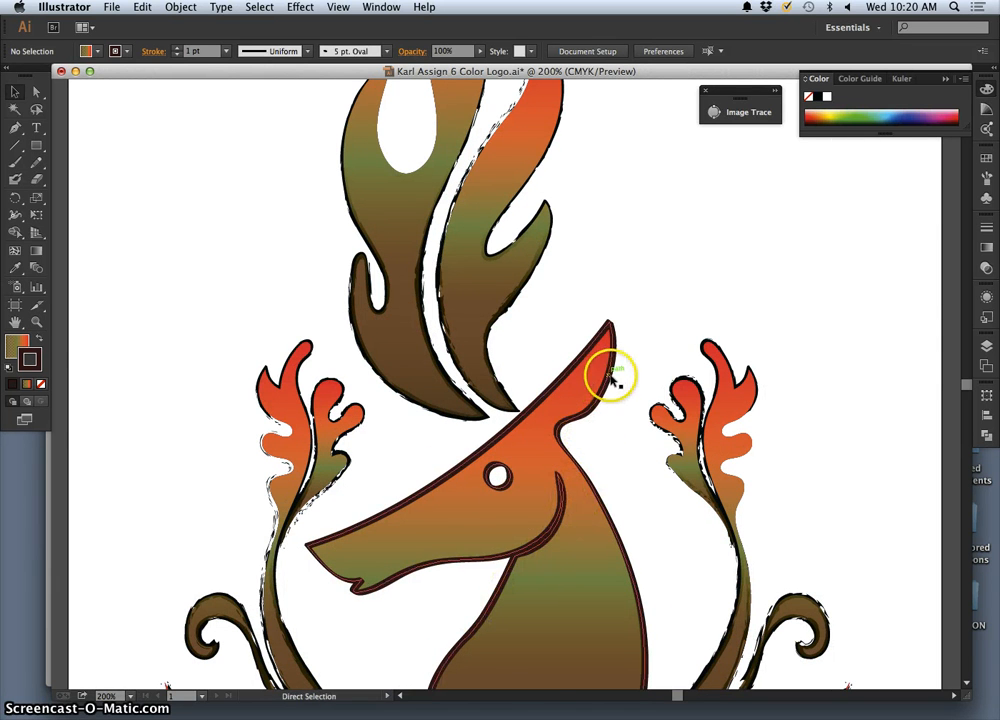
{"action": "key", "text": "super+minus"}
{"action": "key", "text": "super+minus"}
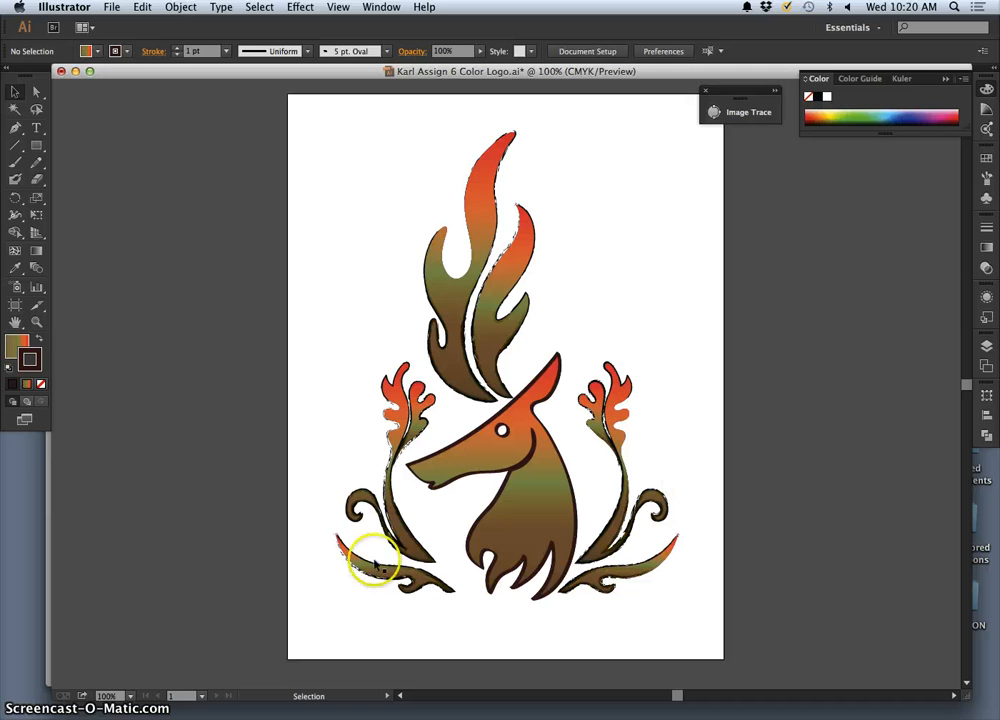
{"action": "left_click", "coordinate": [595, 580]}
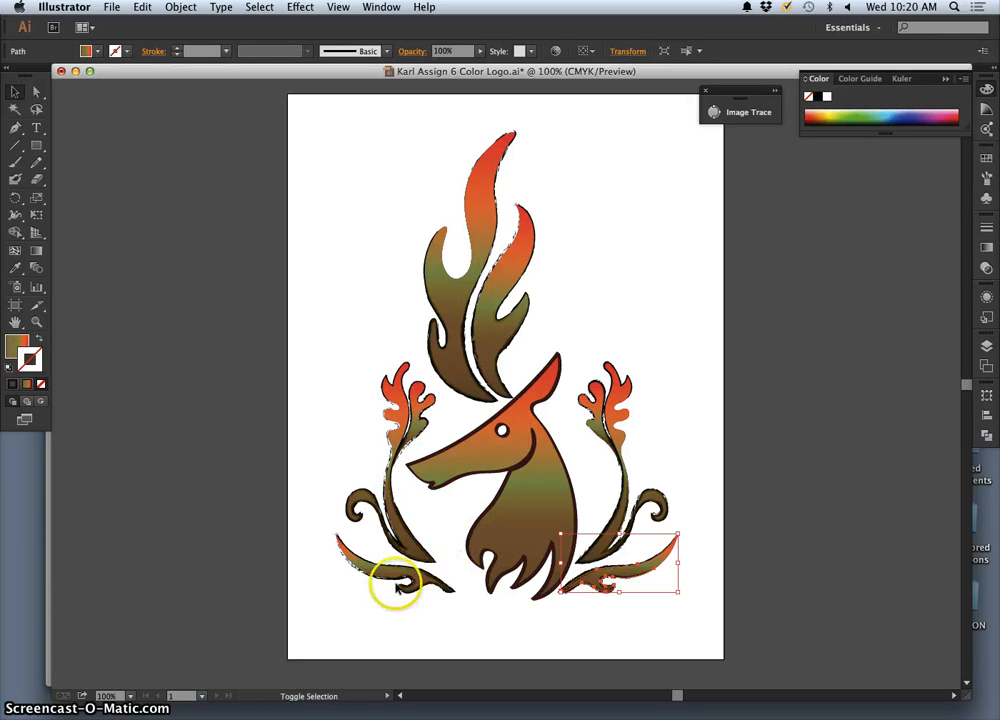
{"action": "left_click", "coordinate": [397, 571], "text": "shift"}
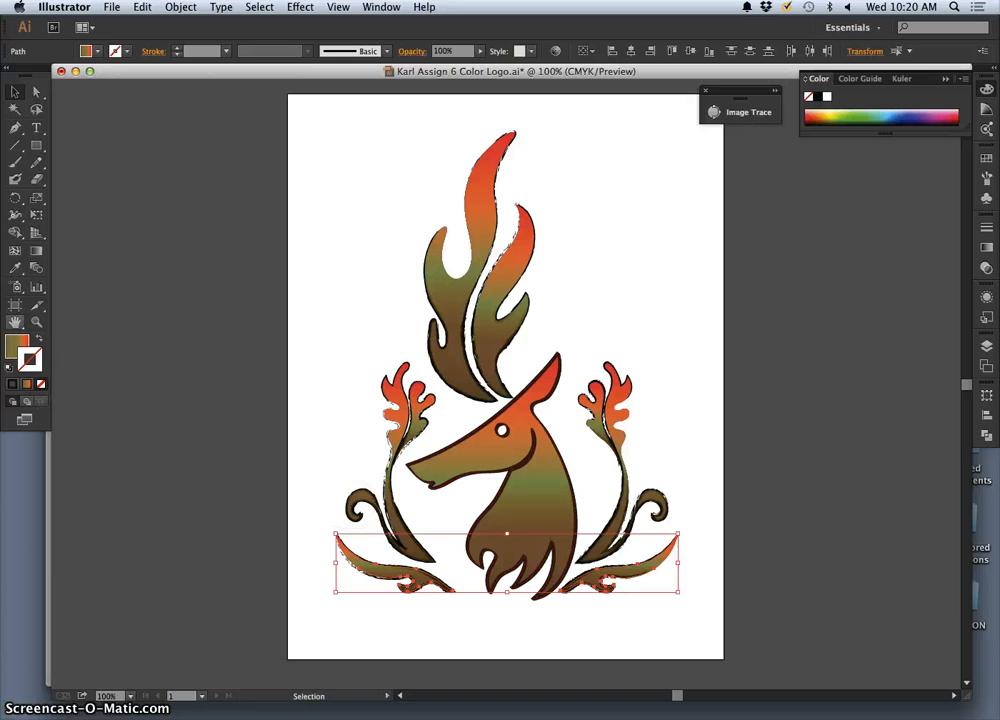
{"action": "left_click", "coordinate": [15, 269]}
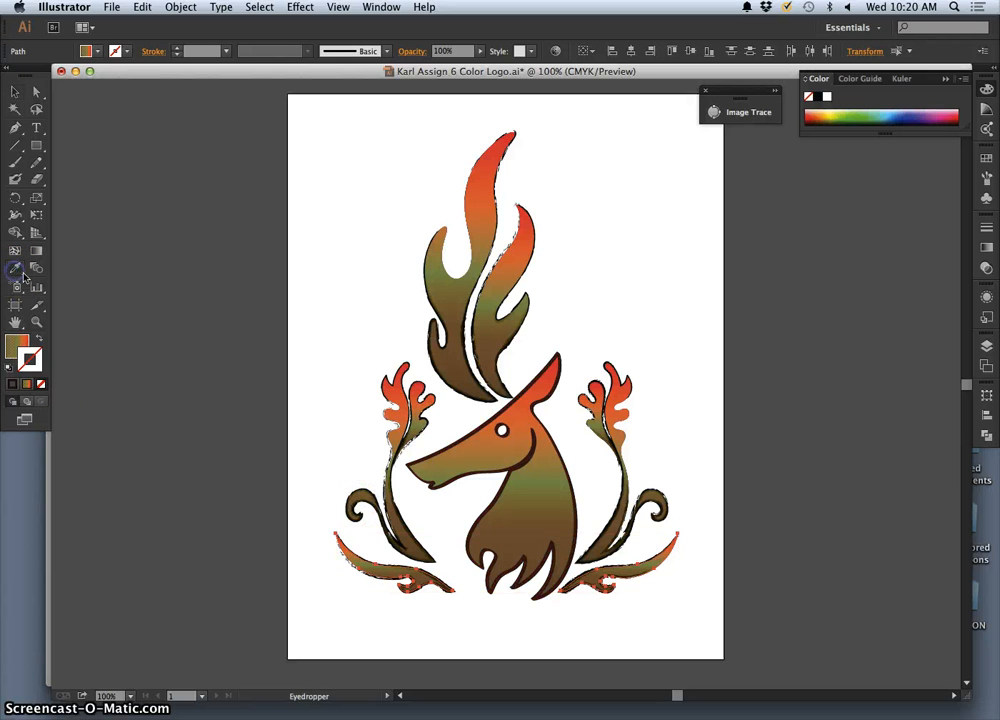
{"action": "left_click", "coordinate": [554, 376]}
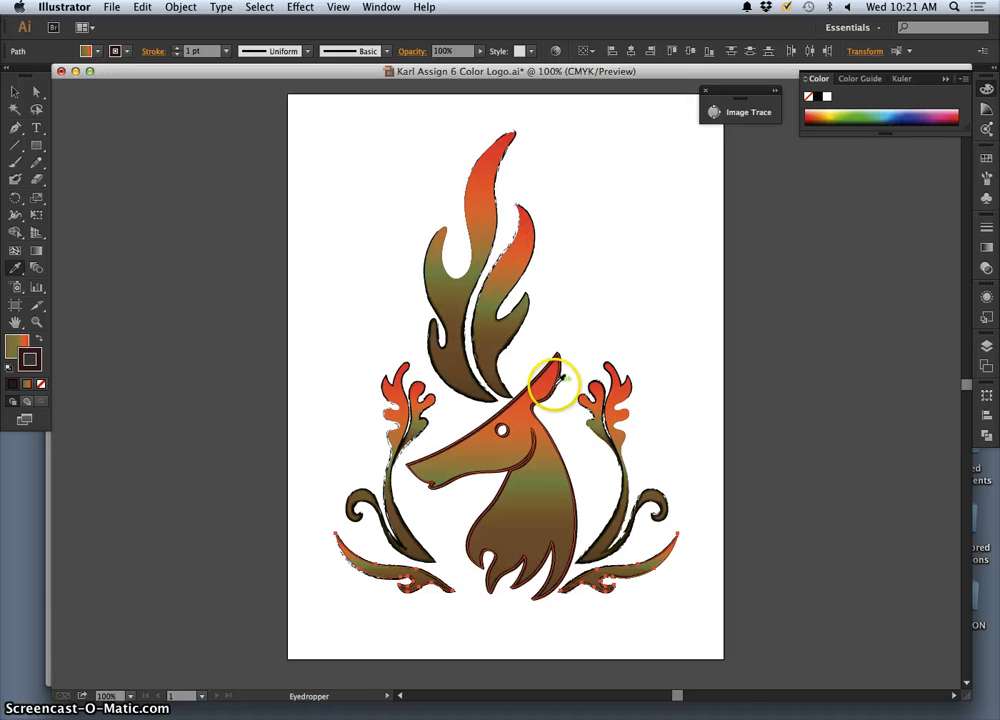
Target the two bottom scroll paths in Layer 2, apply the 5 pt. Oval brush to their strokes, and deselect them.
{"action": "left_click", "coordinate": [987, 346]}
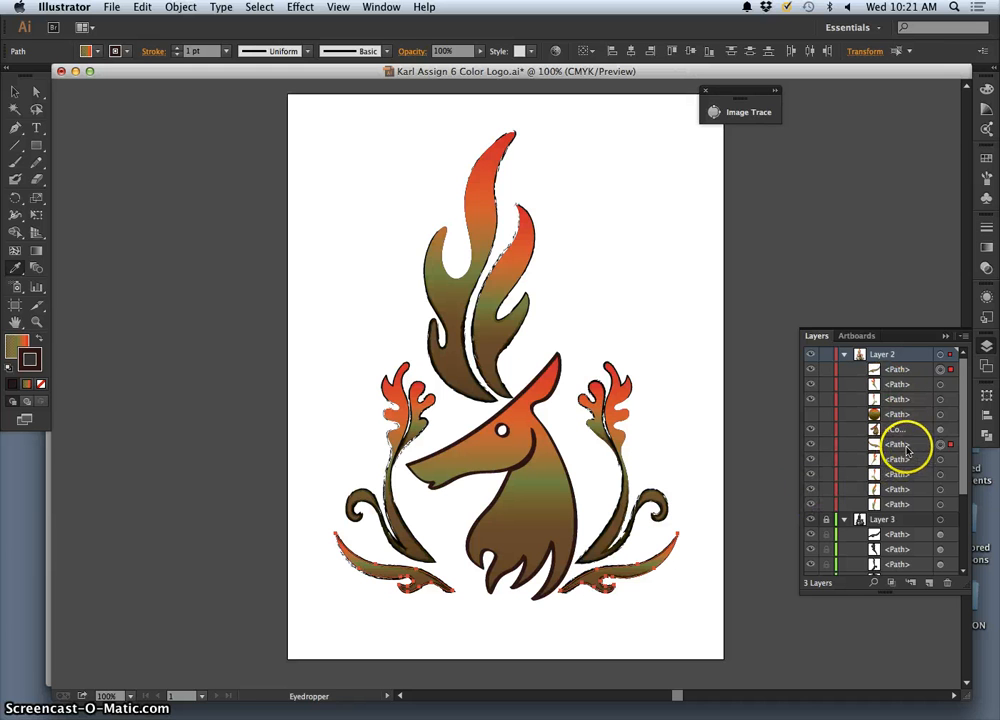
{"action": "left_click", "coordinate": [941, 445]}
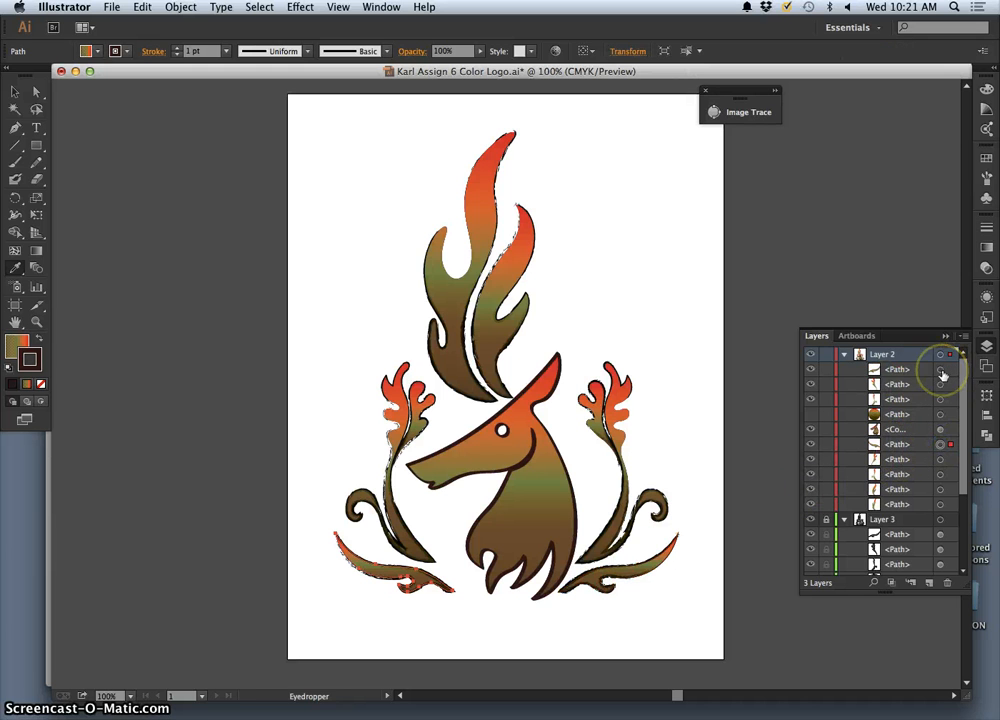
{"action": "left_click", "coordinate": [942, 373]}
{"action": "left_click", "coordinate": [942, 374], "text": "super"}
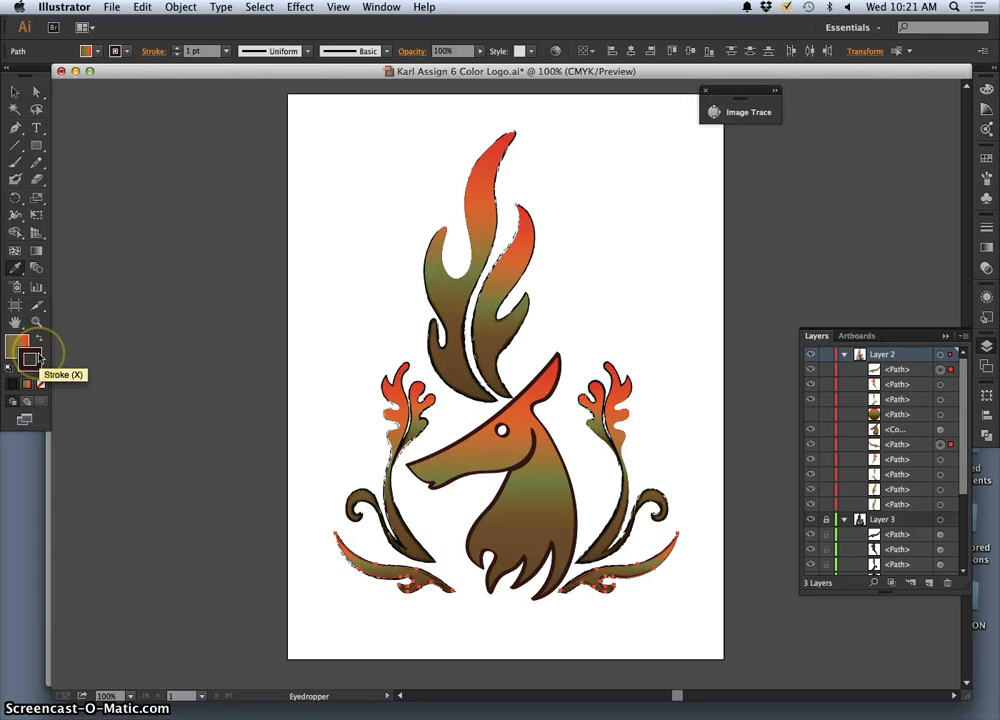
{"action": "left_click", "coordinate": [18, 268]}
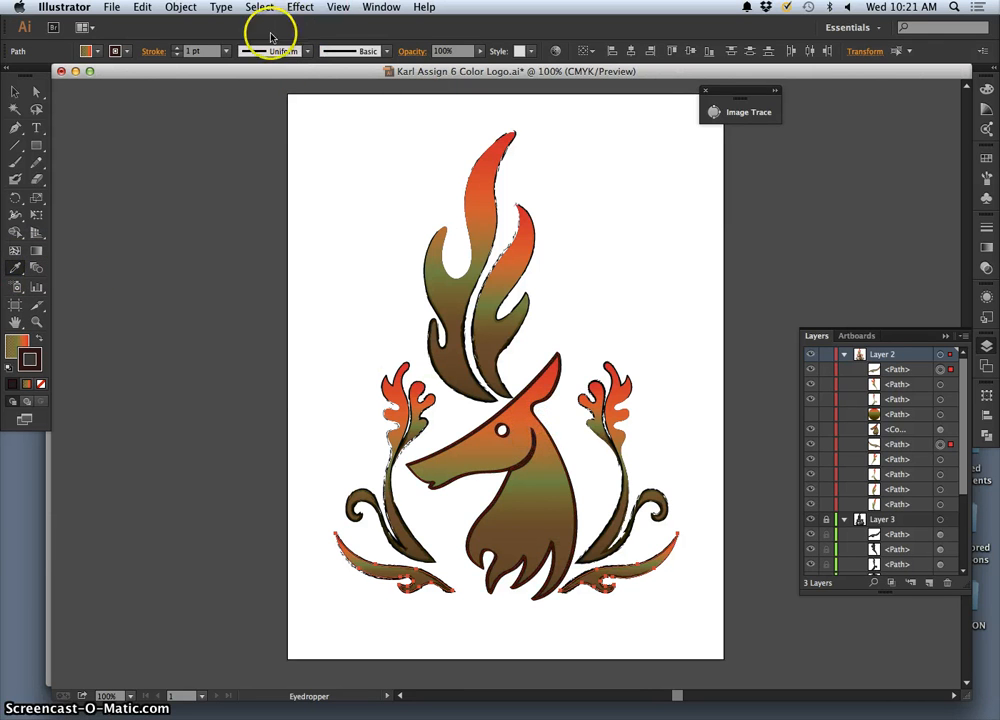
{"action": "left_click", "coordinate": [386, 51]}
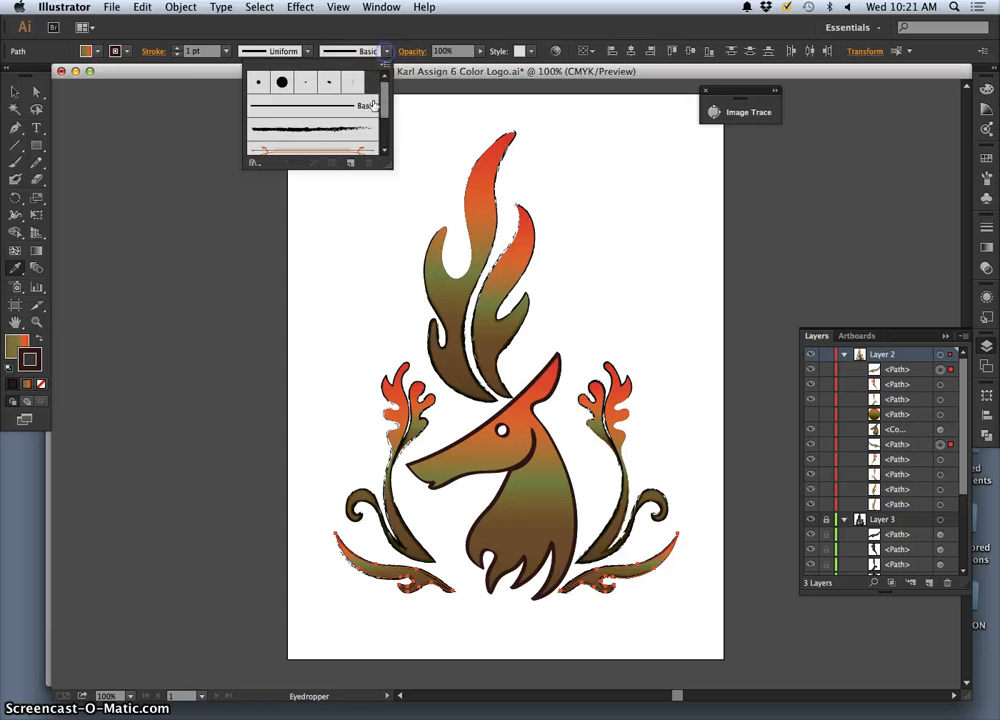
{"action": "left_click", "coordinate": [328, 84]}
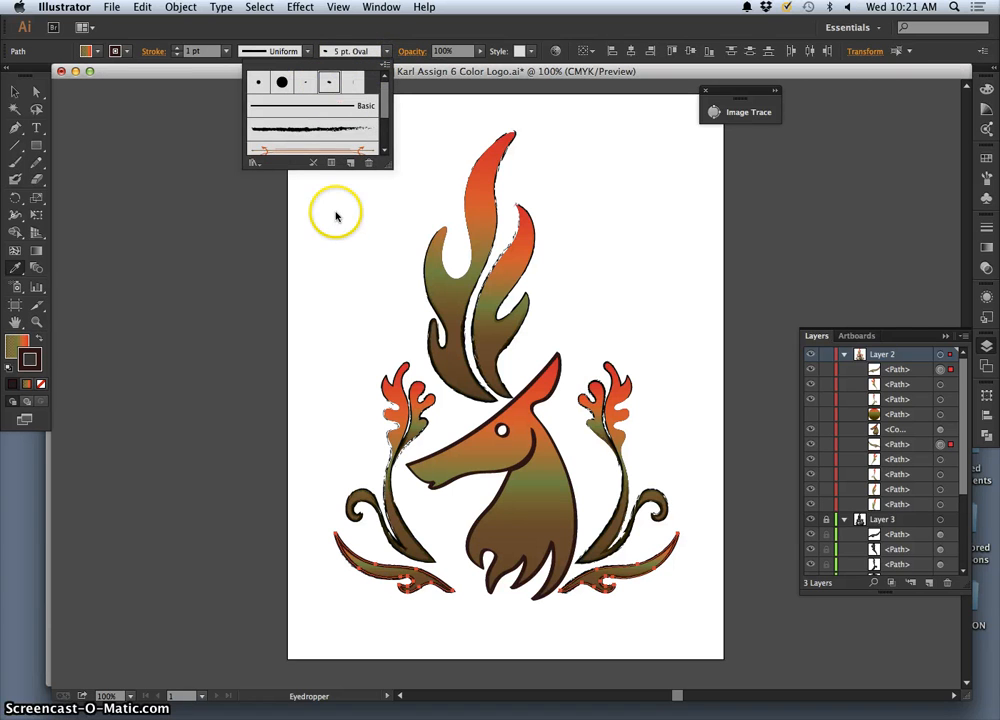
{"action": "left_click", "coordinate": [371, 206]}
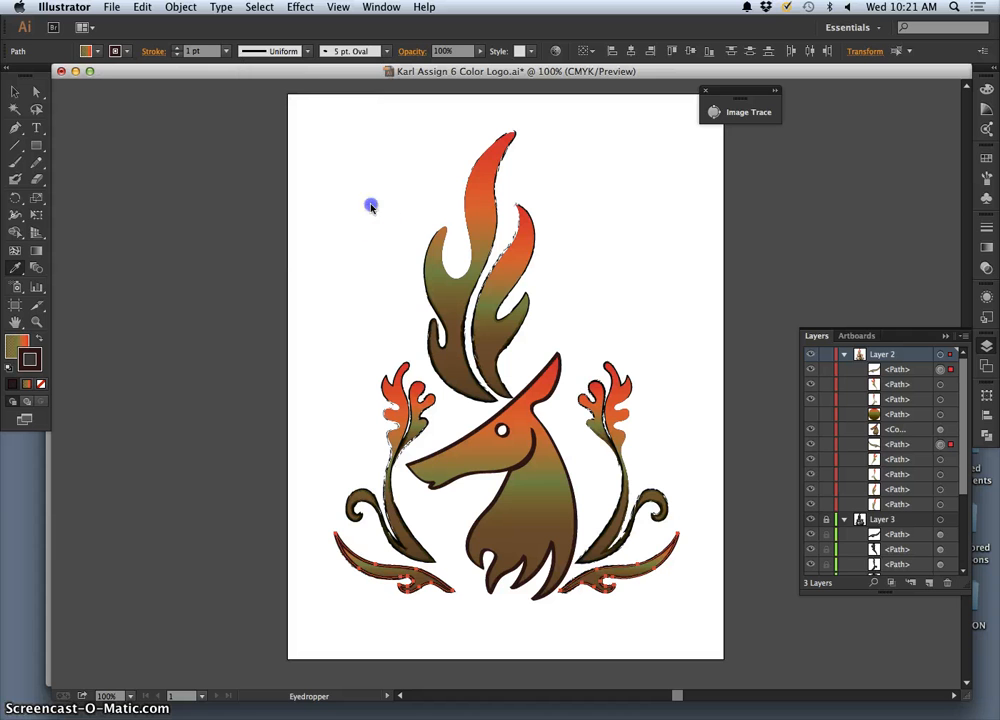
{"action": "left_click", "coordinate": [631, 194]}
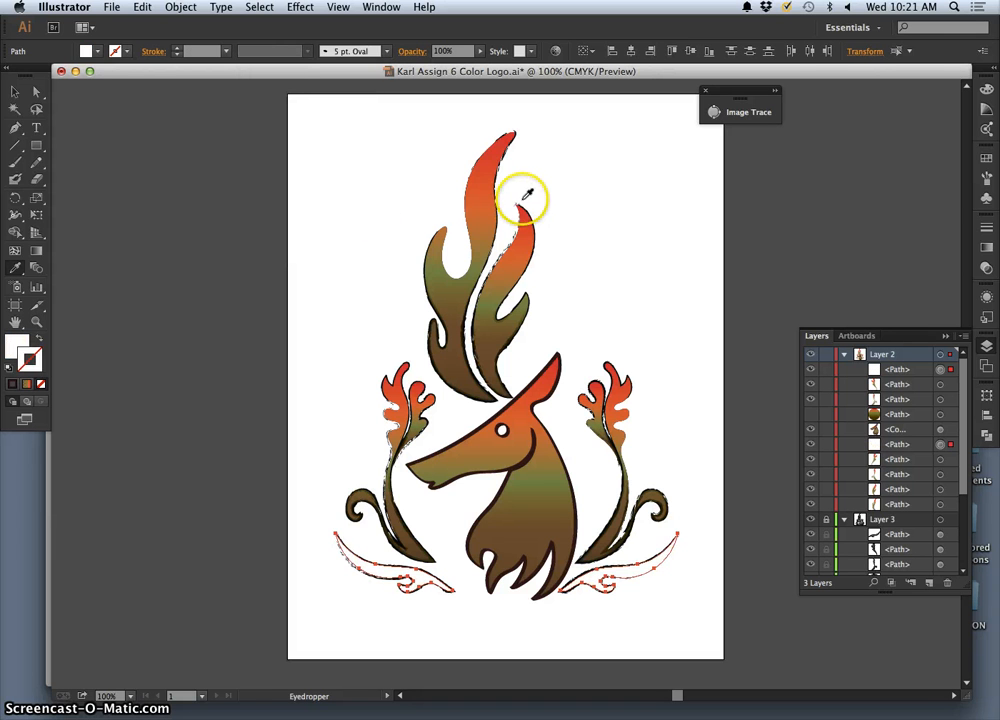
{"action": "left_click", "coordinate": [524, 207]}
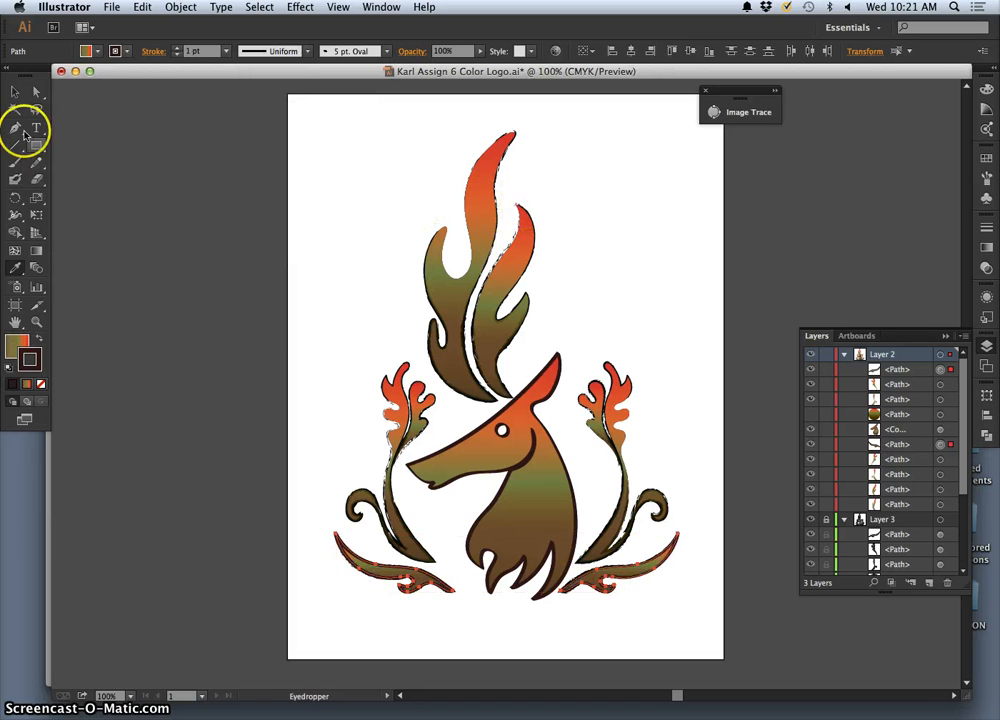
{"action": "left_click", "coordinate": [38, 93]}
{"action": "left_click", "coordinate": [303, 176]}
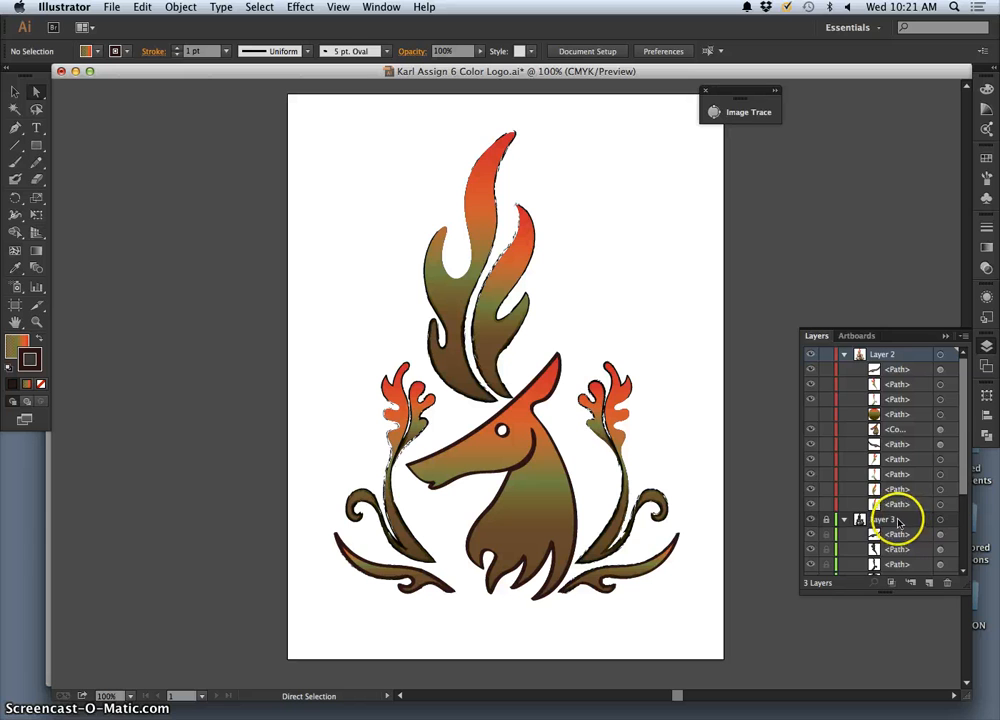
Unlock Layer 3, expand its contents, and toggle the visibility of its topmost path.
{"action": "left_click_drag", "start_coordinate": [958, 473], "coordinate": [958, 522]}
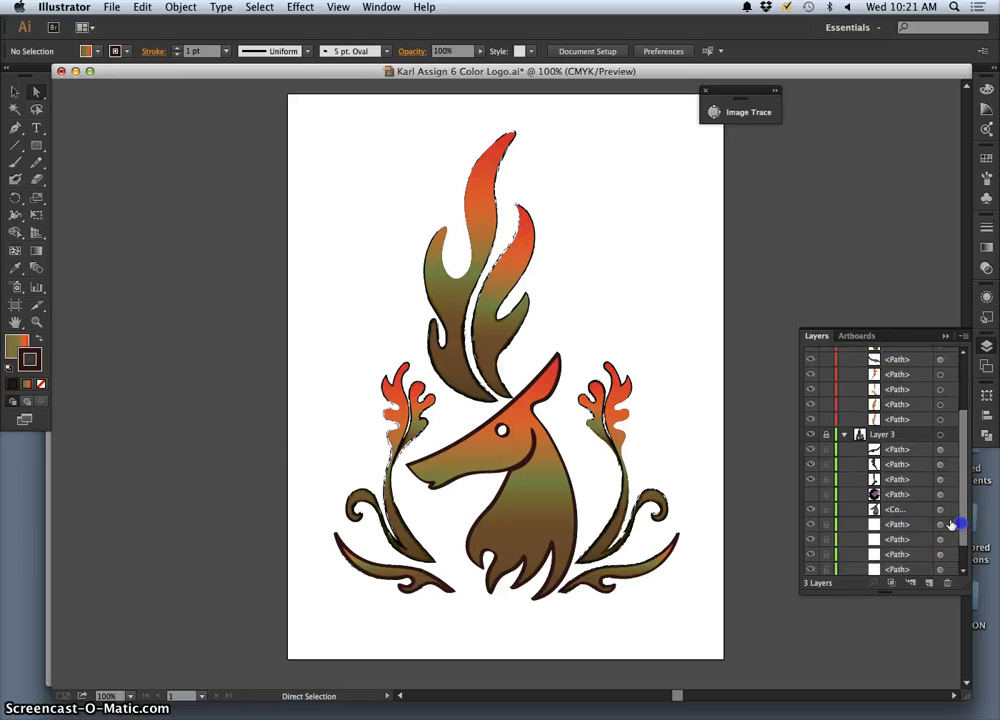
{"action": "left_click", "coordinate": [827, 436]}
{"action": "left_click", "coordinate": [844, 436]}
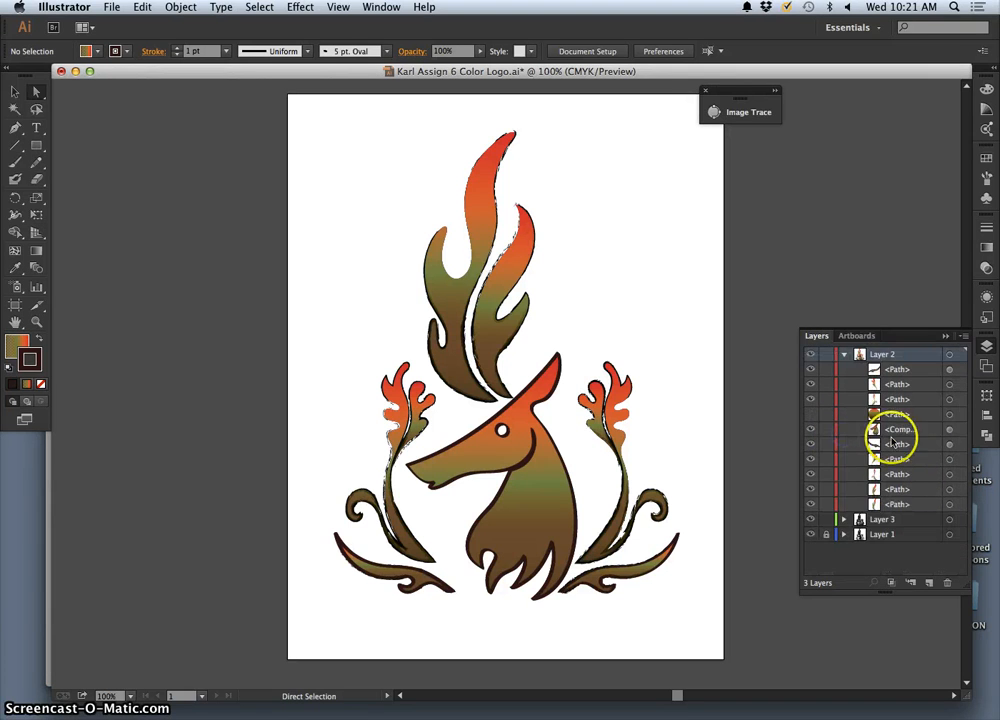
{"action": "left_click", "coordinate": [845, 519]}
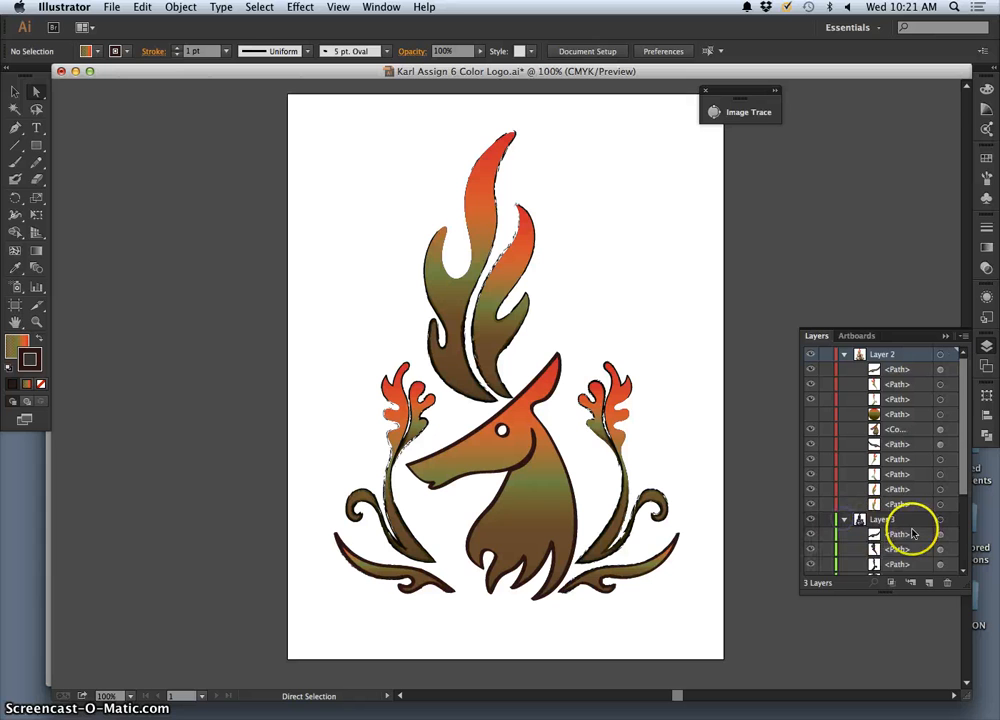
{"action": "left_click", "coordinate": [810, 537]}
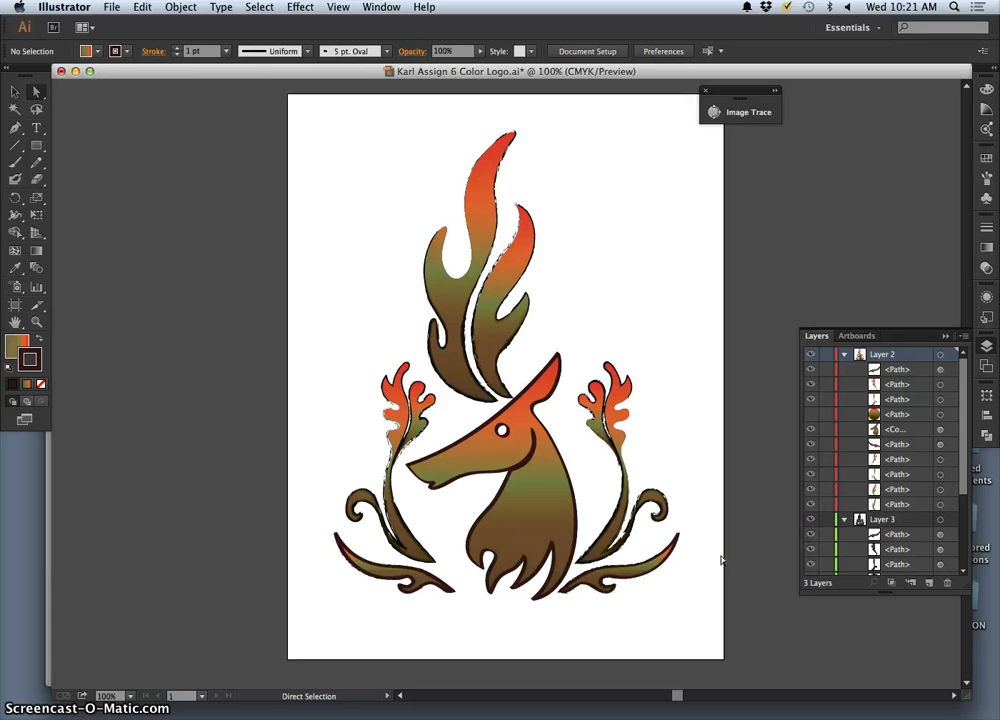
Examine the dark brown outlines of the deer head and bottom scrolls up close at 200%.
{"action": "key", "text": "super+minus"}
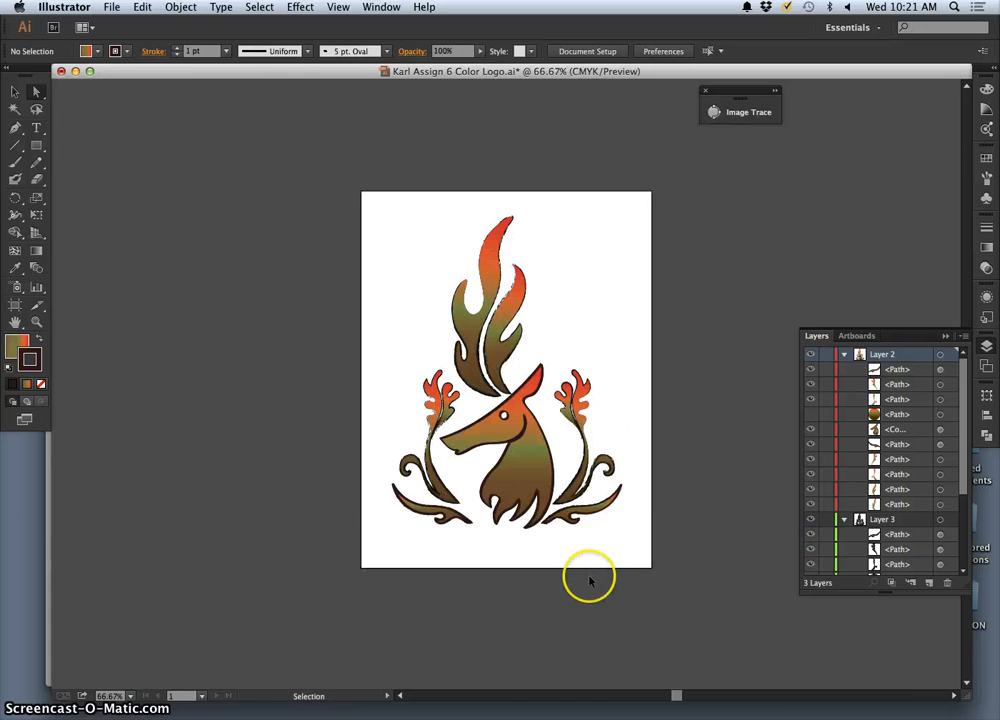
{"action": "key", "text": "super+equal"}
{"action": "key", "text": "super+equal"}
{"action": "key", "text": "super+equal"}
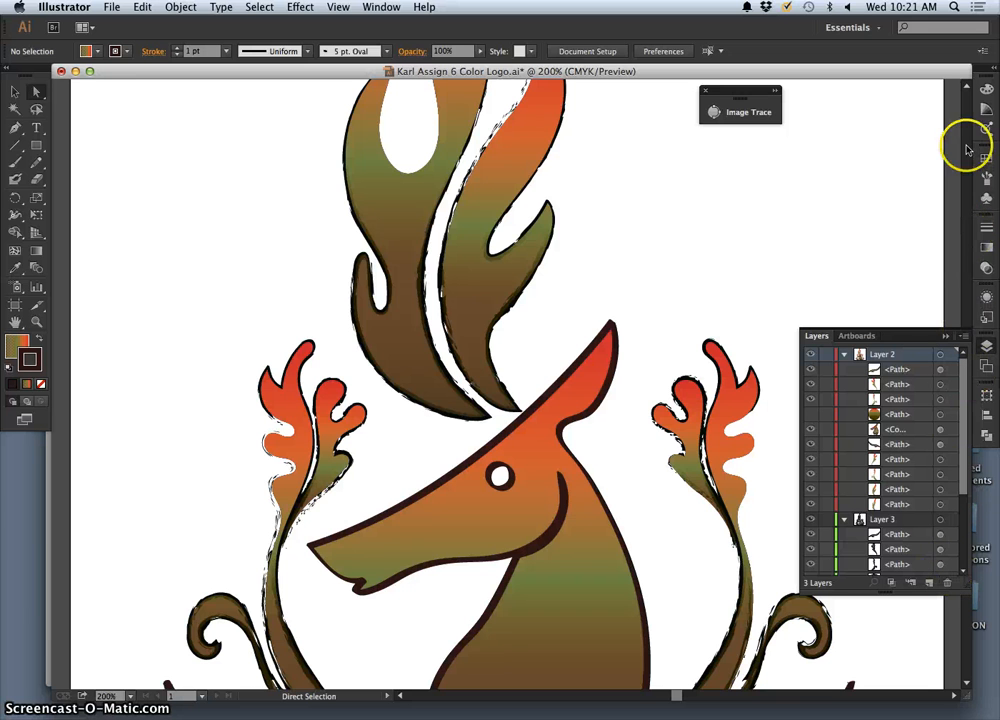
{"action": "left_click_drag", "start_coordinate": [613, 380], "coordinate": [639, 247]}
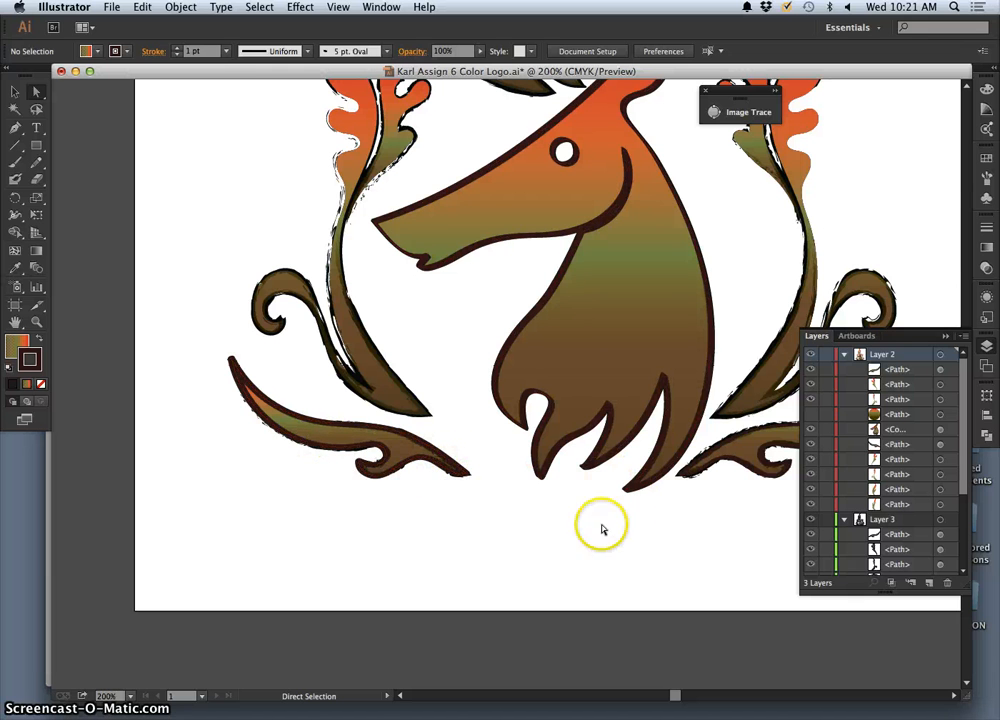
Target the right-hand bottom scroll path in Layer 3, remove its stroke, and deselect it.
{"action": "left_click_drag", "start_coordinate": [636, 522], "coordinate": [519, 529]}
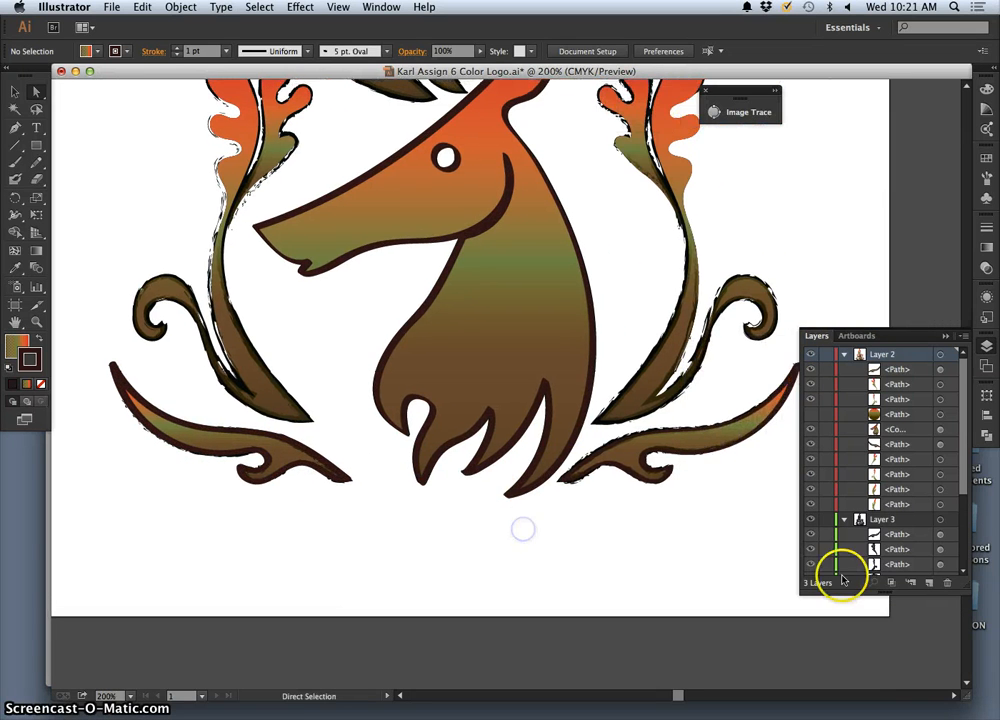
{"action": "left_click", "coordinate": [939, 537]}
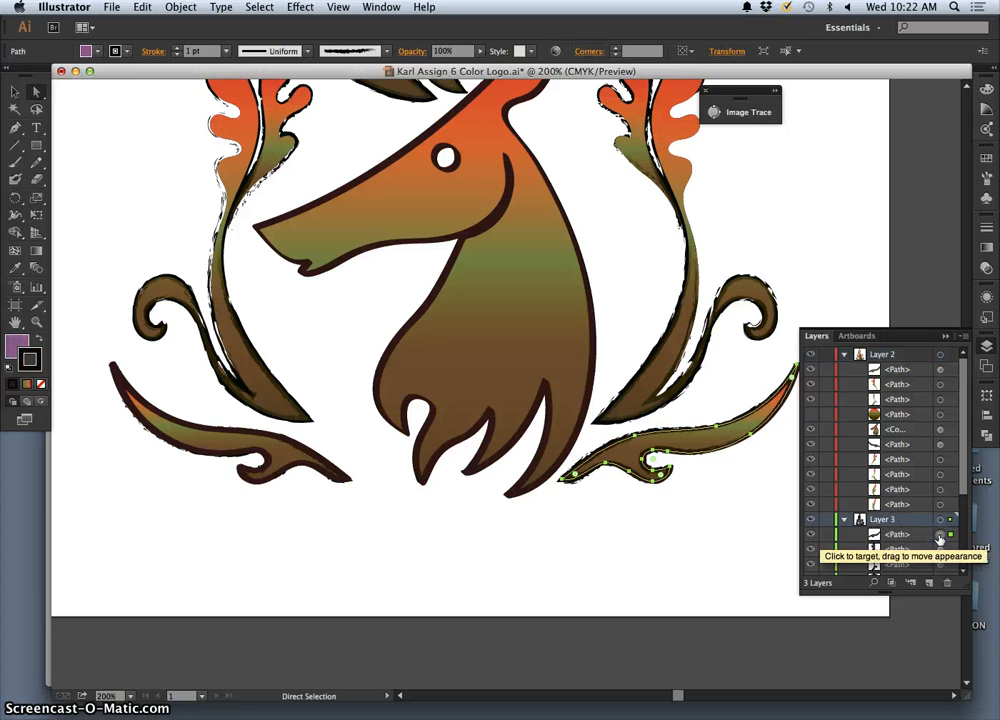
{"action": "left_click", "coordinate": [30, 361]}
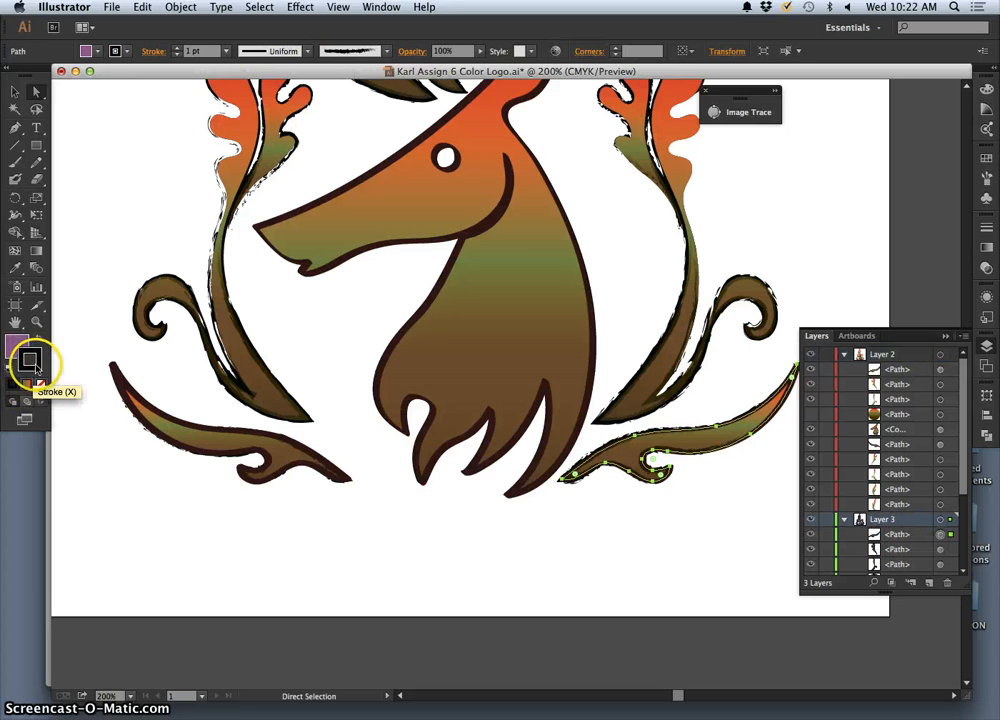
{"action": "left_click", "coordinate": [43, 389]}
{"action": "left_click", "coordinate": [482, 553]}
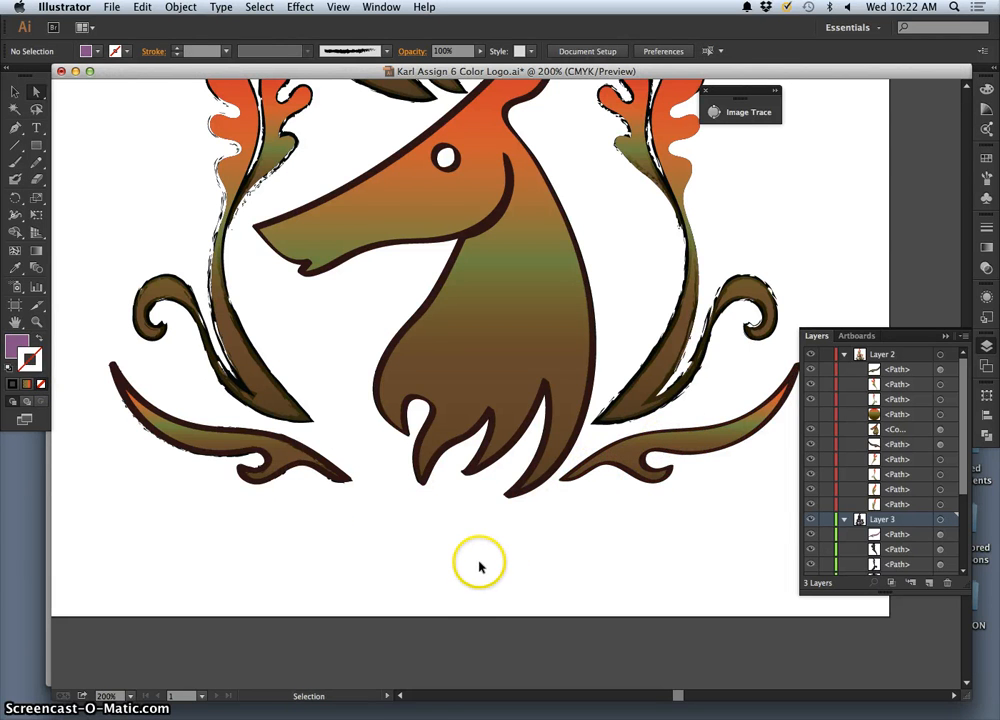
{"action": "key", "text": "super+minus"}
{"action": "key", "text": "super+minus"}
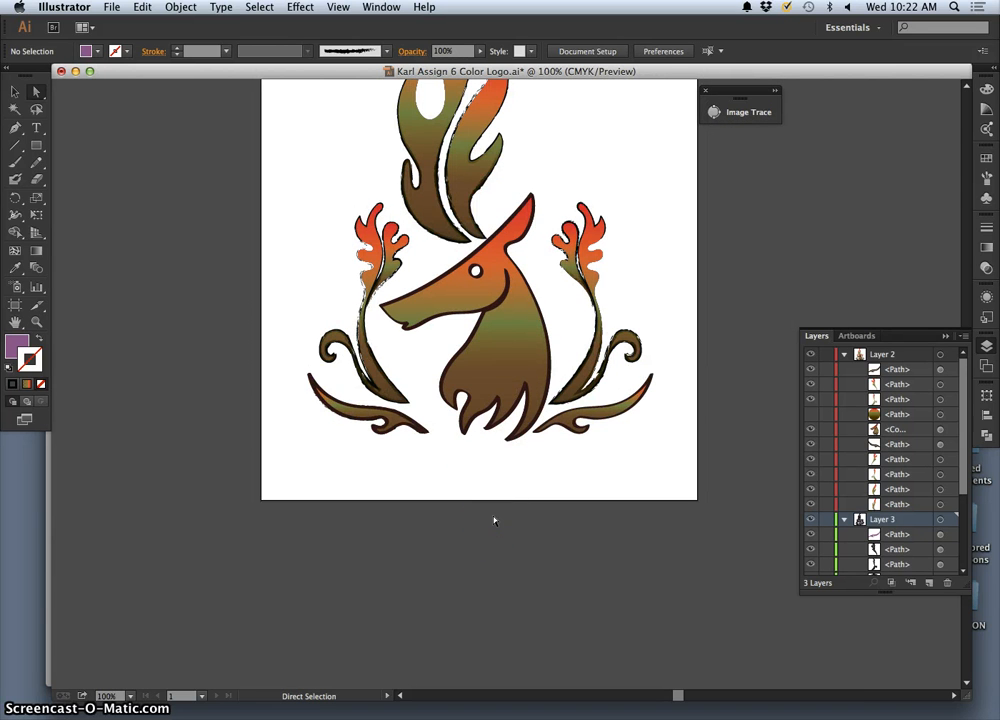
{"action": "left_click", "coordinate": [398, 425]}
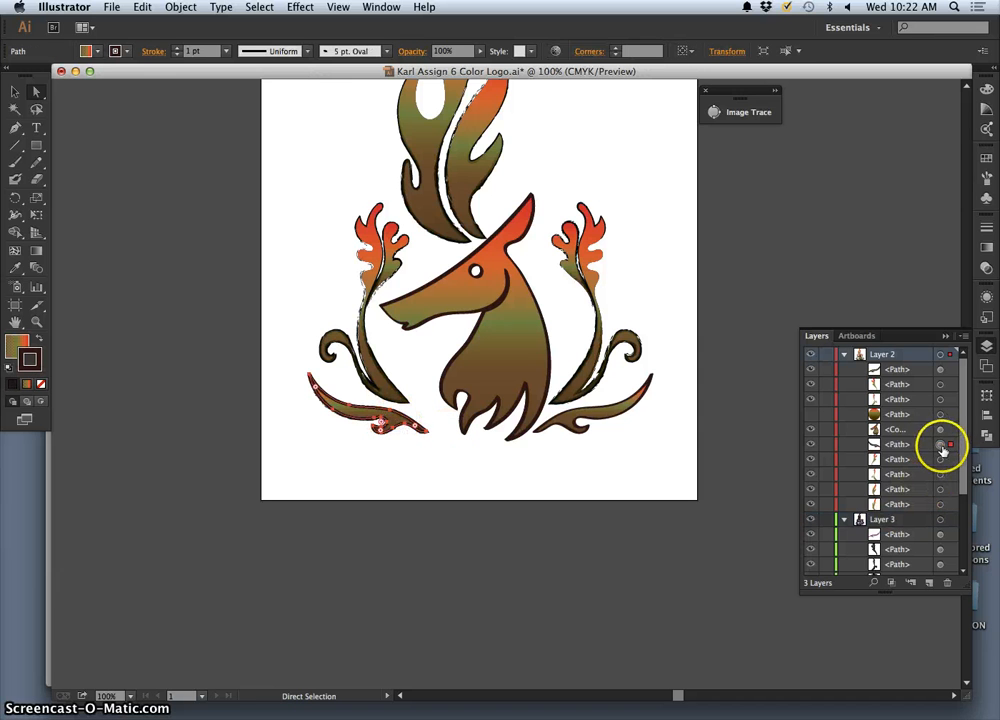
{"action": "left_click", "coordinate": [41, 385]}
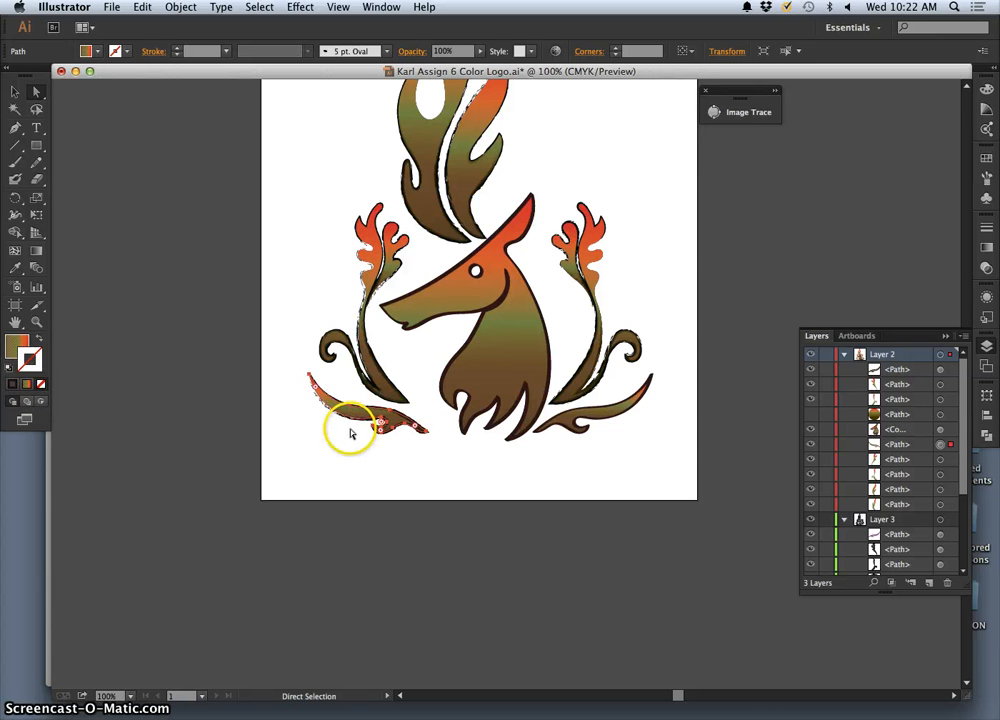
{"action": "key", "text": "ctrl+z"}
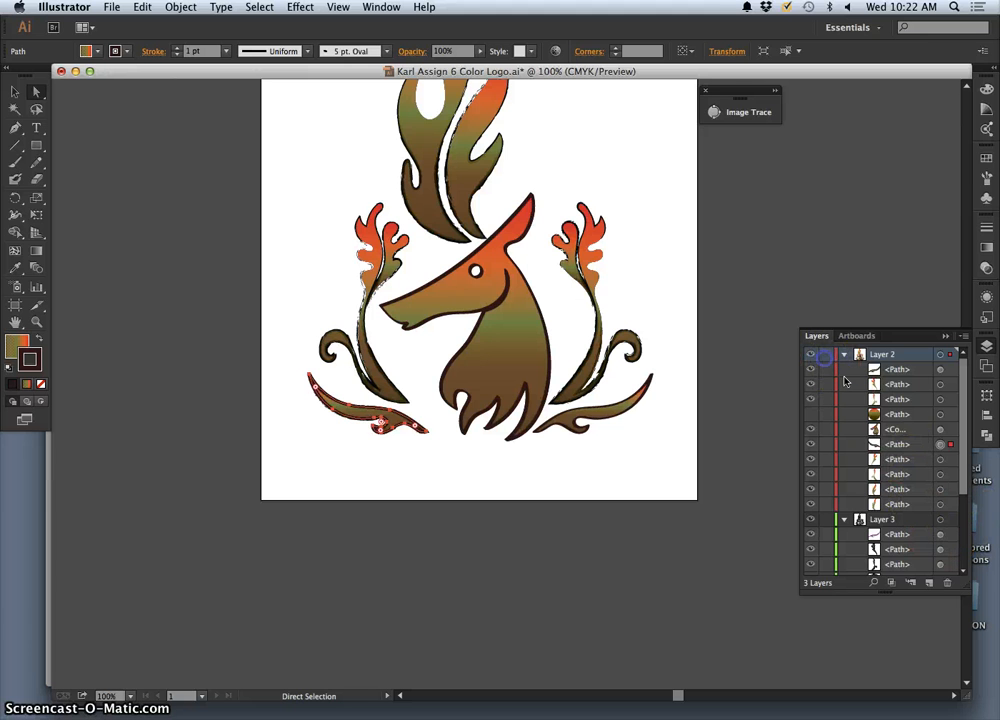
Target the left-hand bottom scroll path in Layer 3, remove its stroke, and deselect it.
{"action": "left_click_drag", "start_coordinate": [962, 489], "coordinate": [964, 557]}
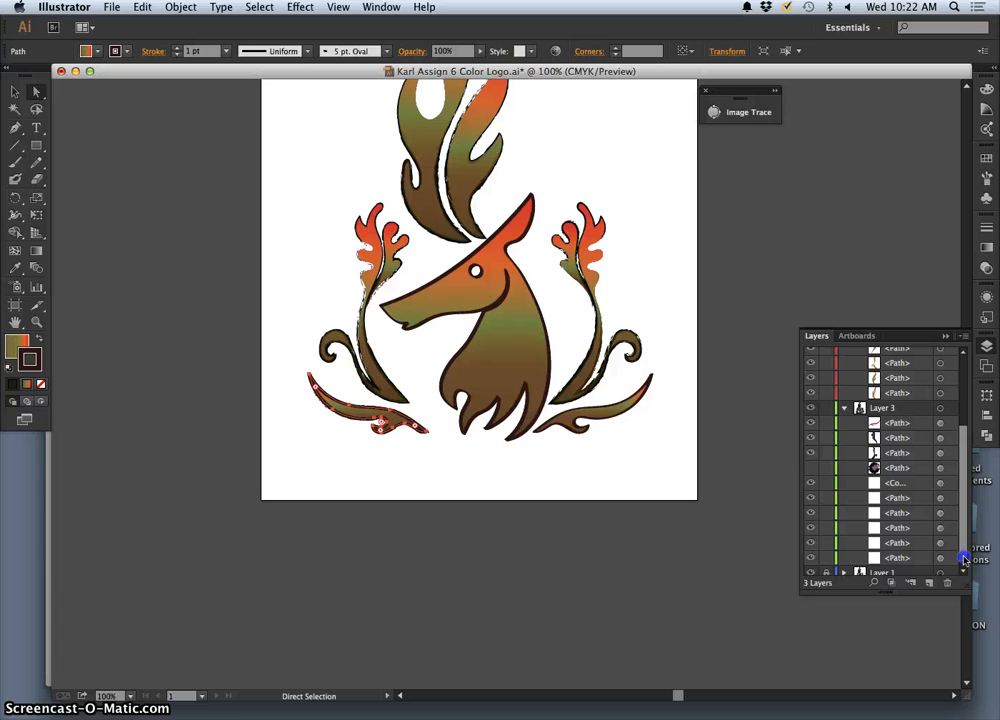
{"action": "left_click", "coordinate": [938, 494]}
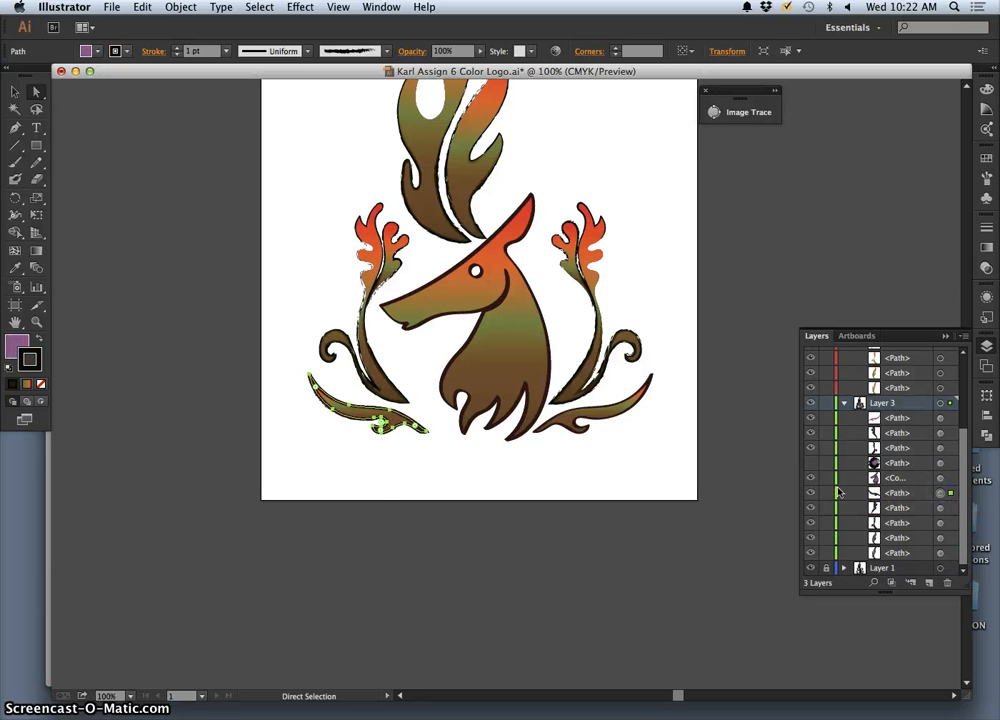
{"action": "left_click", "coordinate": [41, 385]}
{"action": "left_click", "coordinate": [335, 453]}
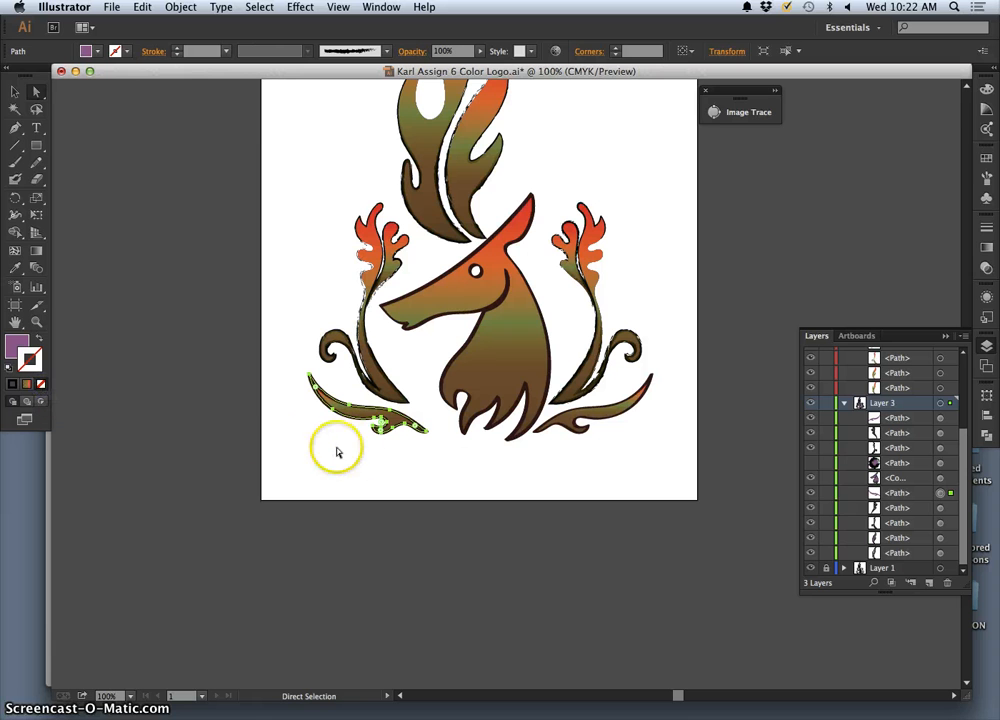
{"action": "left_click", "coordinate": [465, 465]}
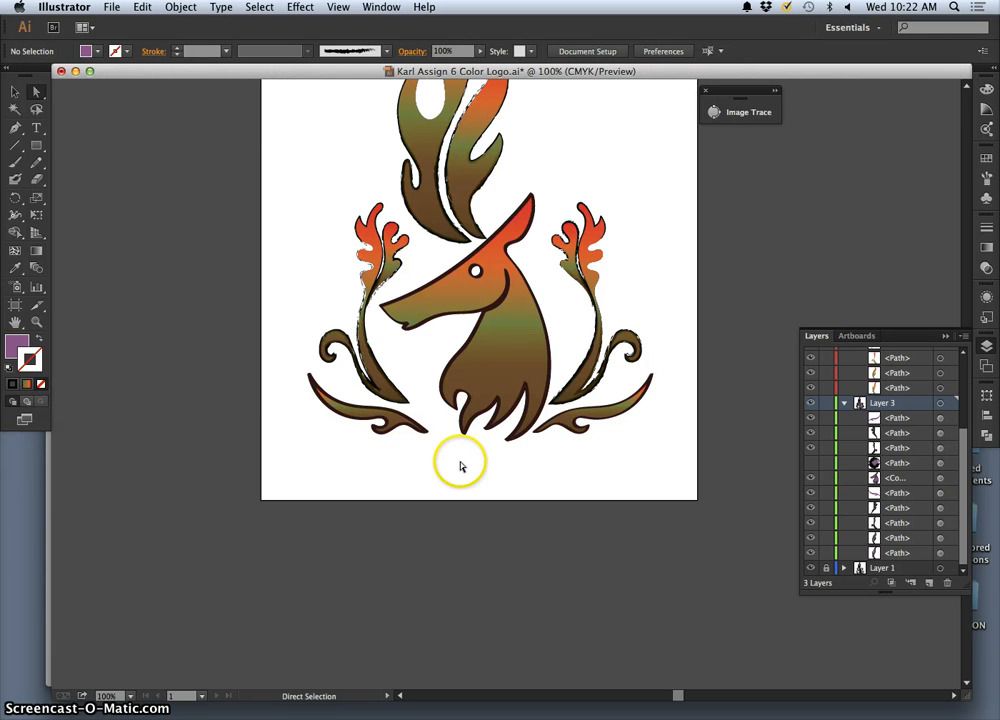
{"action": "key", "text": "super+minus"}
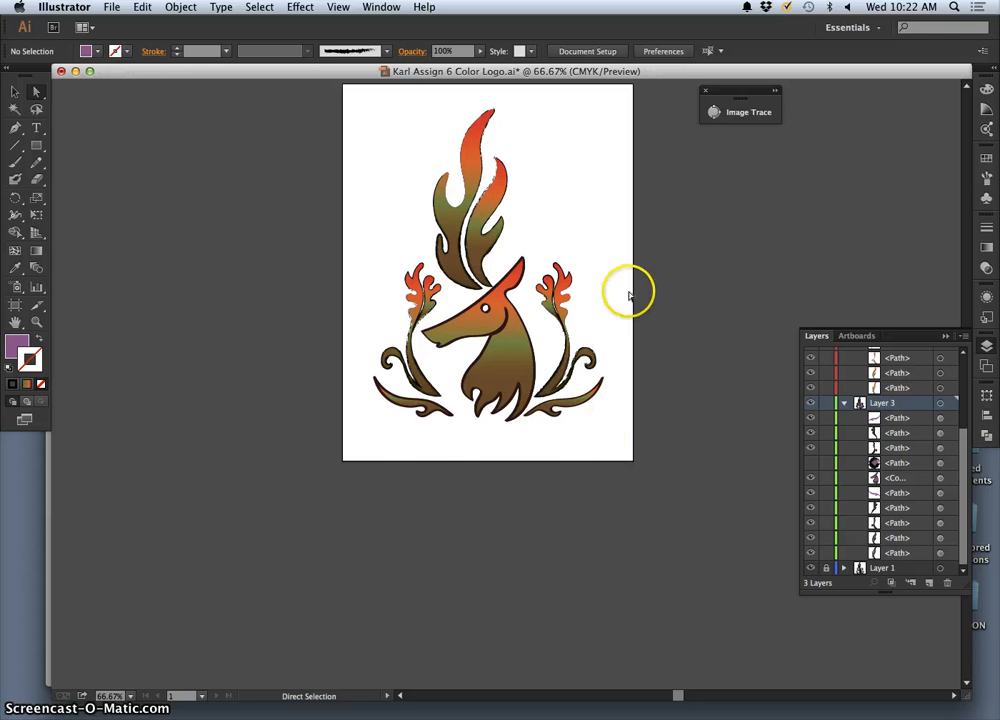
{"action": "scroll", "coordinate": [619, 310], "scroll_direction": "up", "scroll_amount": 3}
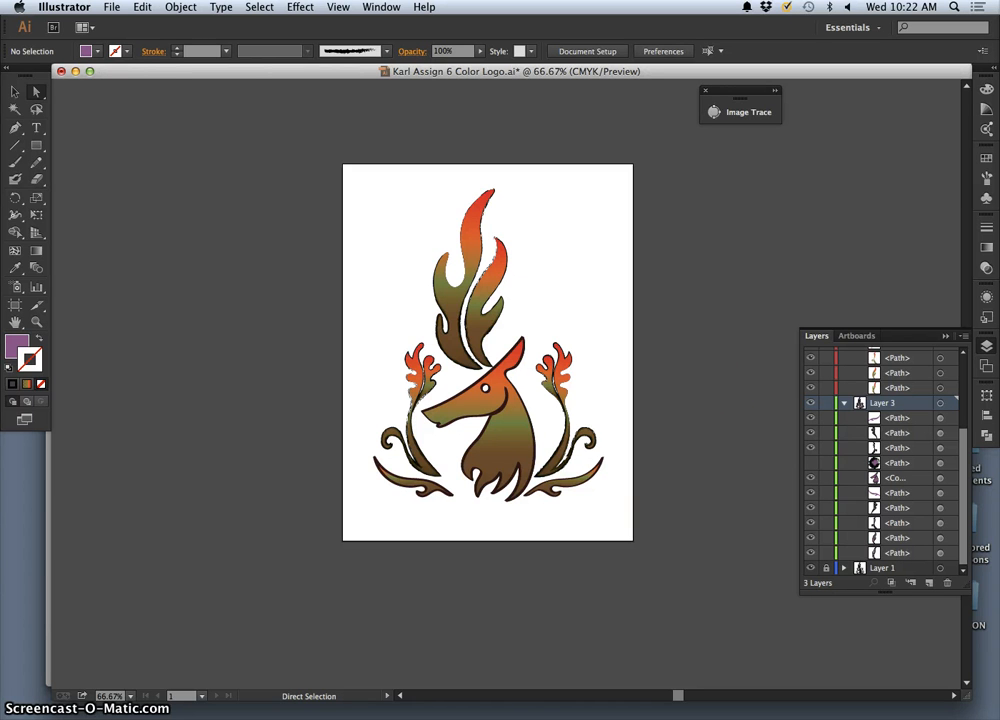
Switch to Photoshop to view the logo color test with its layer effects, and return to the Illustrator logo document.
{"action": "mouse_move", "coordinate": [493, 718]}
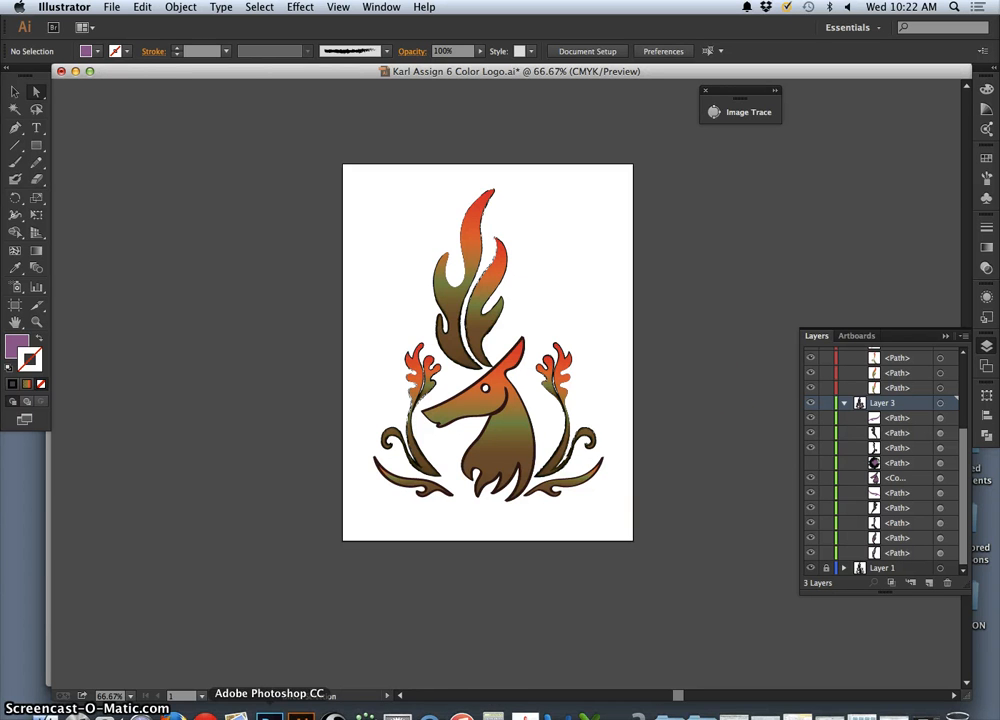
{"action": "left_click", "coordinate": [269, 714]}
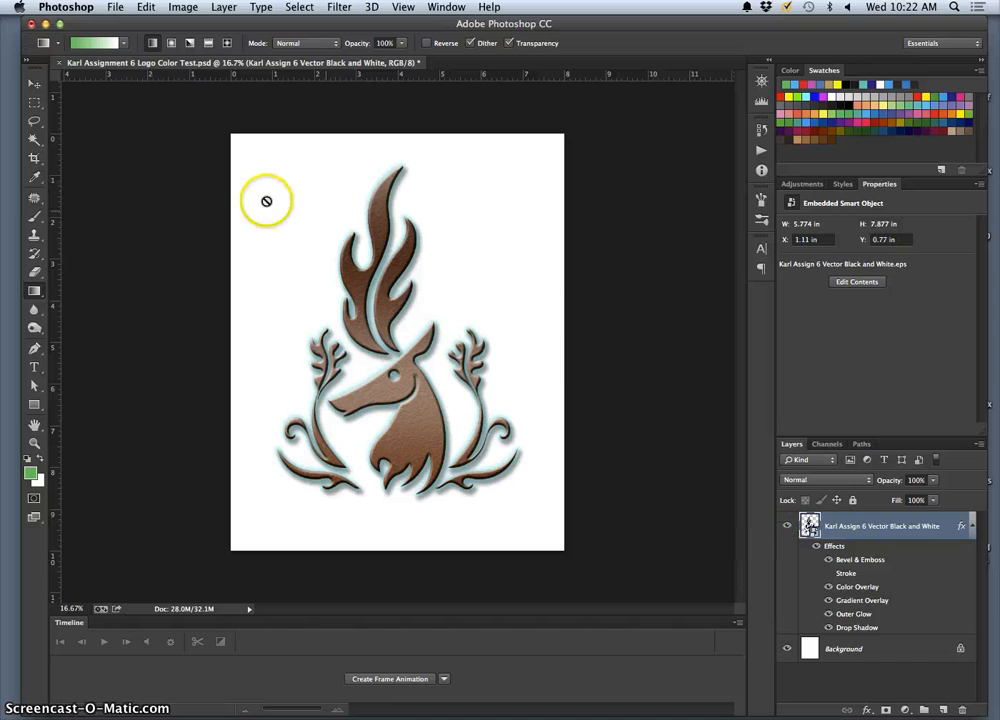
{"action": "left_click", "coordinate": [45, 23]}
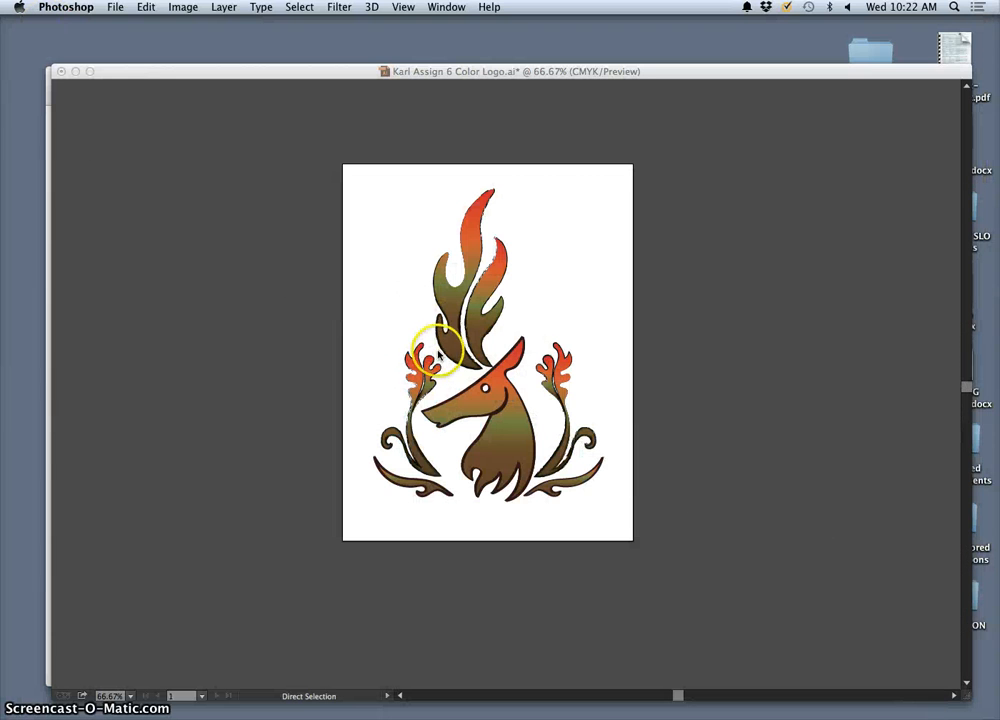
{"action": "left_click", "coordinate": [530, 317]}
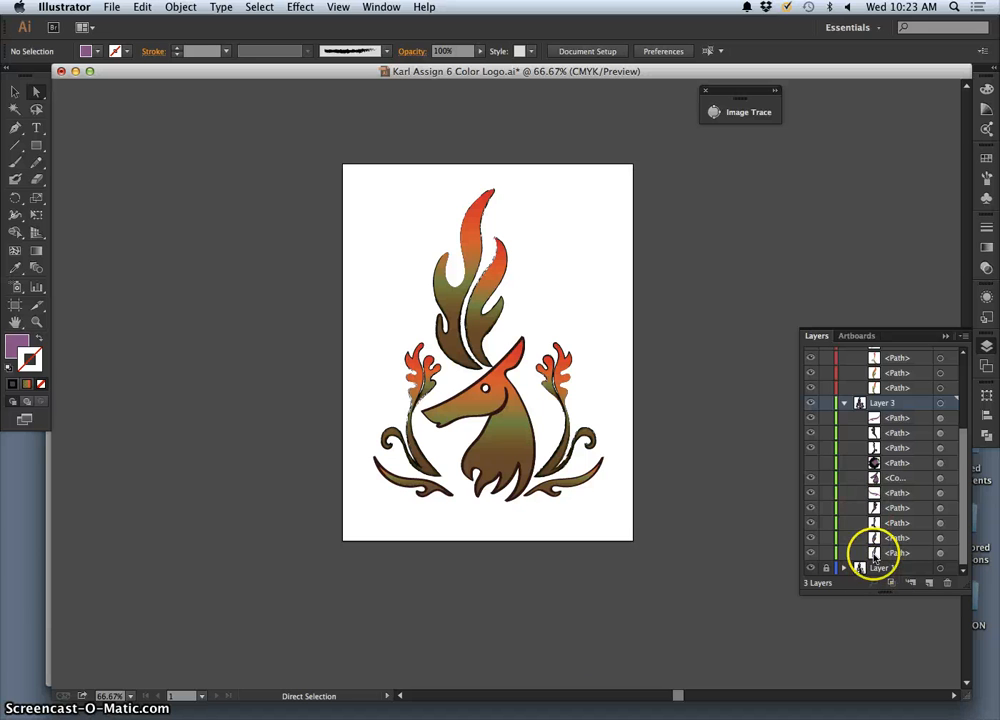
Collapse and lock Layers 3 and 2, unlock Layer 1, and copy all of its black logo artwork.
{"action": "left_click", "coordinate": [844, 403]}
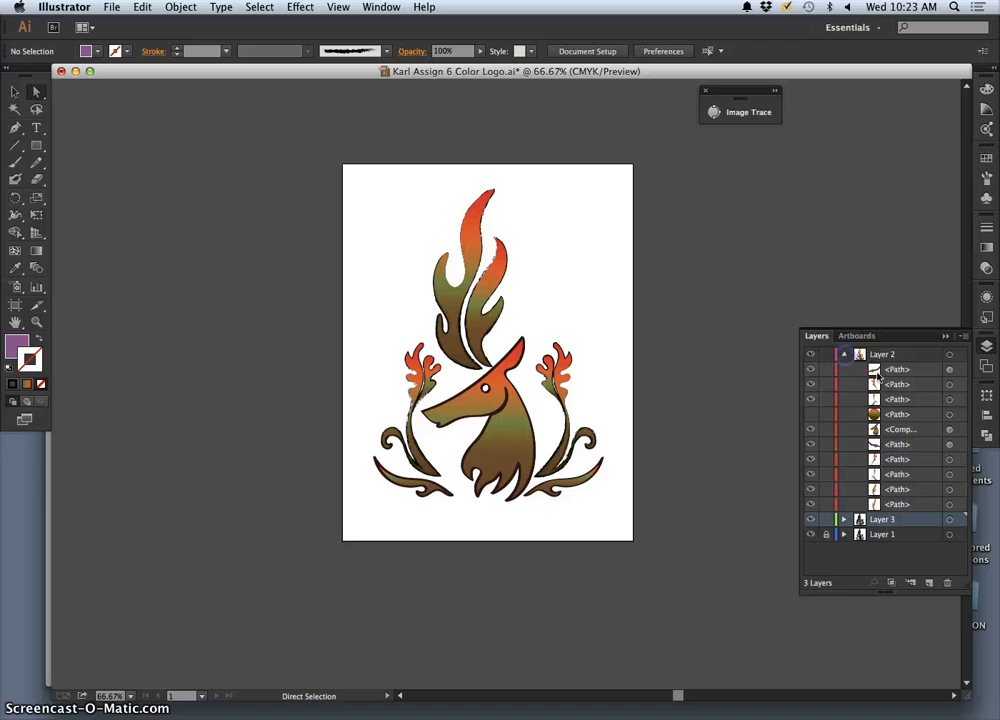
{"action": "left_click", "coordinate": [843, 354]}
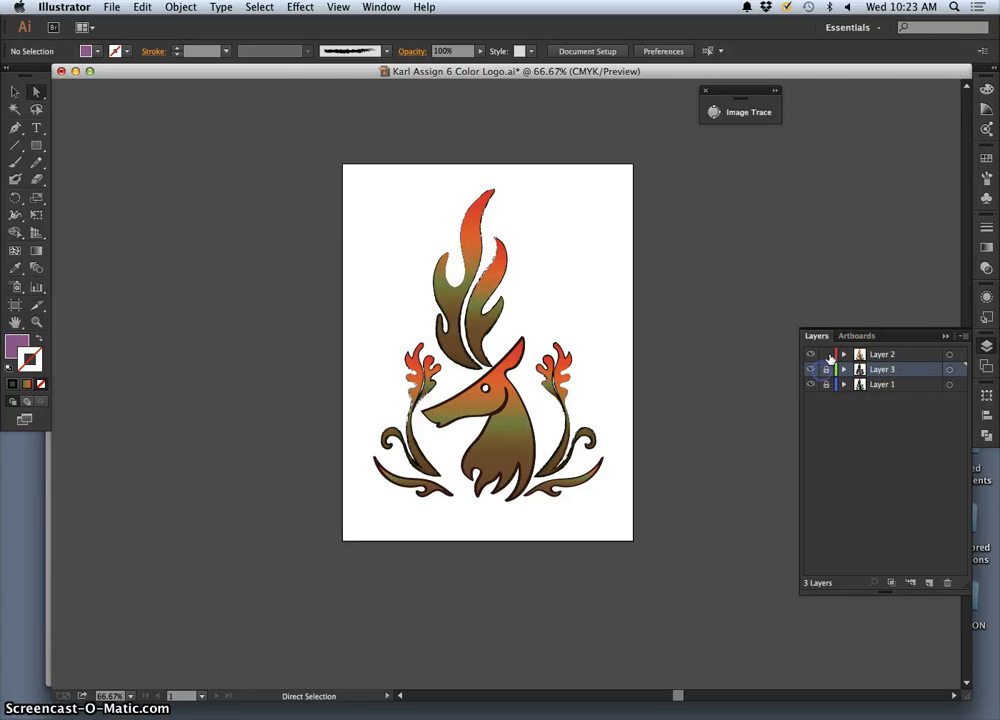
{"action": "left_click", "coordinate": [949, 386]}
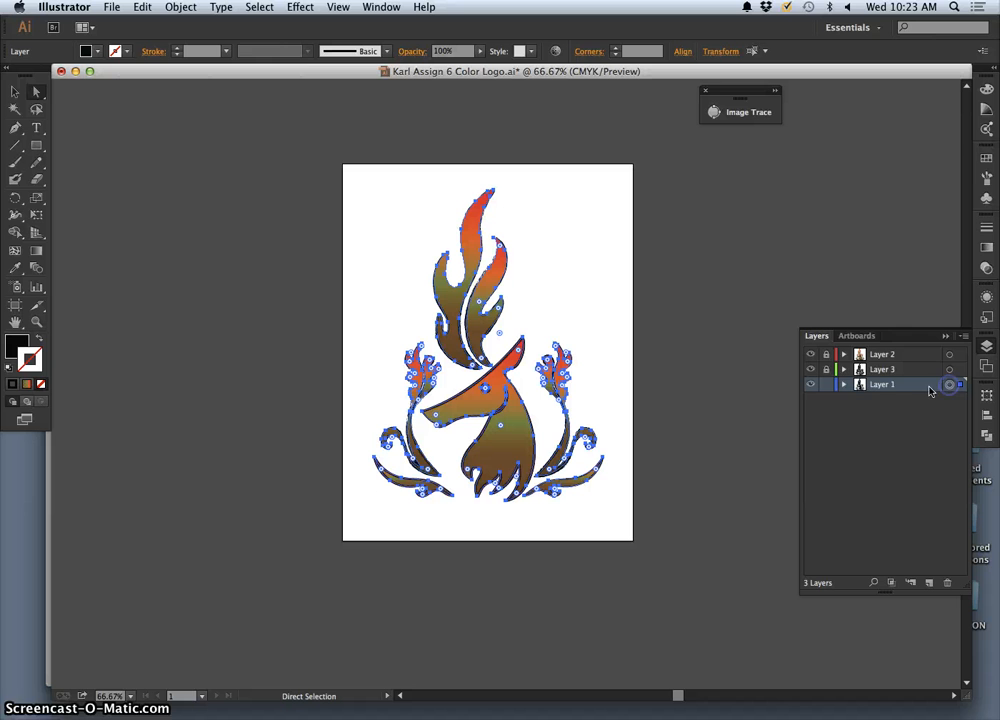
{"action": "left_click", "coordinate": [141, 8]}
{"action": "left_click", "coordinate": [155, 74]}
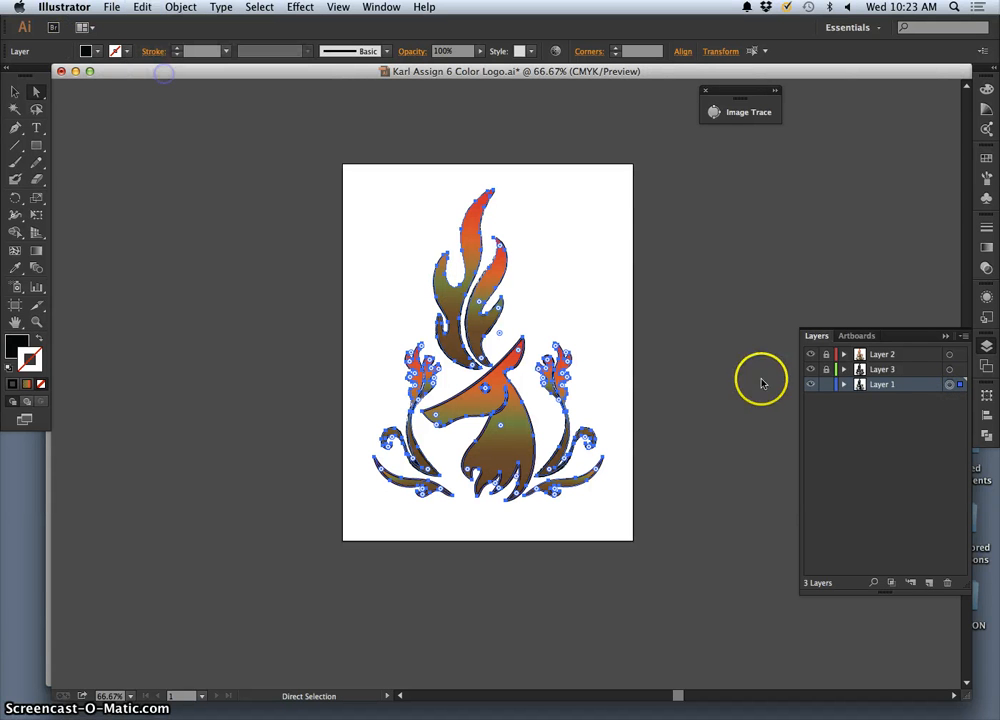
Paste the black logo in place on a new Layer 4, lock and hide Layer 1, and move Layer 4 above Layer 2.
{"action": "left_click", "coordinate": [928, 582]}
{"action": "left_click", "coordinate": [136, 8]}
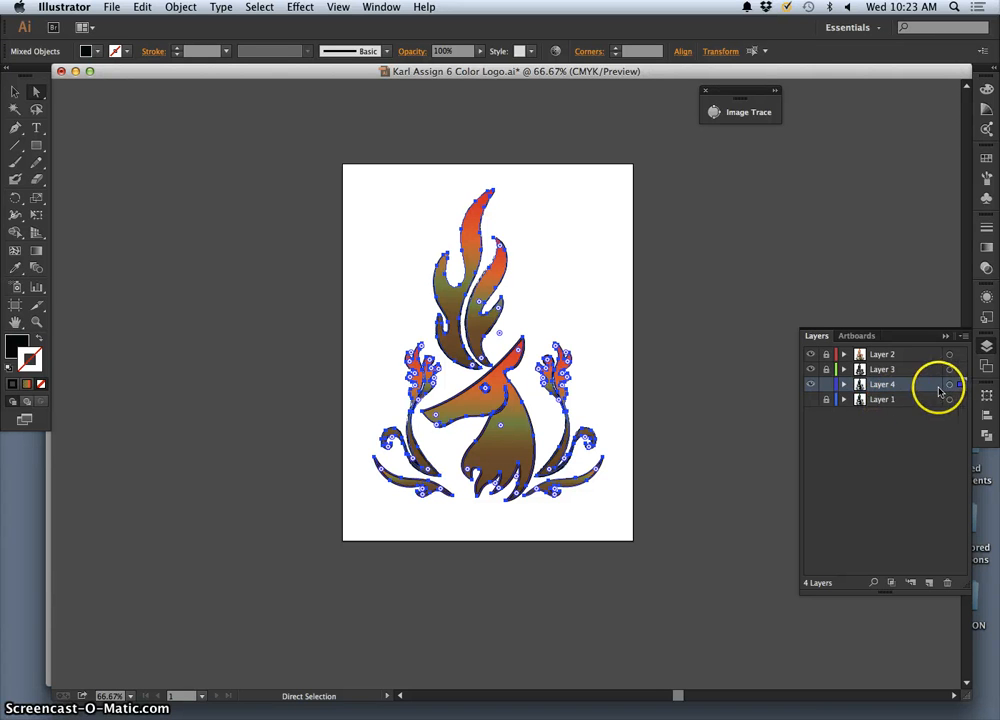
{"action": "left_click_drag", "start_coordinate": [876, 390], "coordinate": [877, 349]}
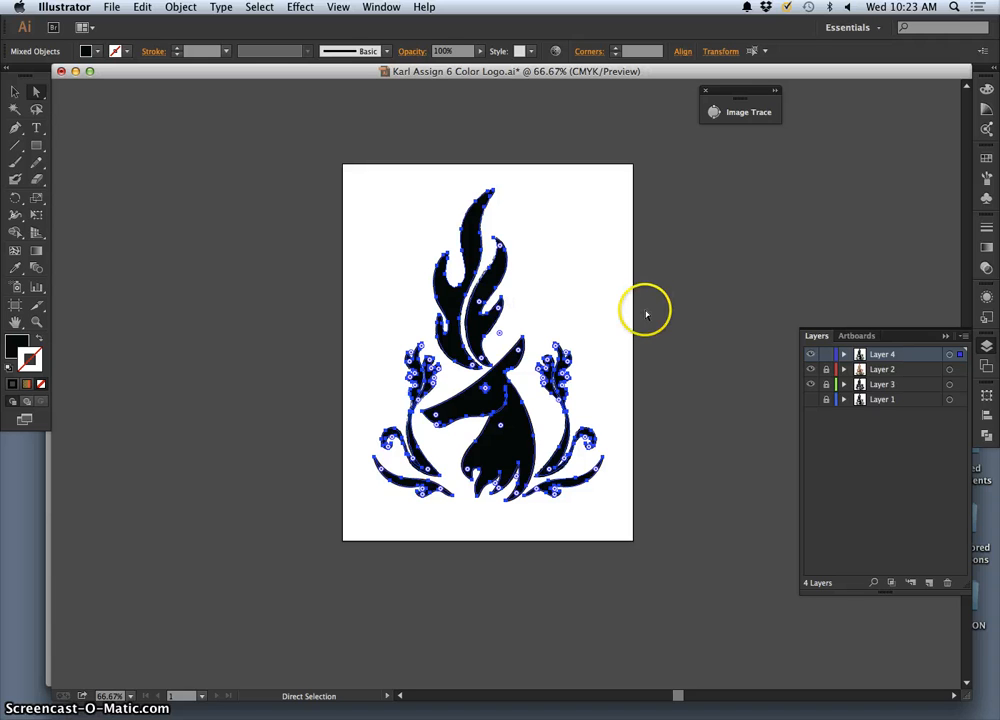
Apply the Fading Sky gradient to the strokes of all Layer 4 artwork.
{"action": "left_click", "coordinate": [988, 249]}
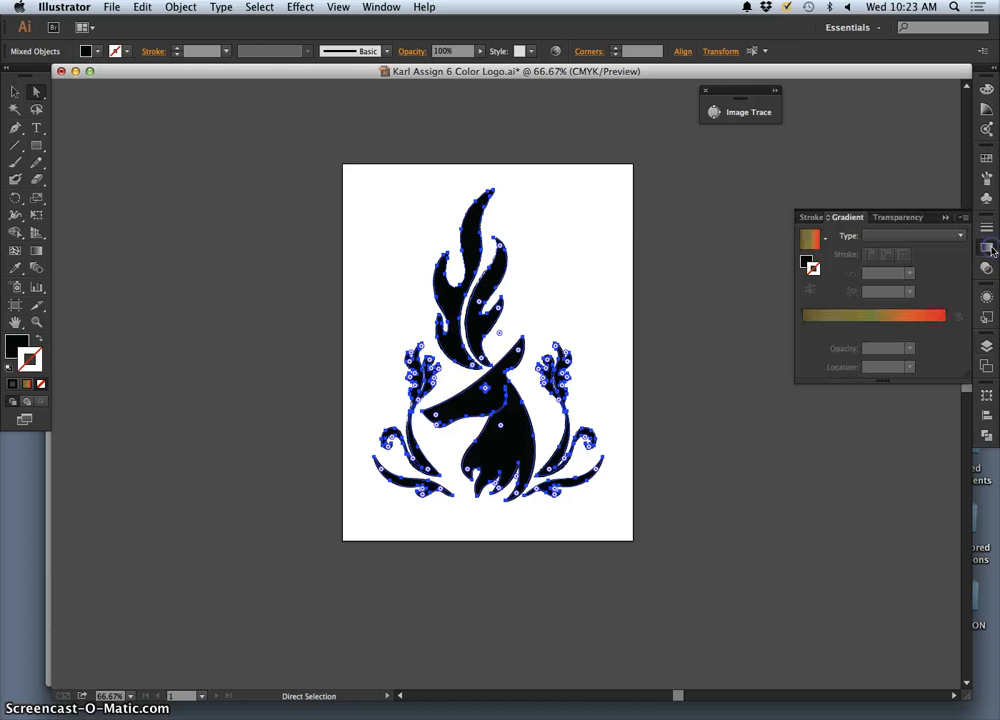
{"action": "left_click", "coordinate": [825, 242]}
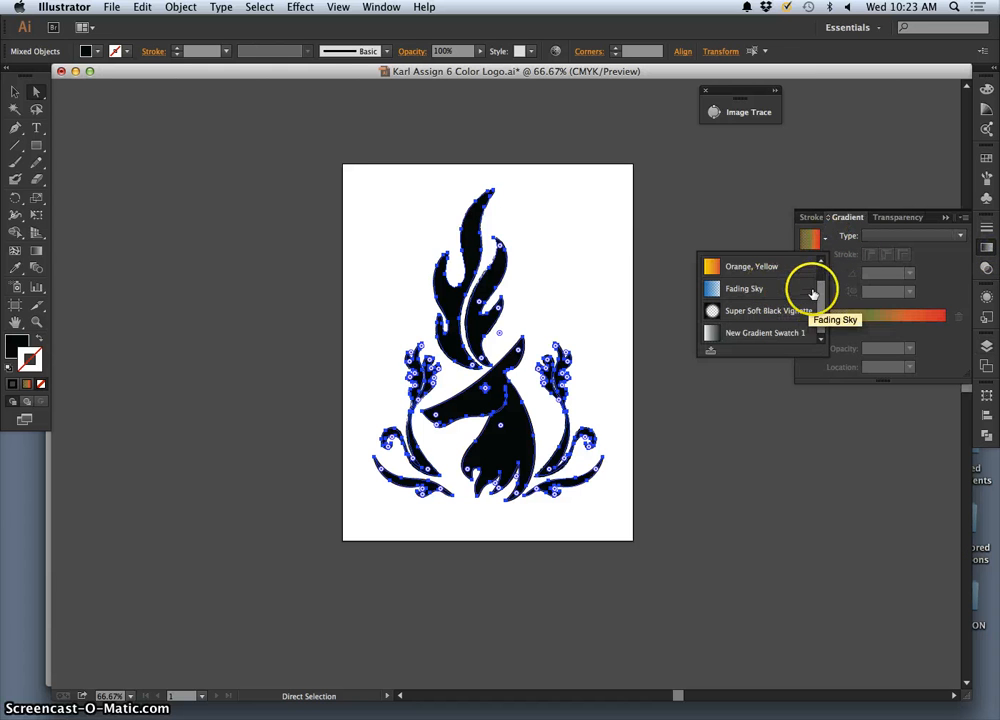
{"action": "left_click", "coordinate": [821, 265]}
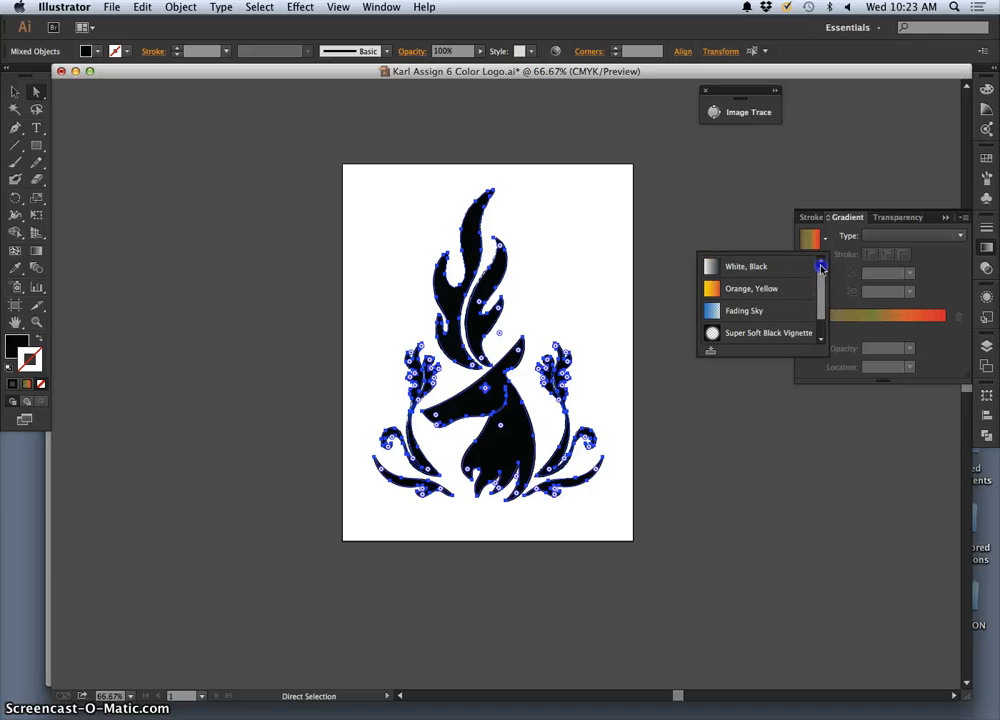
{"action": "left_click", "coordinate": [773, 311]}
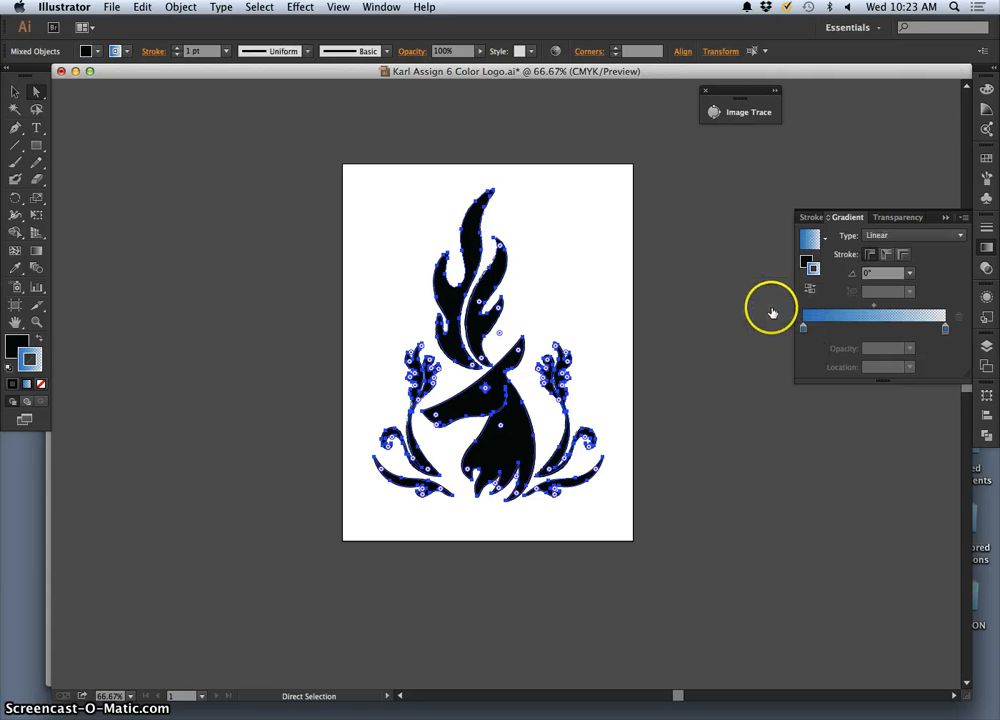
Recolor the stroke gradient's opaque starting stop to dark gray-green with C 25, M 0, Y 17 and K 79.
{"action": "left_click", "coordinate": [946, 330]}
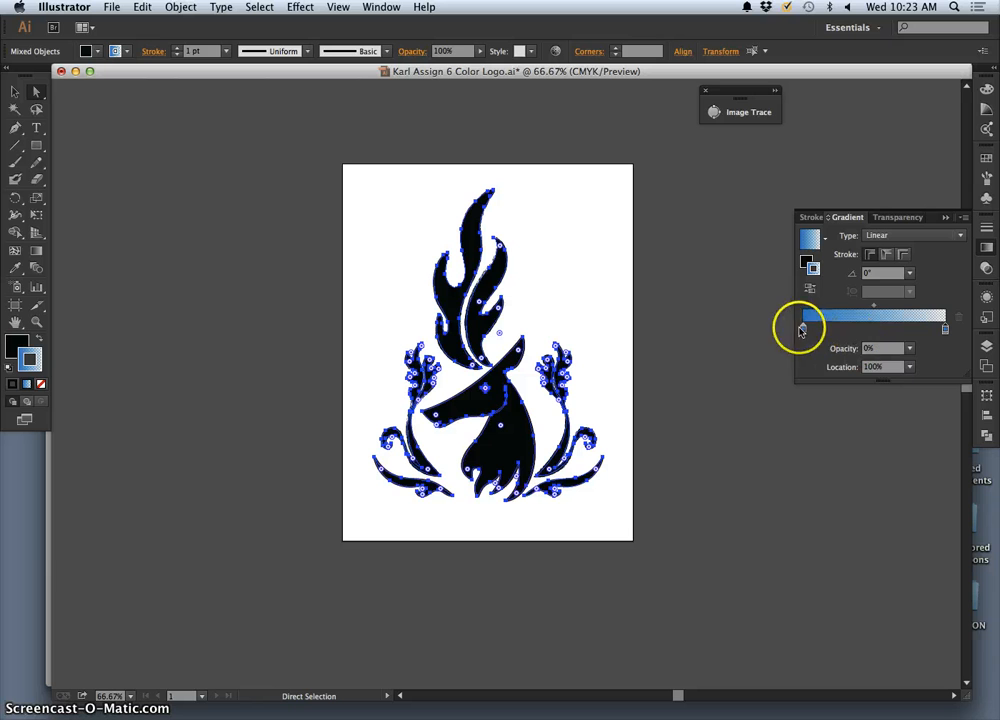
{"action": "left_click", "coordinate": [946, 330]}
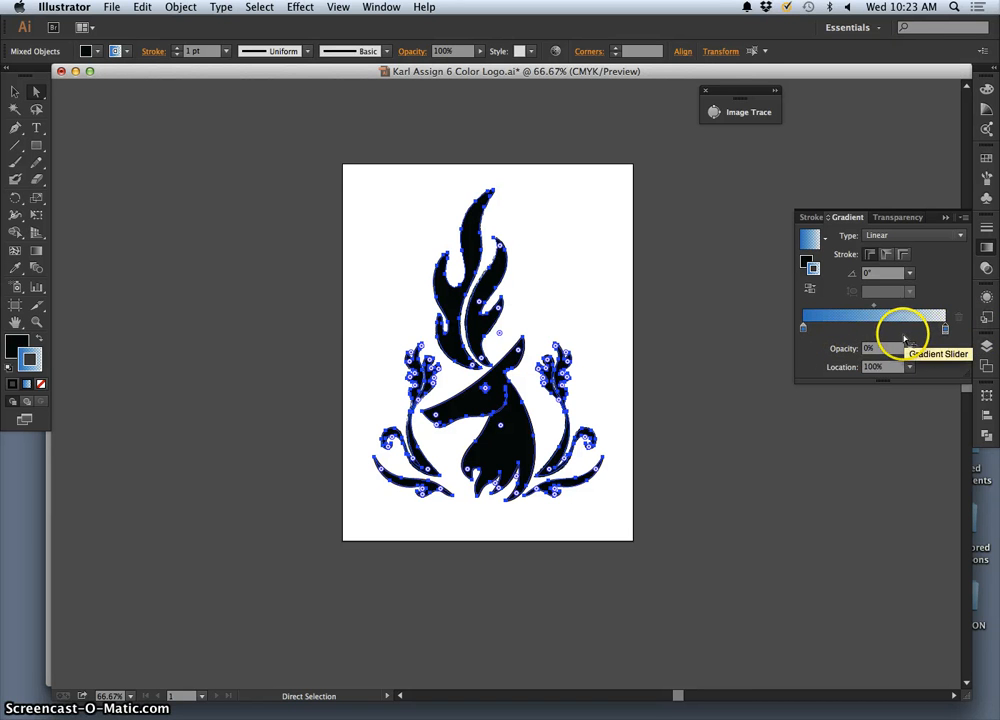
{"action": "left_click", "coordinate": [805, 329]}
{"action": "double_click", "coordinate": [804, 330]}
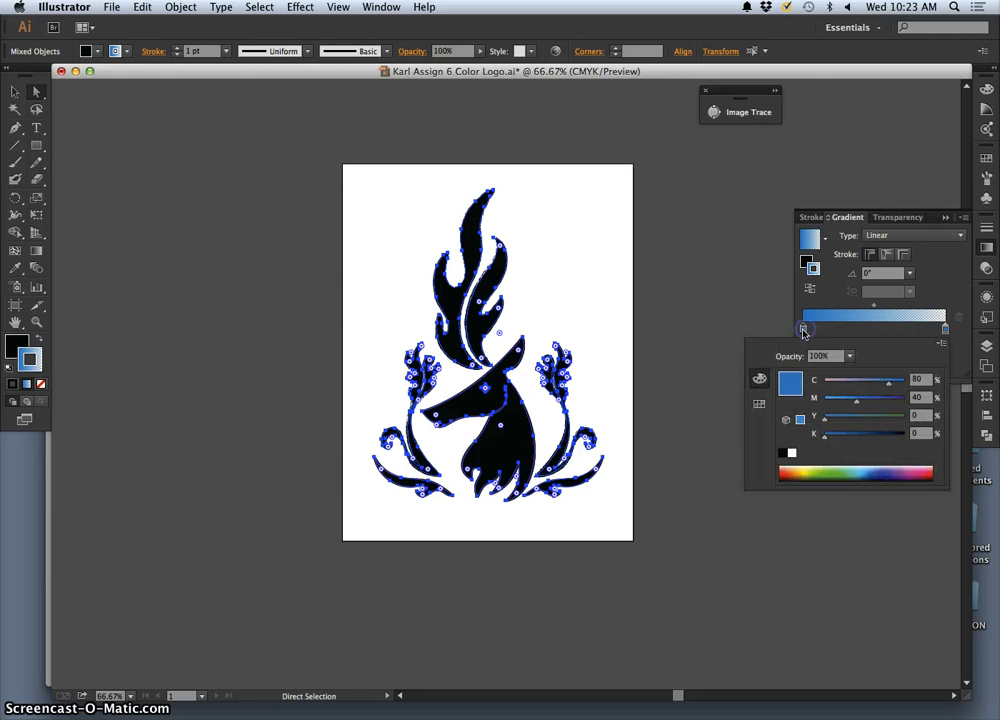
{"action": "left_click", "coordinate": [851, 468]}
{"action": "left_click_drag", "start_coordinate": [866, 468], "coordinate": [811, 478]}
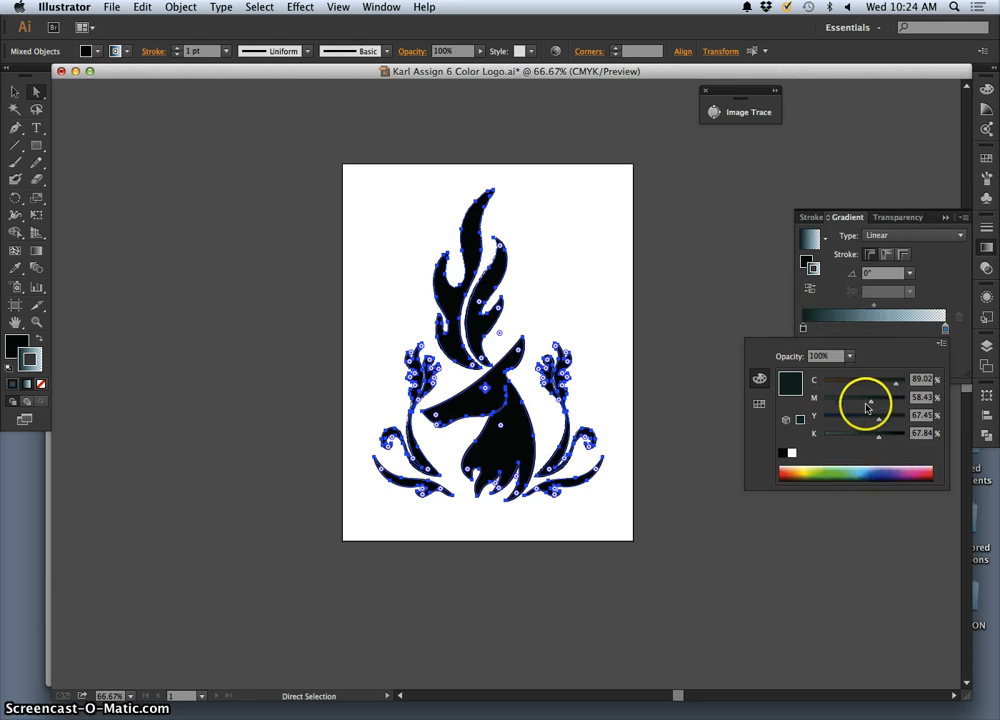
{"action": "left_click_drag", "start_coordinate": [872, 404], "coordinate": [810, 400]}
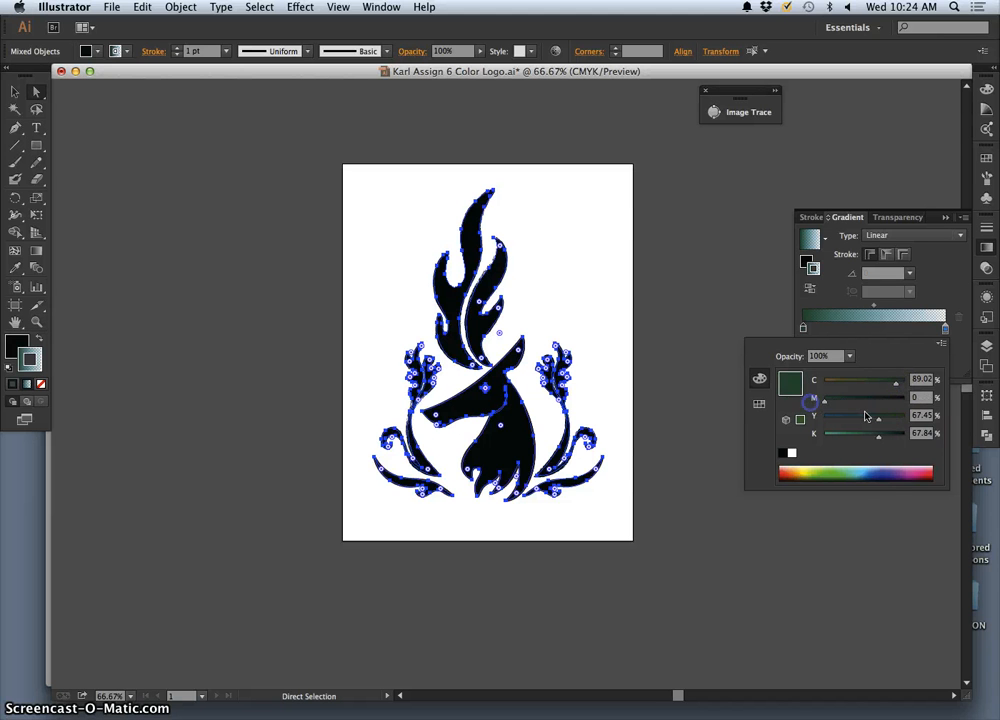
{"action": "left_click_drag", "start_coordinate": [895, 386], "coordinate": [824, 382]}
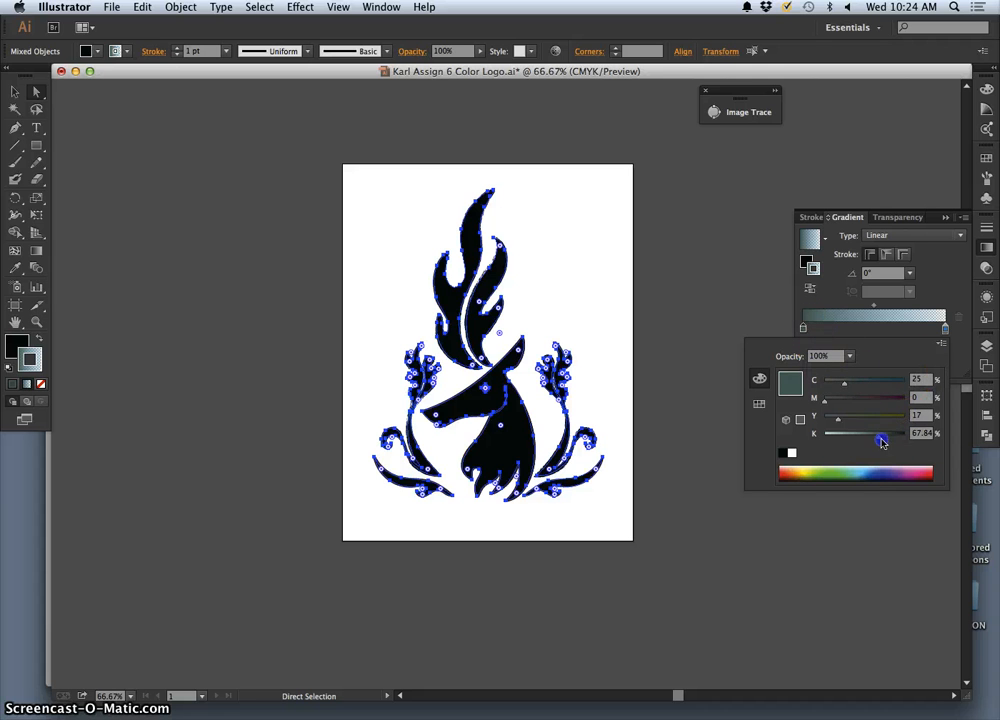
{"action": "left_click_drag", "start_coordinate": [881, 442], "coordinate": [890, 443]}
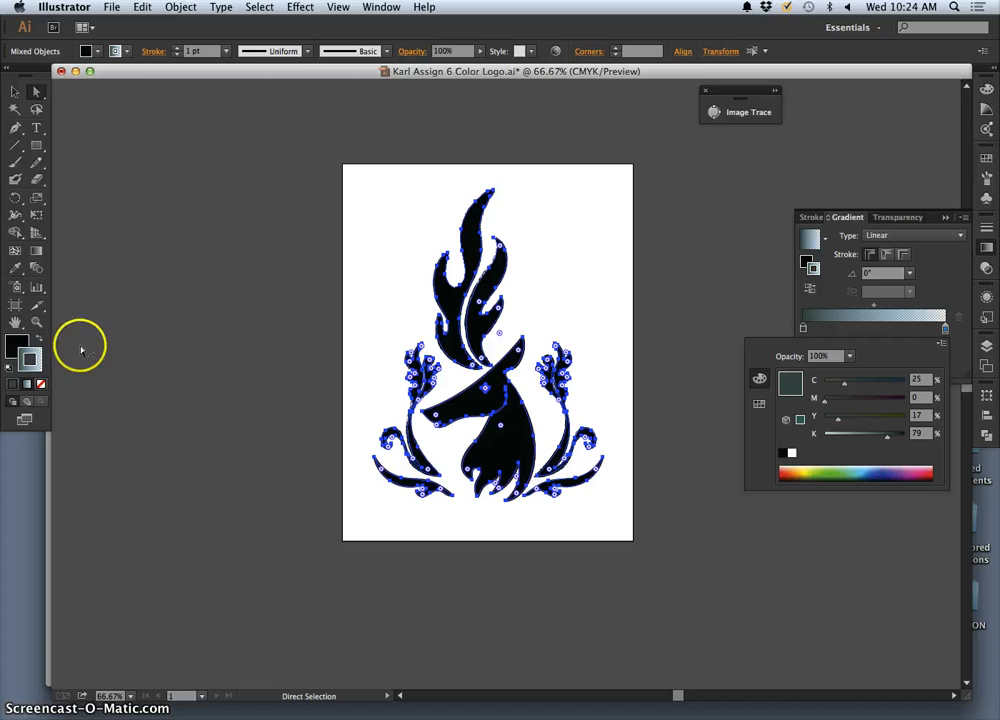
Swap the fill and stroke of all Layer 4 artwork so the gradient becomes the fill, and remove the black stroke.
{"action": "left_click", "coordinate": [34, 366]}
{"action": "key", "text": "x"}
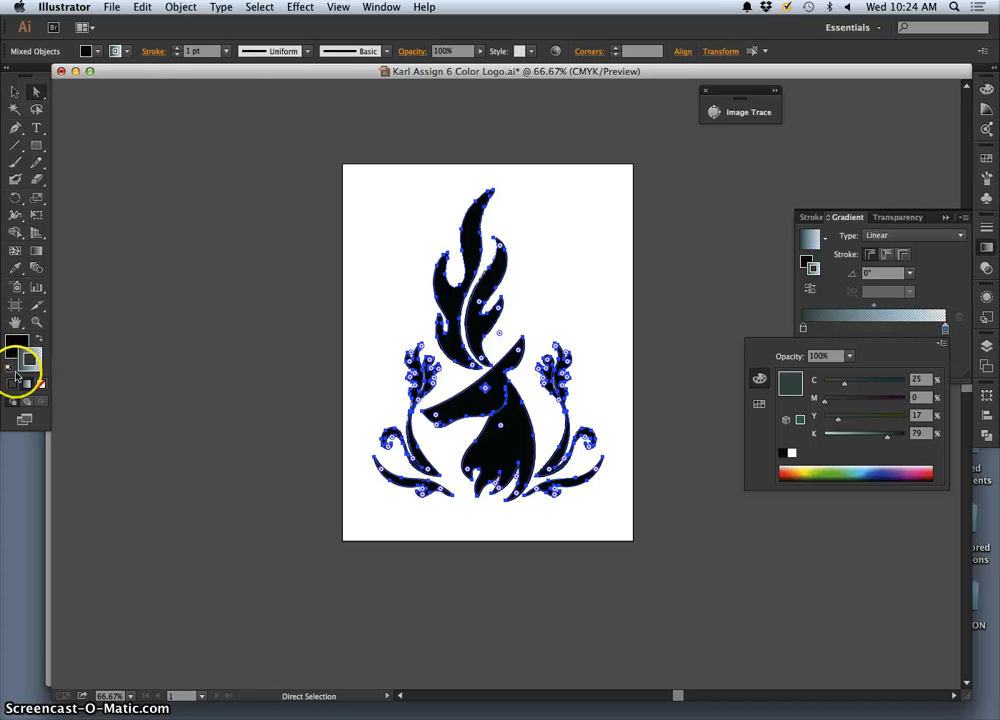
{"action": "left_click", "coordinate": [27, 383]}
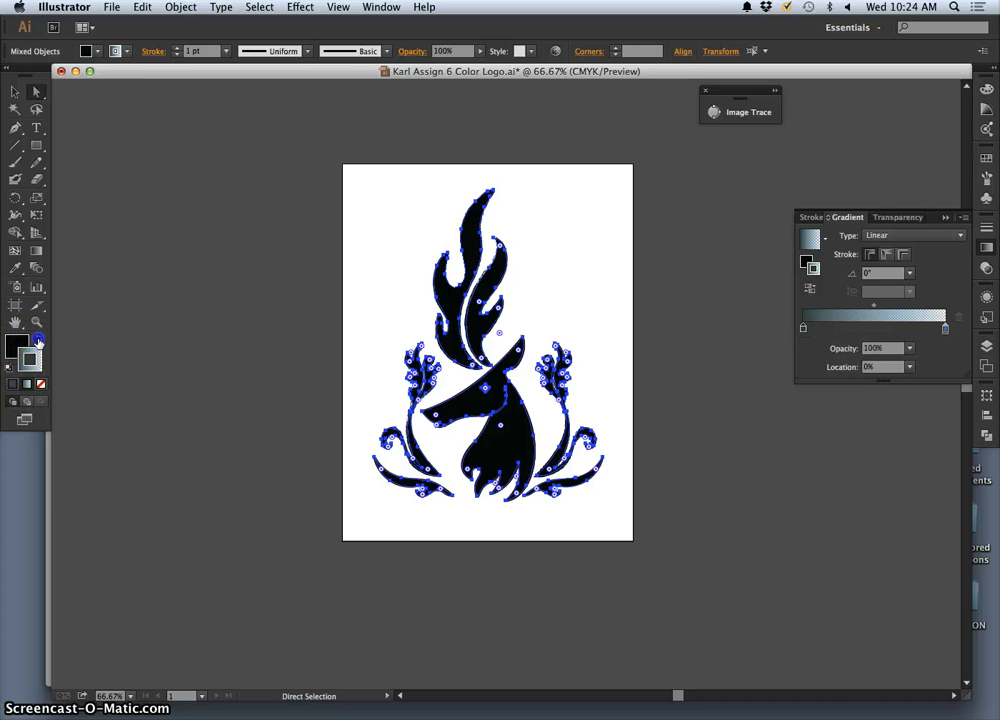
{"action": "left_click", "coordinate": [37, 341]}
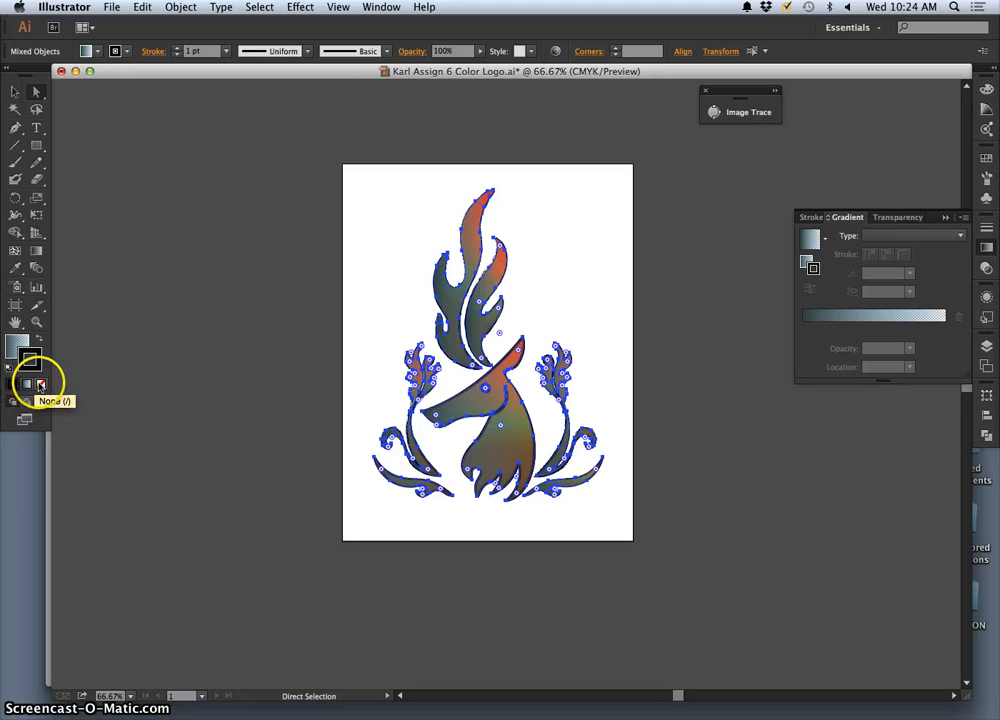
{"action": "left_click", "coordinate": [39, 372]}
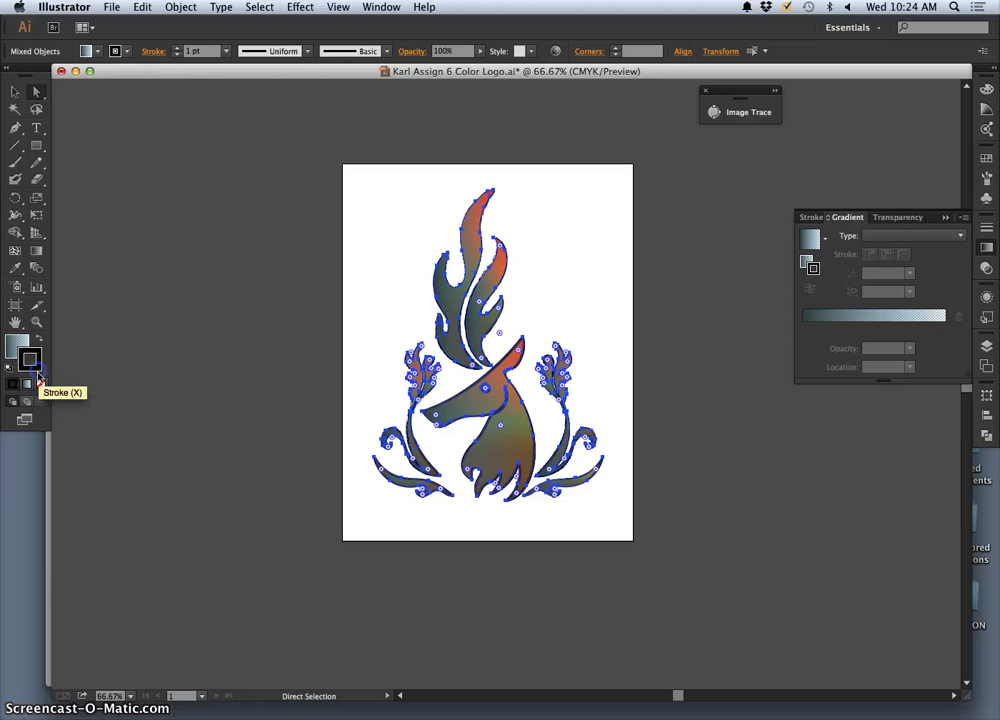
{"action": "left_click", "coordinate": [42, 387]}
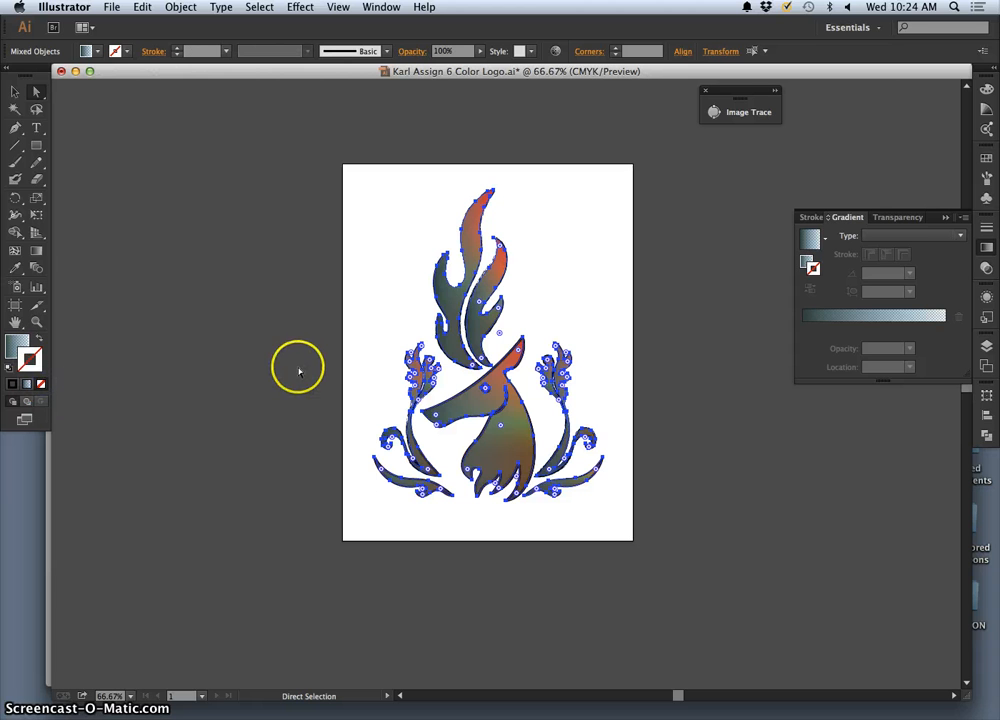
{"action": "left_click", "coordinate": [548, 313]}
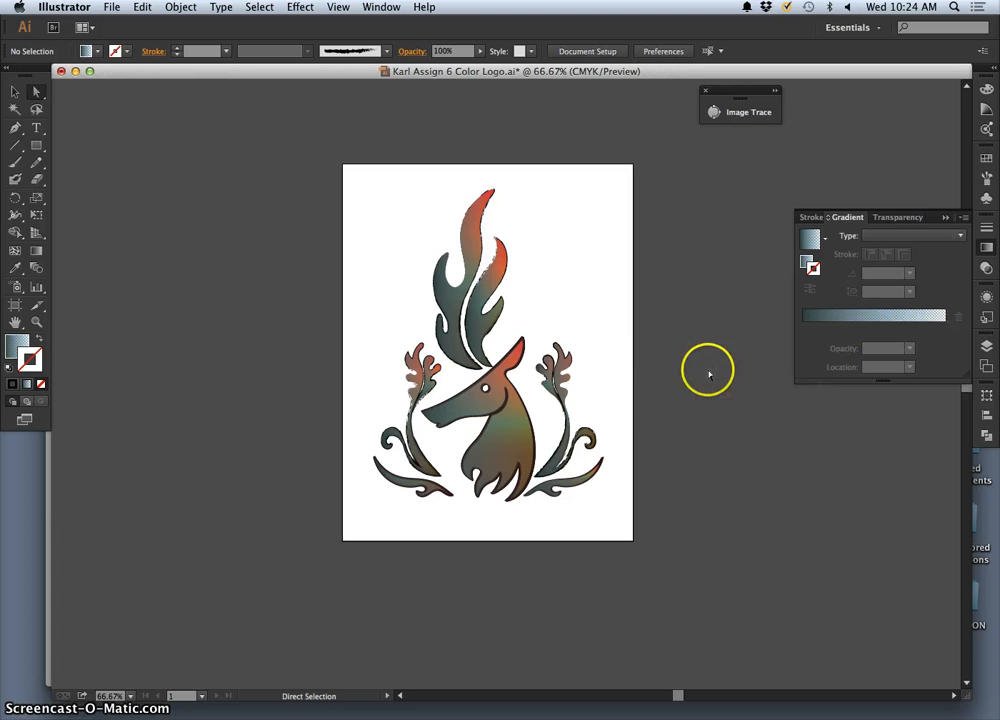
Toggle Layer 4's visibility to compare the coloring, and move Layer 4 below Layer 3.
{"action": "left_click", "coordinate": [986, 346]}
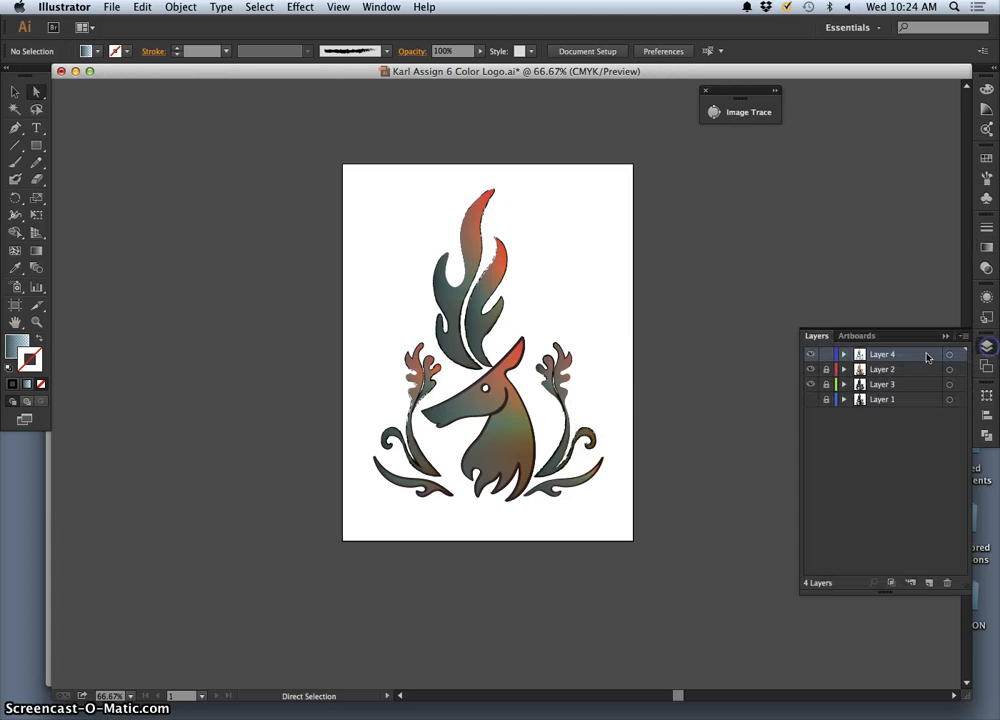
{"action": "left_click", "coordinate": [810, 354]}
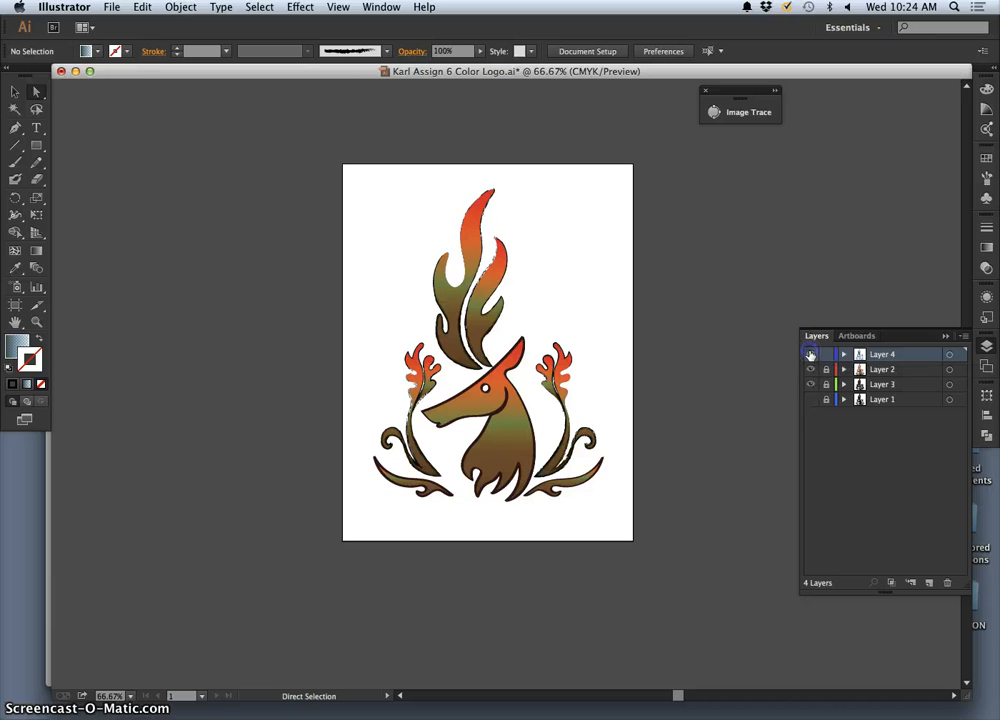
{"action": "left_click", "coordinate": [810, 354]}
{"action": "left_click", "coordinate": [810, 354]}
{"action": "left_click", "coordinate": [810, 354]}
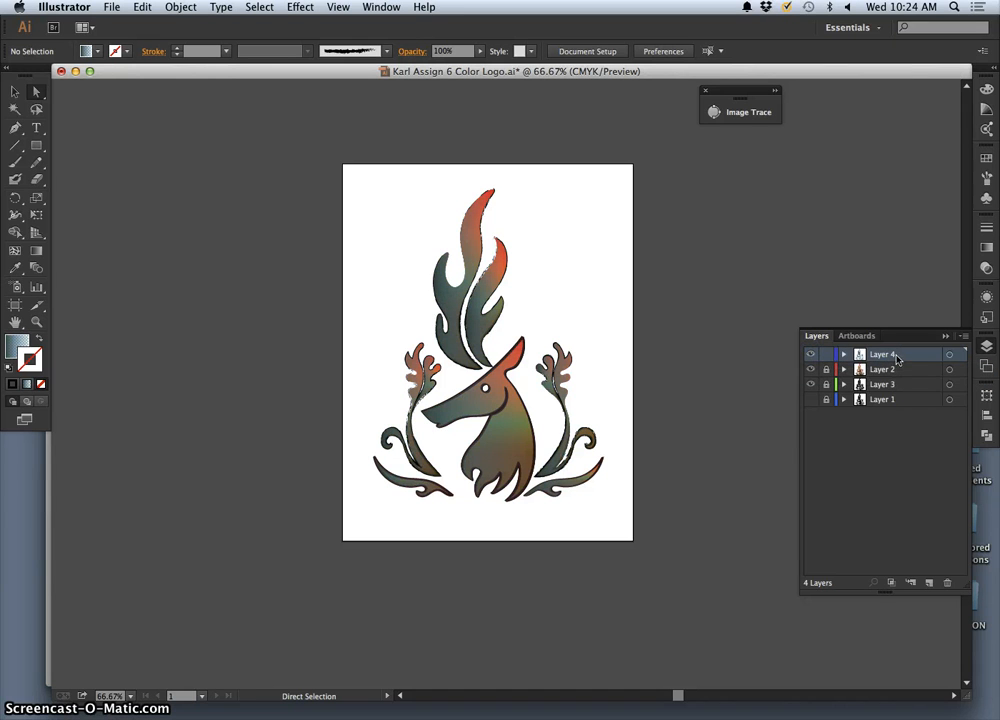
{"action": "left_click_drag", "start_coordinate": [897, 358], "coordinate": [895, 399]}
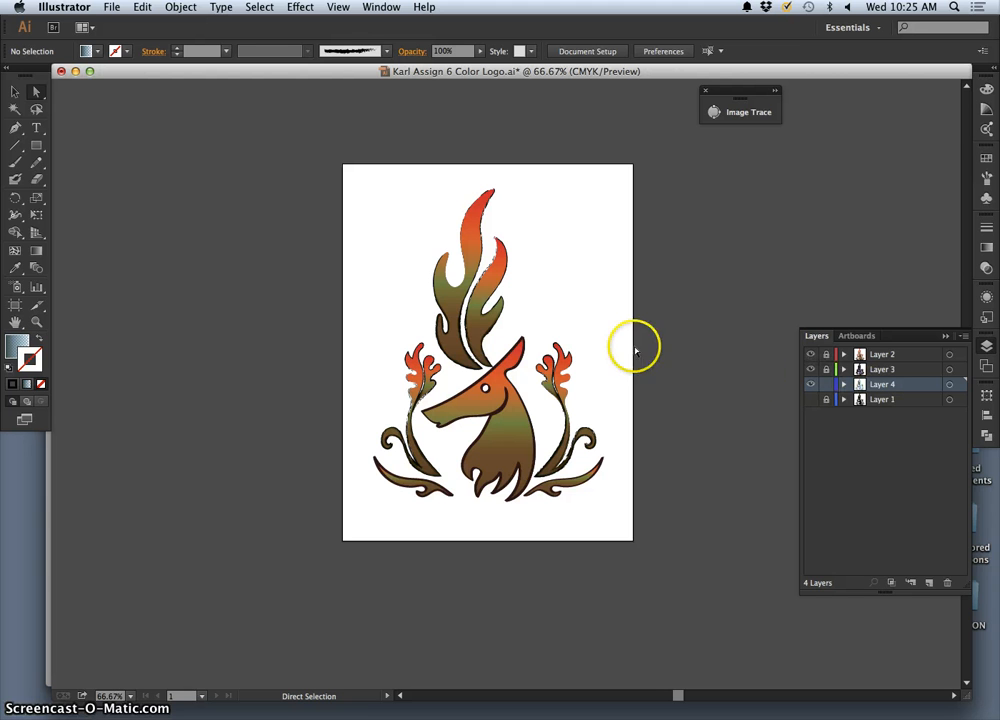
Select all Layer 4 artwork and enlarge it slightly down and outward as an offset shadow behind the logo.
{"action": "key", "text": "super+a"}
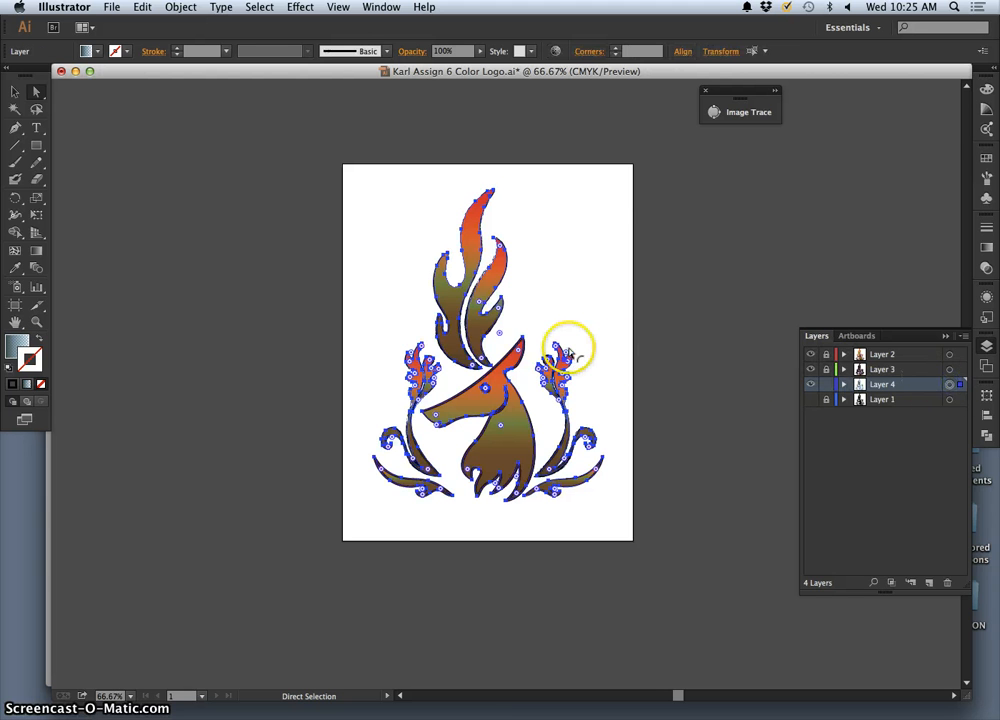
{"action": "key", "text": "super+t"}
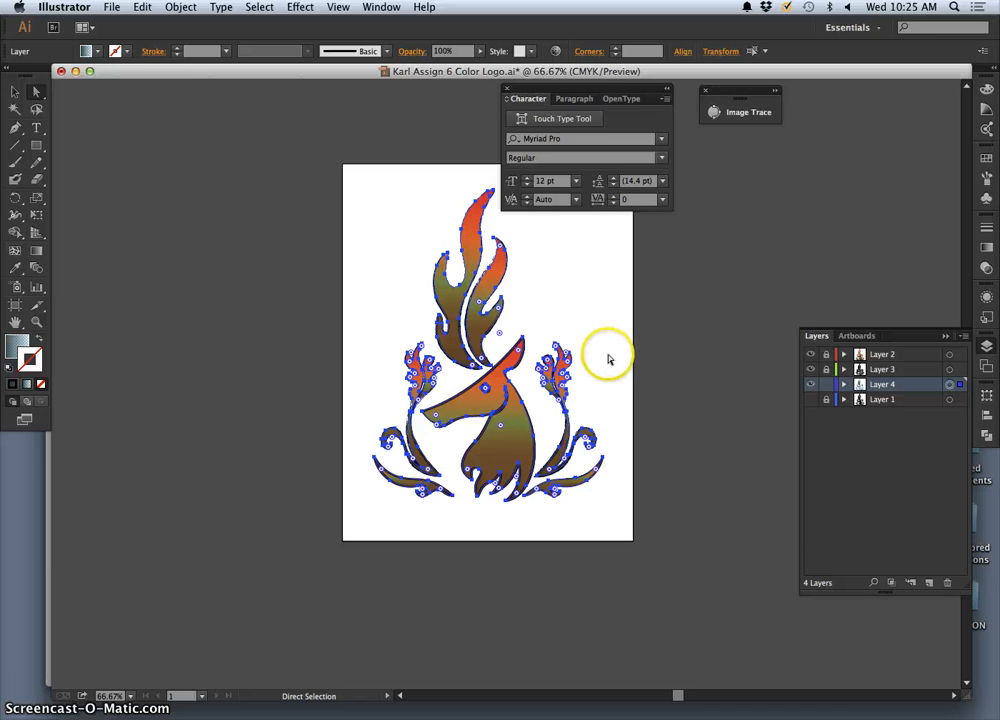
{"action": "left_click", "coordinate": [17, 93]}
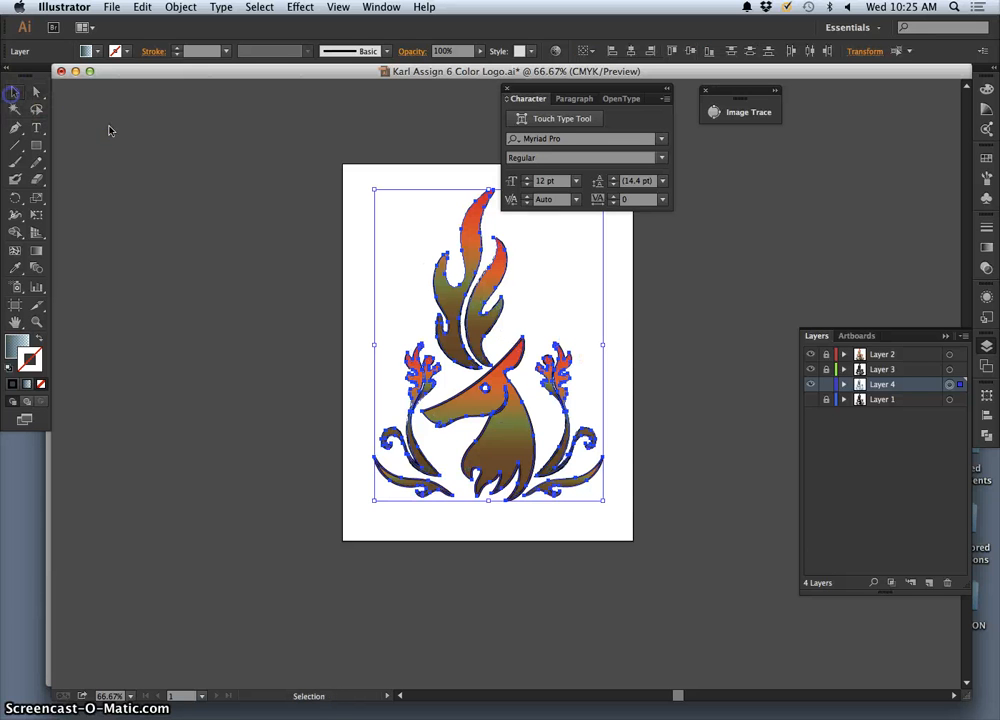
{"action": "left_click", "coordinate": [505, 90]}
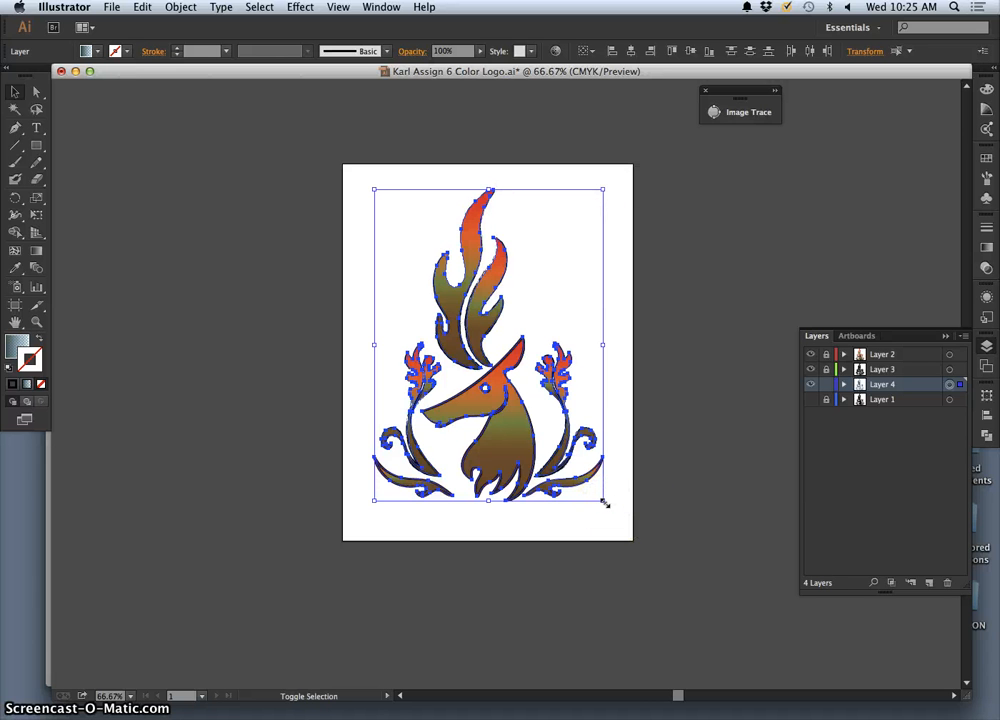
{"action": "left_click_drag", "start_coordinate": [603, 501], "coordinate": [607, 510]}
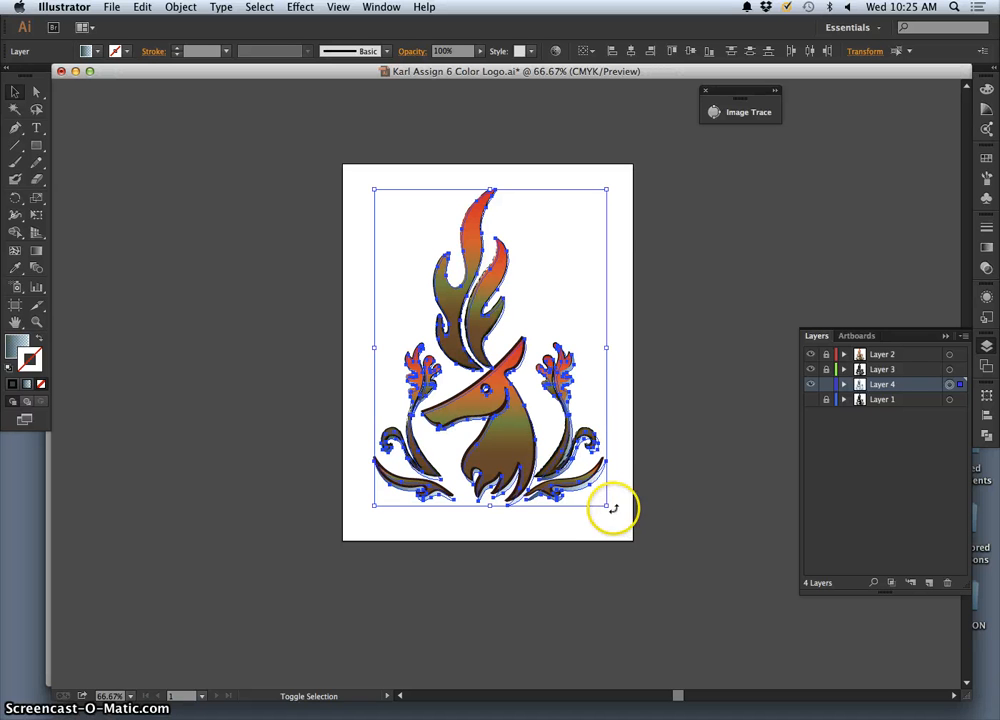
{"action": "left_click", "coordinate": [625, 509]}
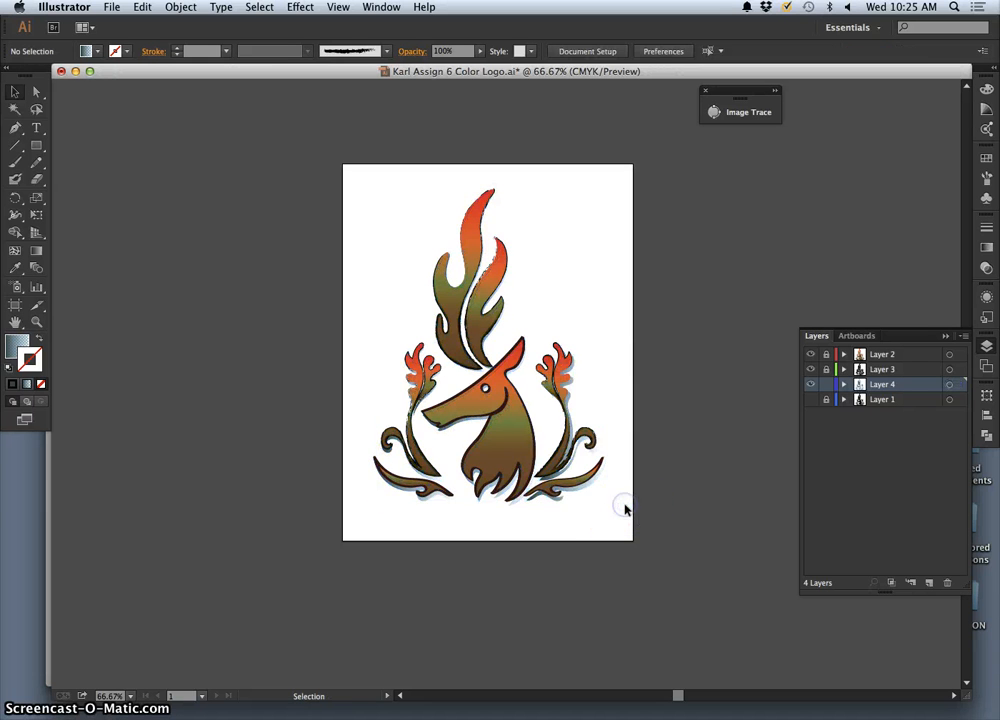
Apply the dark-to-transparent linear gradient to the strokes of all Layer 4 artwork and set its angle to 45°.
{"action": "key", "text": "super+equal"}
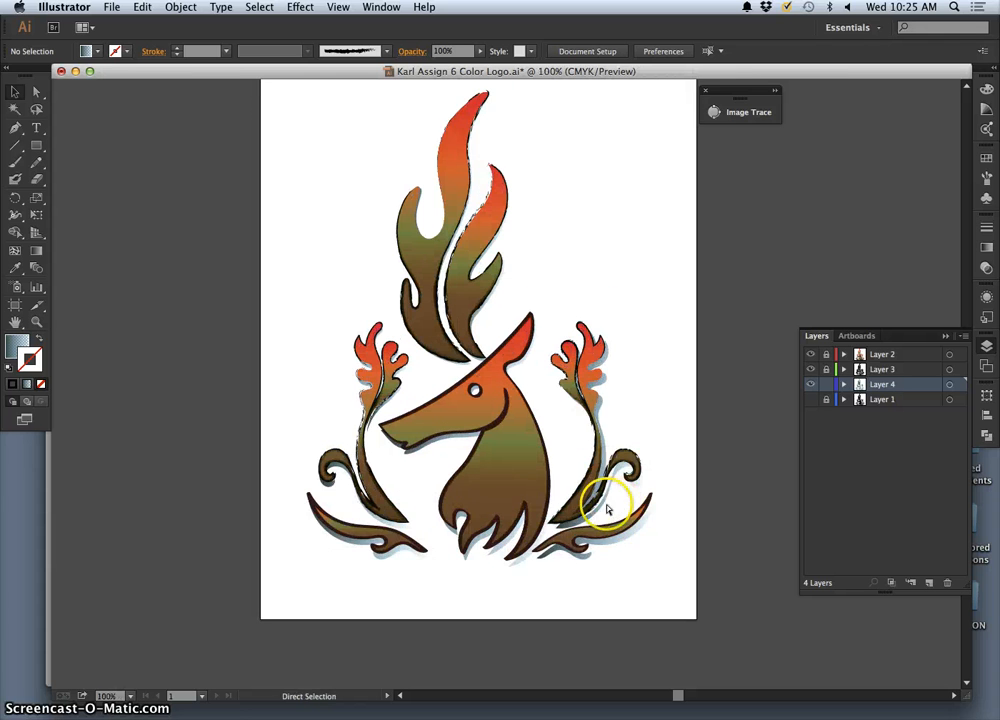
{"action": "key", "text": "super+equal"}
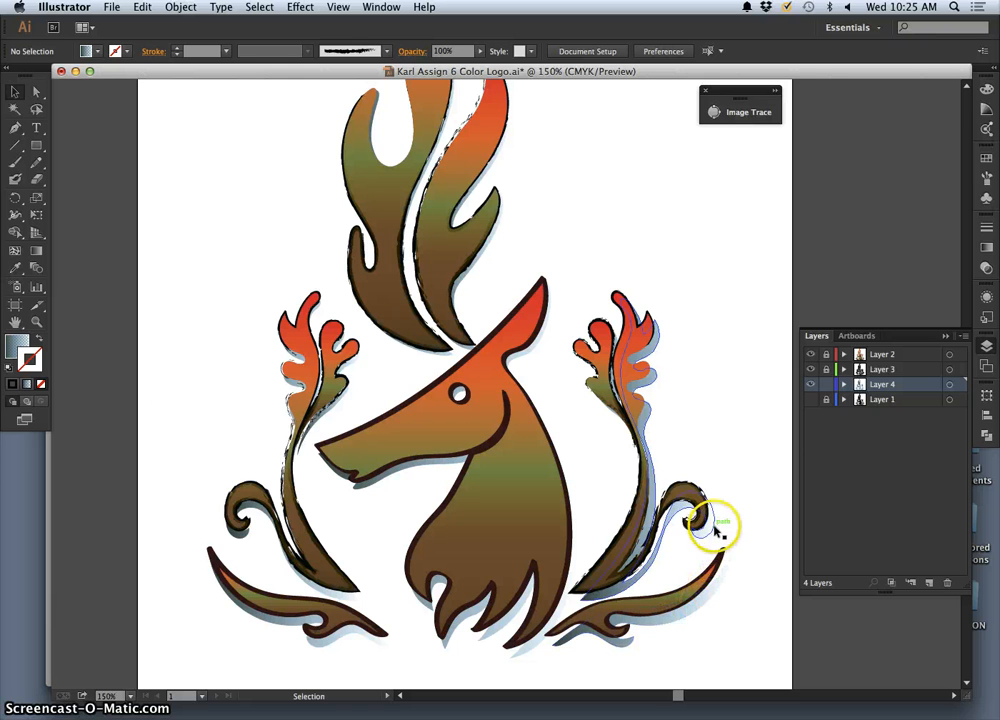
{"action": "left_click_drag", "start_coordinate": [710, 542], "coordinate": [734, 580]}
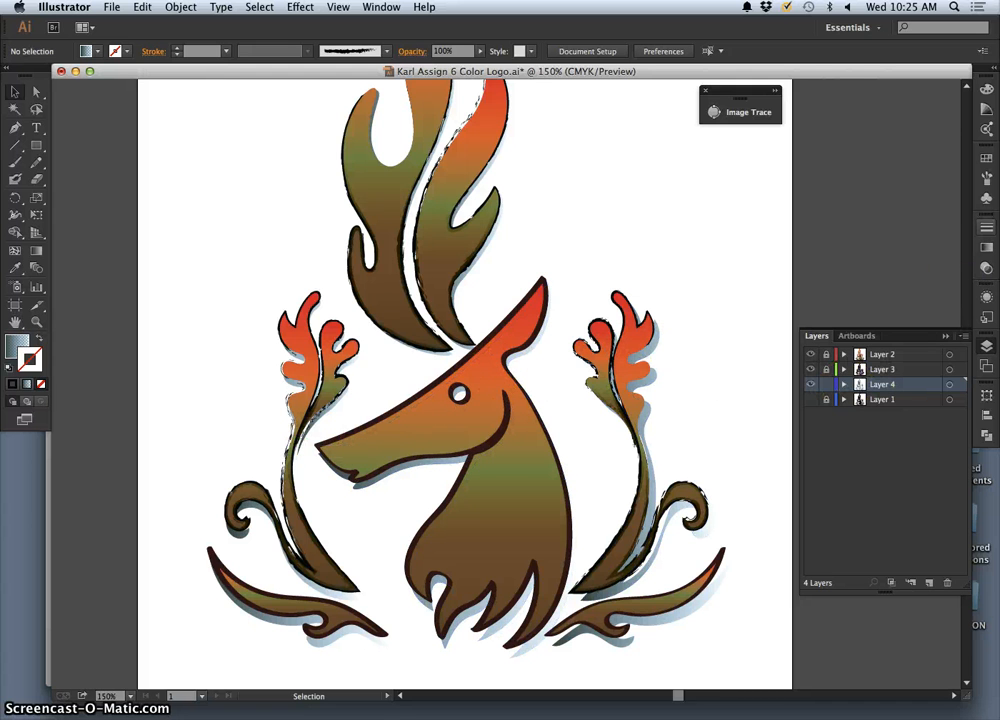
{"action": "left_click", "coordinate": [949, 384]}
{"action": "left_click", "coordinate": [987, 252]}
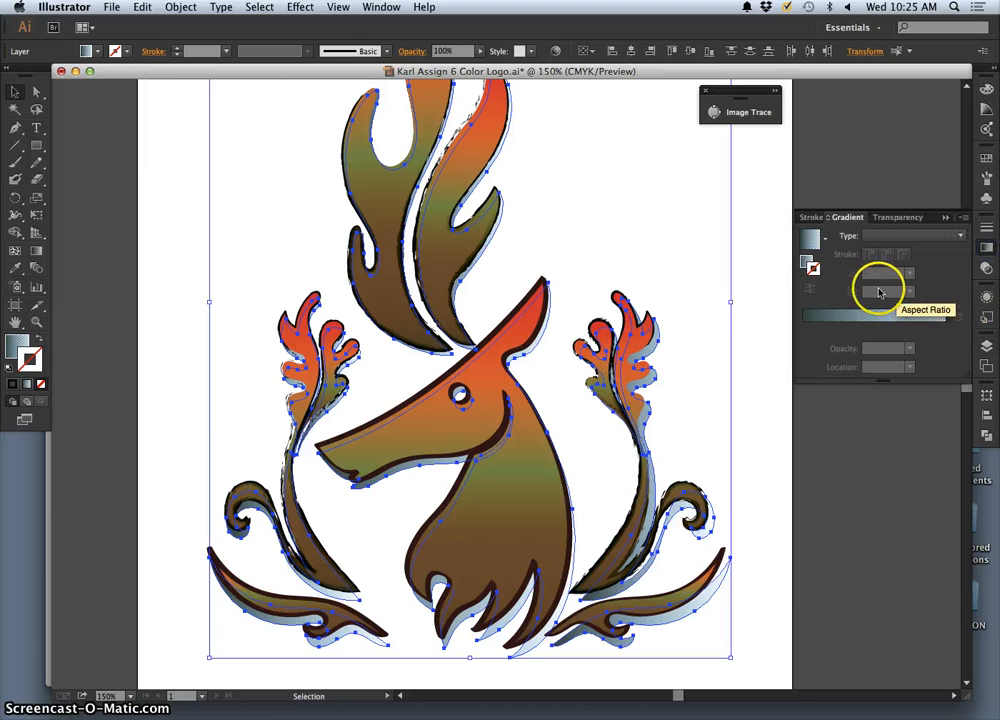
{"action": "left_click", "coordinate": [813, 241]}
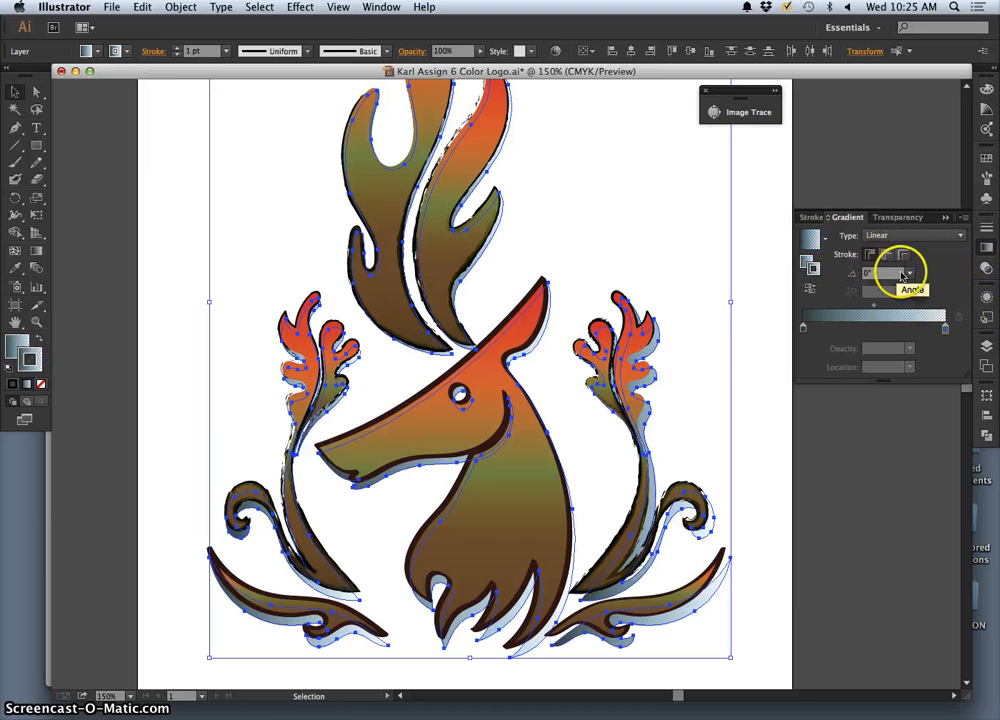
{"action": "left_click", "coordinate": [910, 274]}
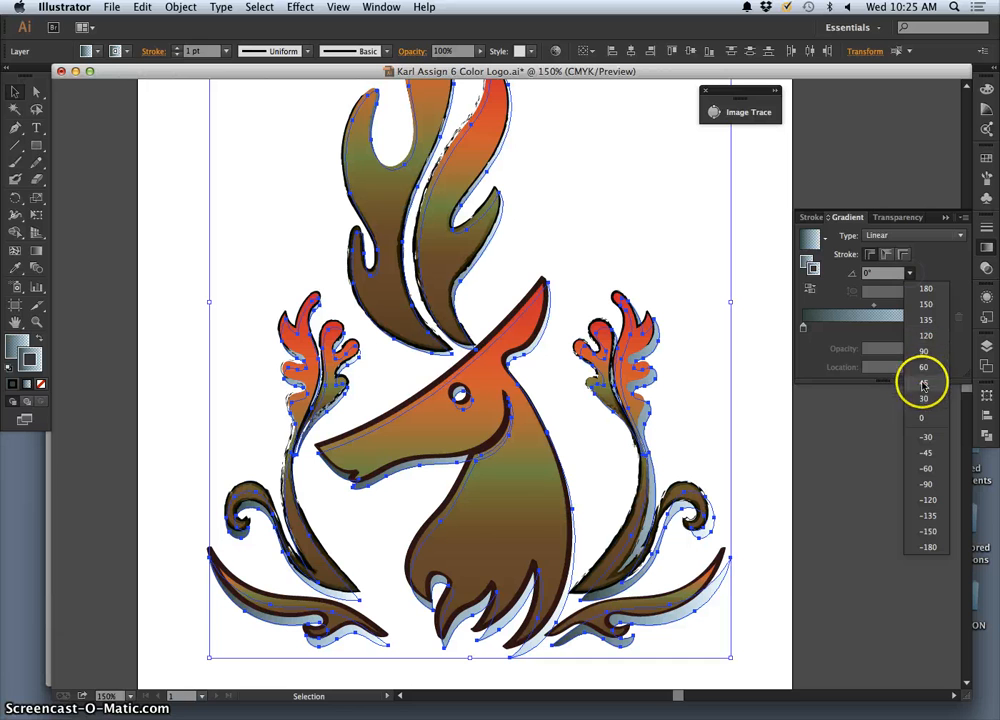
{"action": "left_click", "coordinate": [921, 383]}
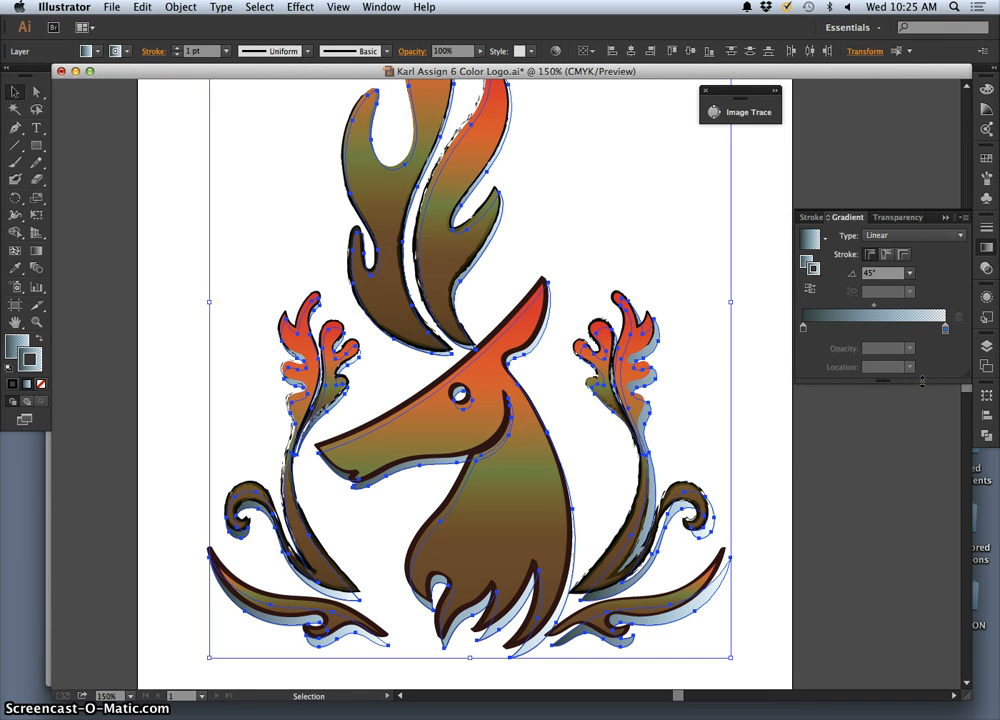